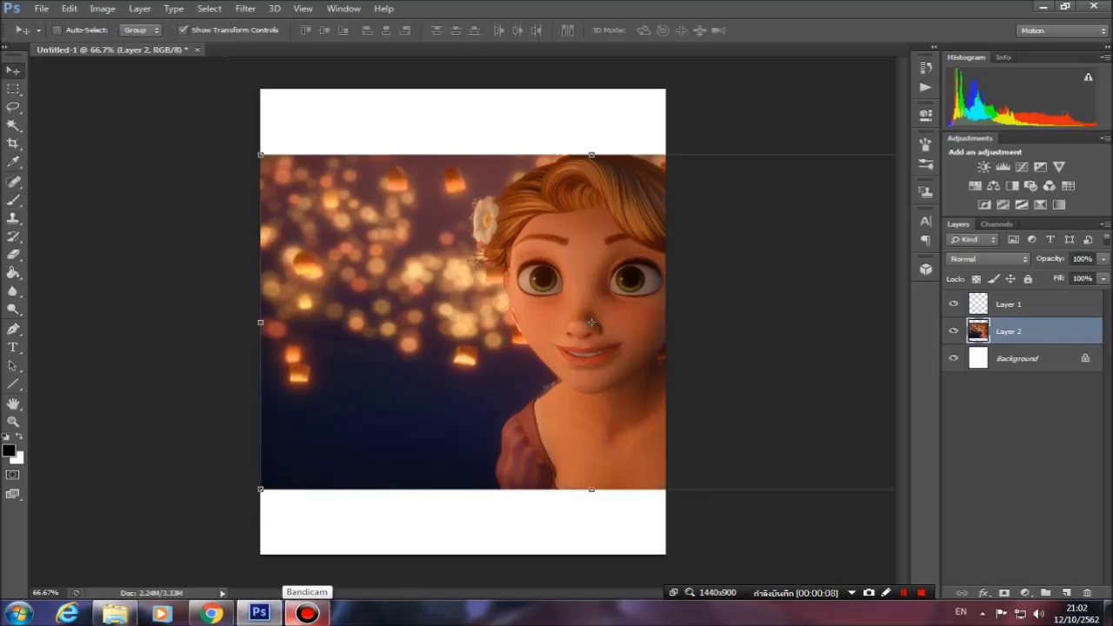
Free Transform the pasted Rapunzel reference photo to scale it onto the canvas.
{"action": "key", "text": "ctrl+t"}
{"action": "left_click_drag", "start_coordinate": [261, 155], "coordinate": [392, 261]}
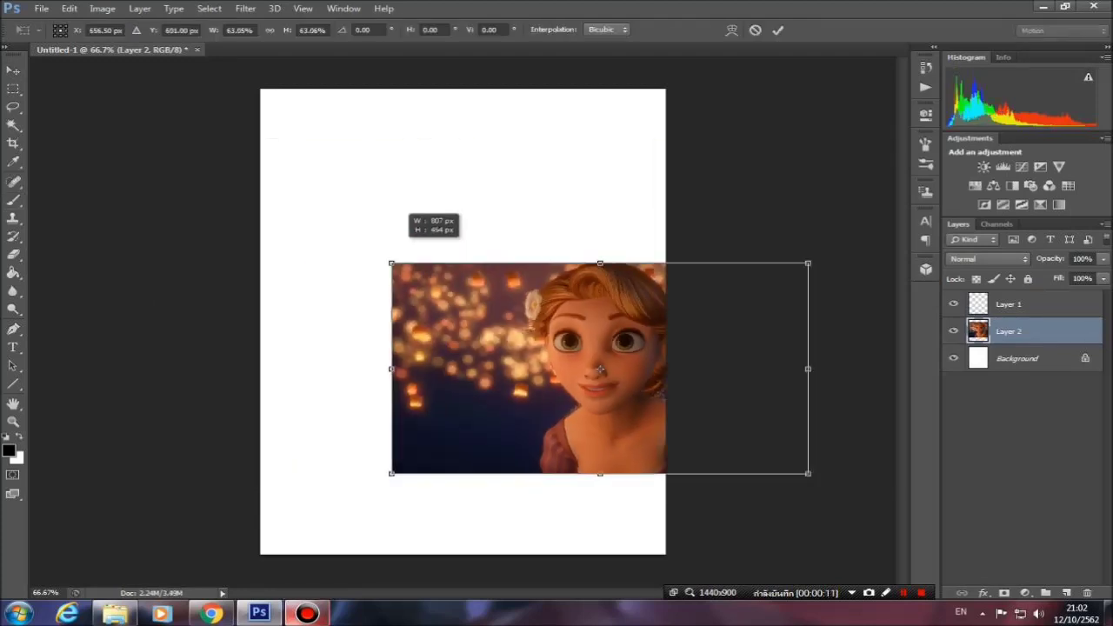
Fit the reference photo near the top of the page and outline Rapunzel's face shape.
{"action": "left_click_drag", "start_coordinate": [522, 365], "coordinate": [390, 246]}
{"action": "left_click_drag", "start_coordinate": [671, 142], "coordinate": [645, 162]}
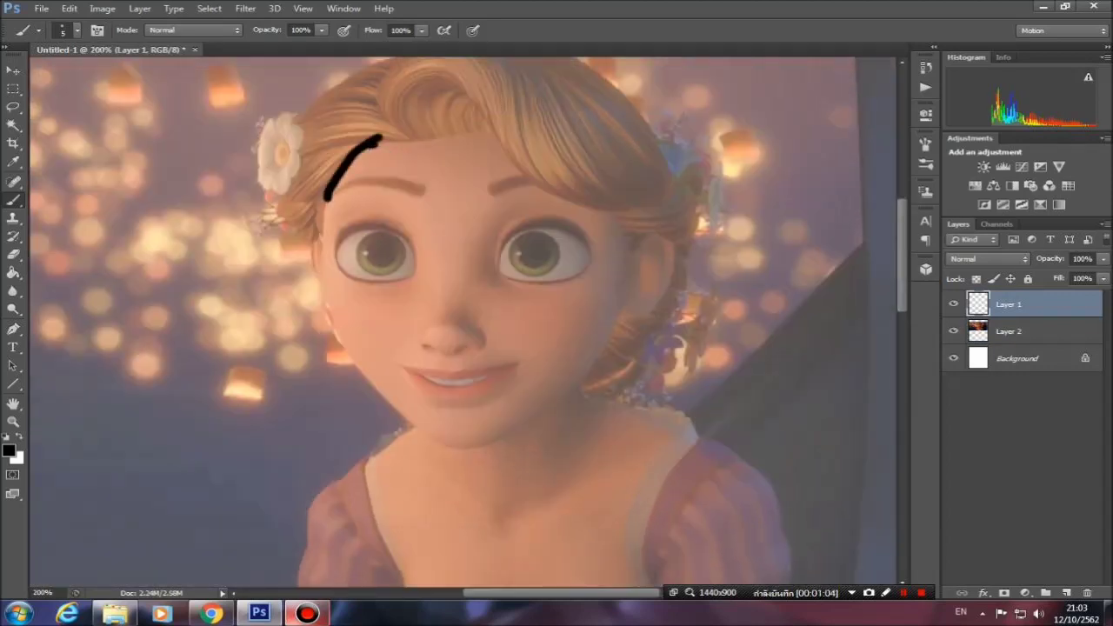
{"action": "mouse_move", "coordinate": [380, 137]}
{"action": "left_mouse_down"}
{"action": "mouse_move", "coordinate": [586, 200]}
{"action": "mouse_move", "coordinate": [496, 427]}
{"action": "mouse_move", "coordinate": [470, 450]}
{"action": "mouse_move", "coordinate": [323, 209]}
{"action": "left_mouse_up"}
{"action": "left_click_drag", "start_coordinate": [336, 329], "coordinate": [578, 331]}
Draw the nose and the upper and lower mouth lines.
{"action": "key", "text": "ctrl+z"}
{"action": "left_click_drag", "start_coordinate": [338, 327], "coordinate": [609, 335]}
{"action": "left_click_drag", "start_coordinate": [405, 384], "coordinate": [510, 393]}
{"action": "left_click_drag", "start_coordinate": [431, 406], "coordinate": [510, 419]}
{"action": "left_click_drag", "start_coordinate": [444, 281], "coordinate": [458, 357]}
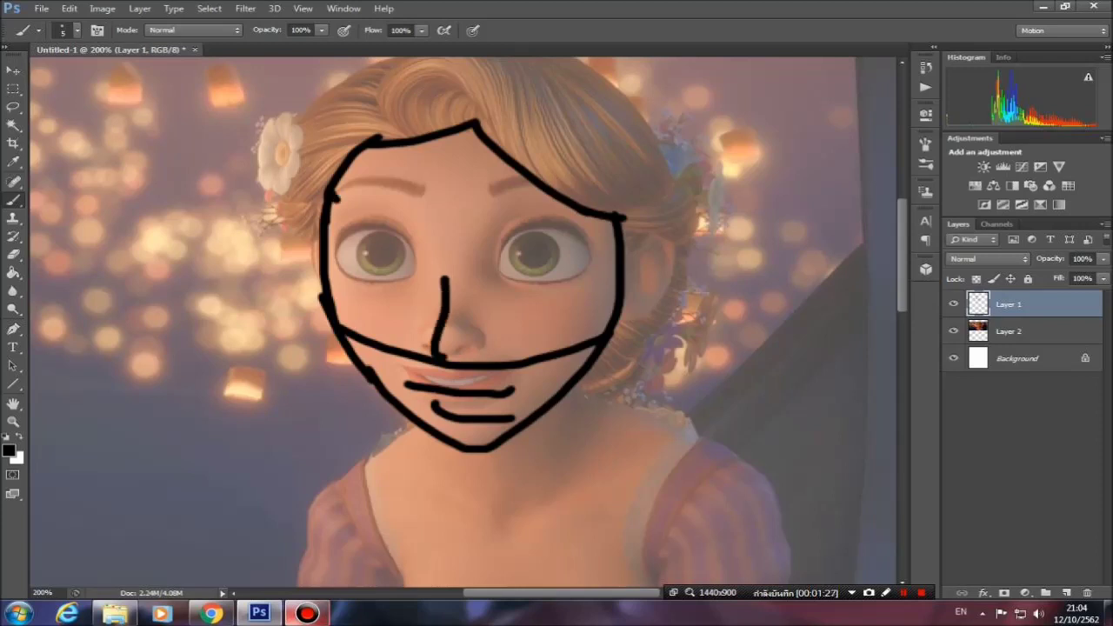
Draw both eyebrows and the upper eyelids.
{"action": "mouse_move", "coordinate": [334, 194]}
{"action": "left_mouse_down"}
{"action": "mouse_move", "coordinate": [424, 163]}
{"action": "mouse_move", "coordinate": [549, 194]}
{"action": "left_mouse_up"}
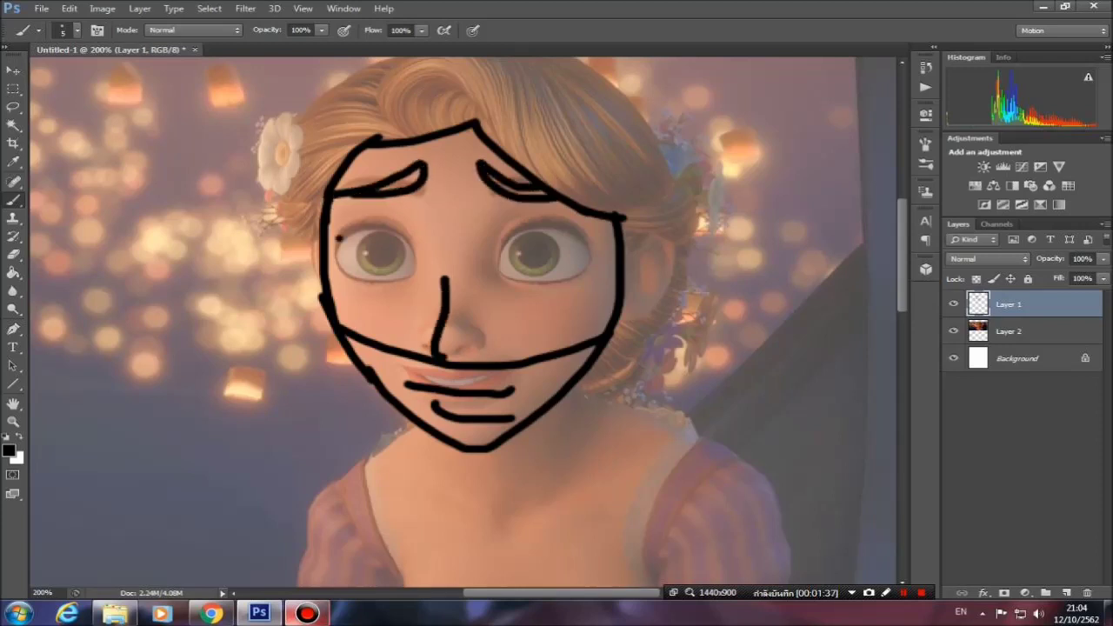
{"action": "left_click_drag", "start_coordinate": [339, 237], "coordinate": [421, 263]}
{"action": "left_click_drag", "start_coordinate": [498, 265], "coordinate": [588, 246]}
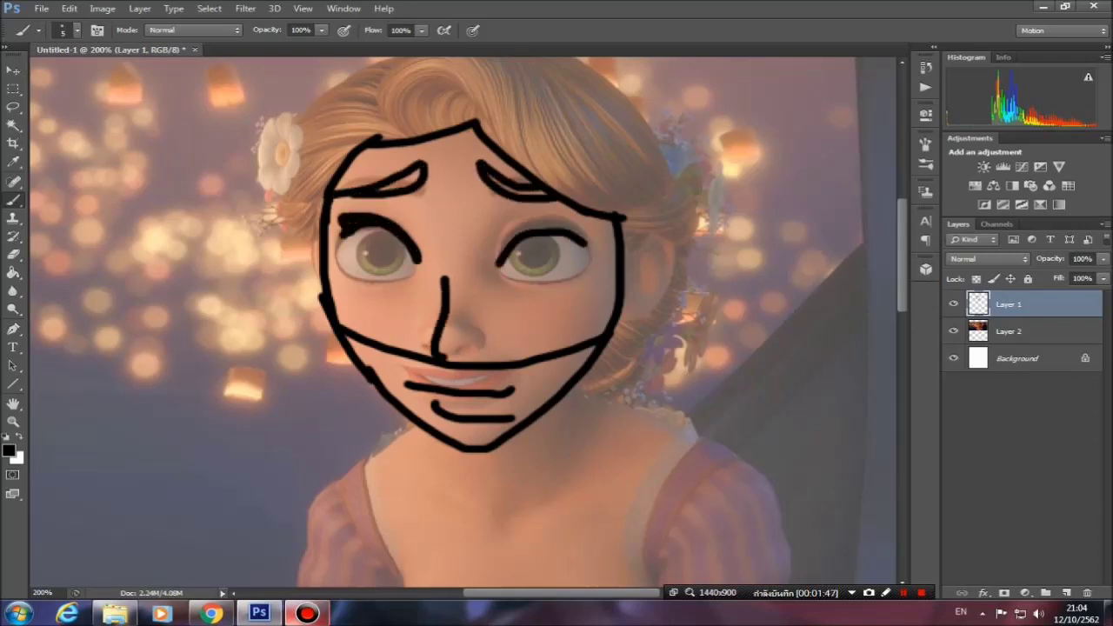
{"action": "left_click_drag", "start_coordinate": [501, 237], "coordinate": [593, 235]}
With a 4 px brush at 300% zoom, draw the iris and pupil circles in both eyes.
{"action": "right_click", "coordinate": [591, 280]}
{"action": "key", "text": "Return"}
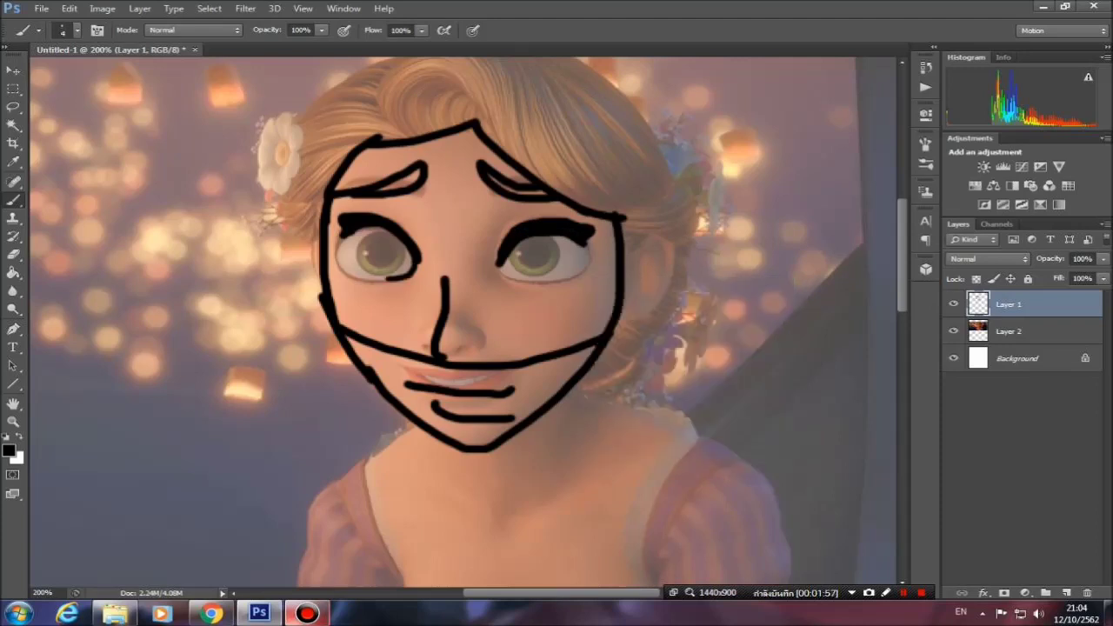
{"action": "key", "text": "ctrl+plus"}
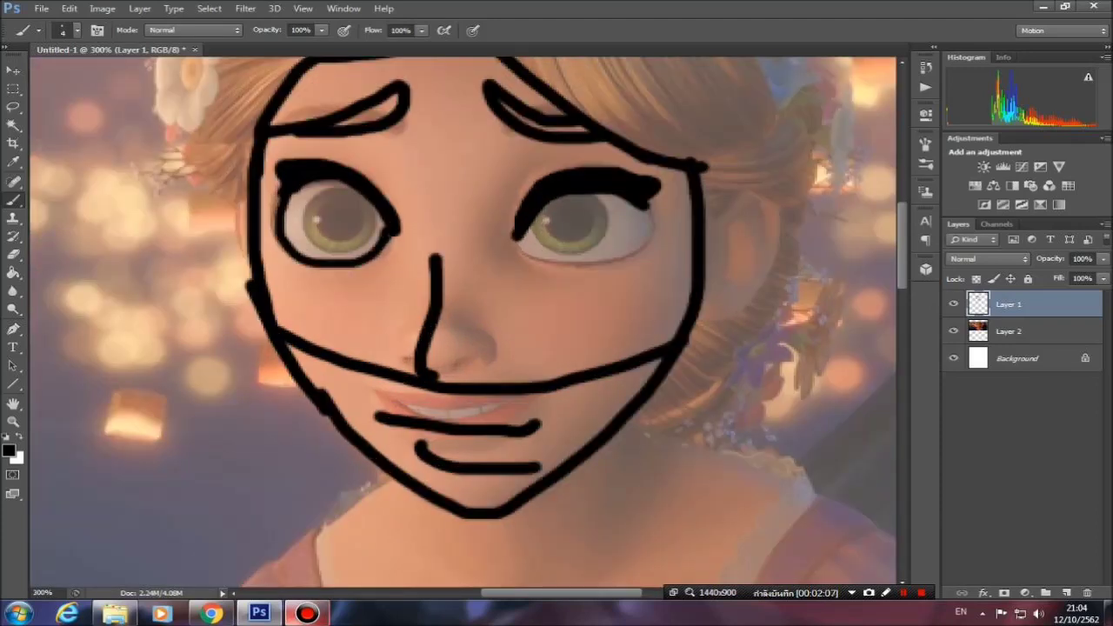
{"action": "scroll", "coordinate": [608, 261], "scroll_direction": "up", "scroll_amount": 1}
{"action": "left_click_drag", "start_coordinate": [608, 243], "coordinate": [579, 291]}
{"action": "left_click_drag", "start_coordinate": [348, 227], "coordinate": [374, 291]}
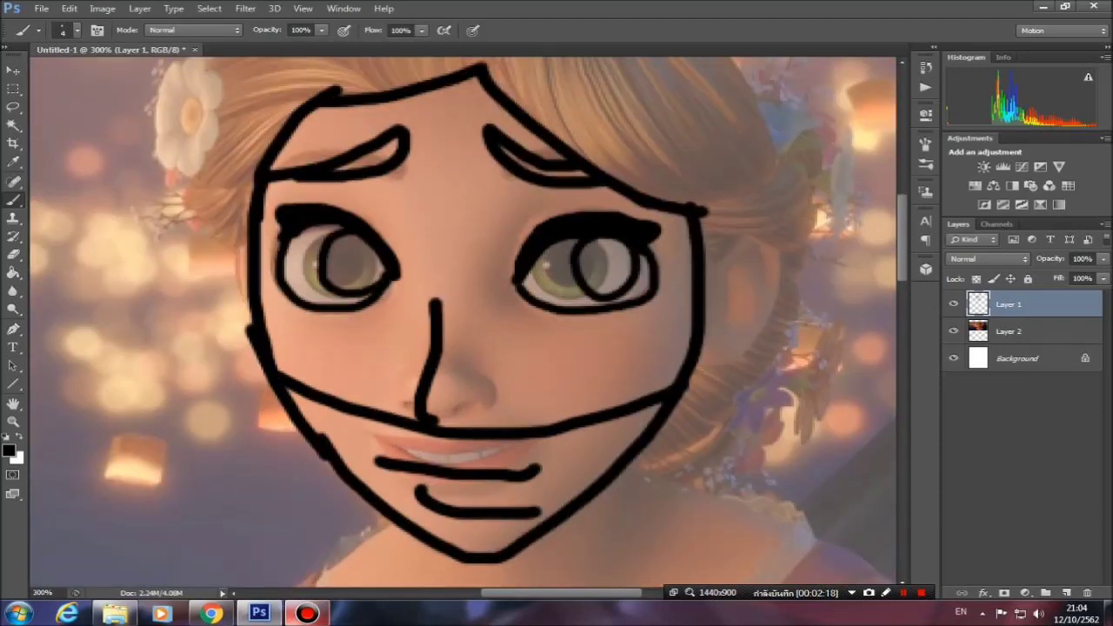
{"action": "left_click_drag", "start_coordinate": [600, 247], "coordinate": [598, 261]}
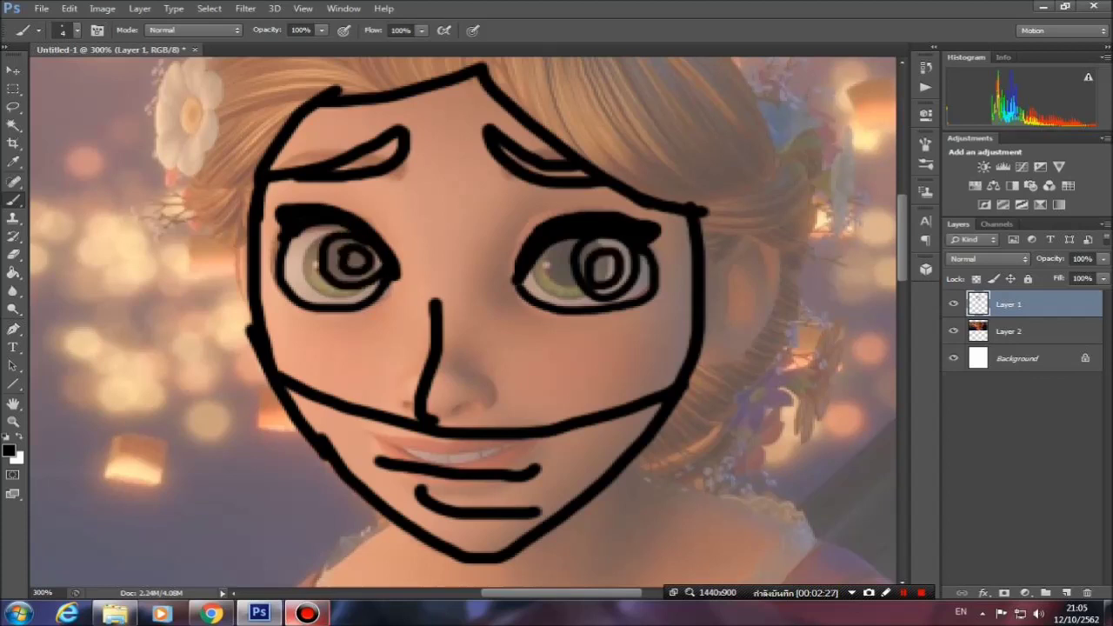
Hide the reference photo and white background to check the lines, then show them again.
{"action": "left_click", "coordinate": [953, 332]}
{"action": "right_click", "coordinate": [365, 258]}
{"action": "key", "text": "Escape"}
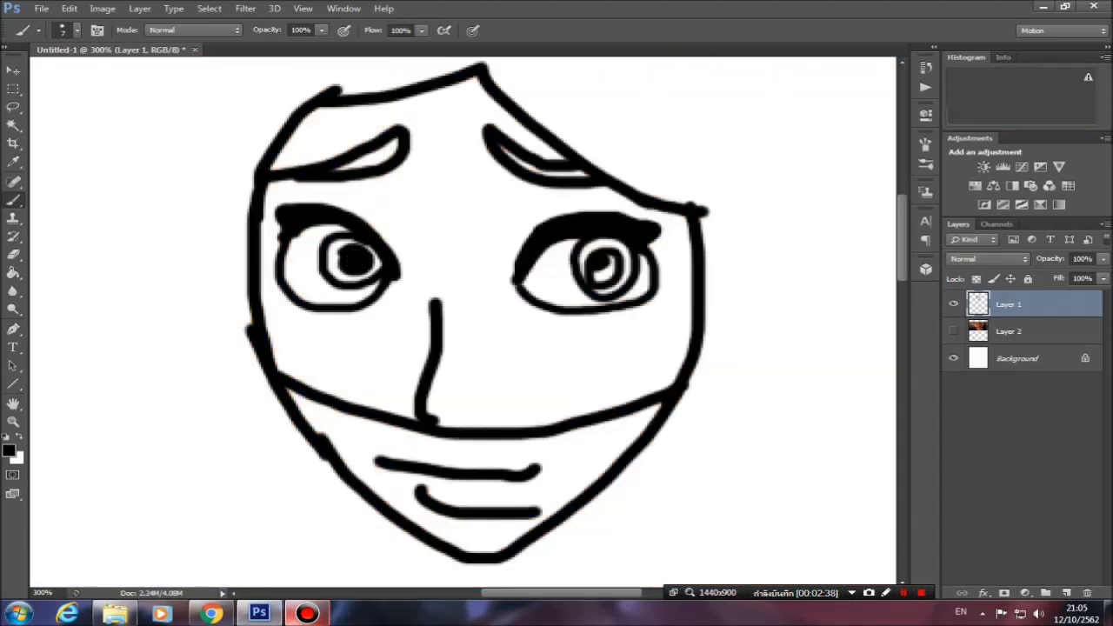
{"action": "left_click", "coordinate": [953, 358]}
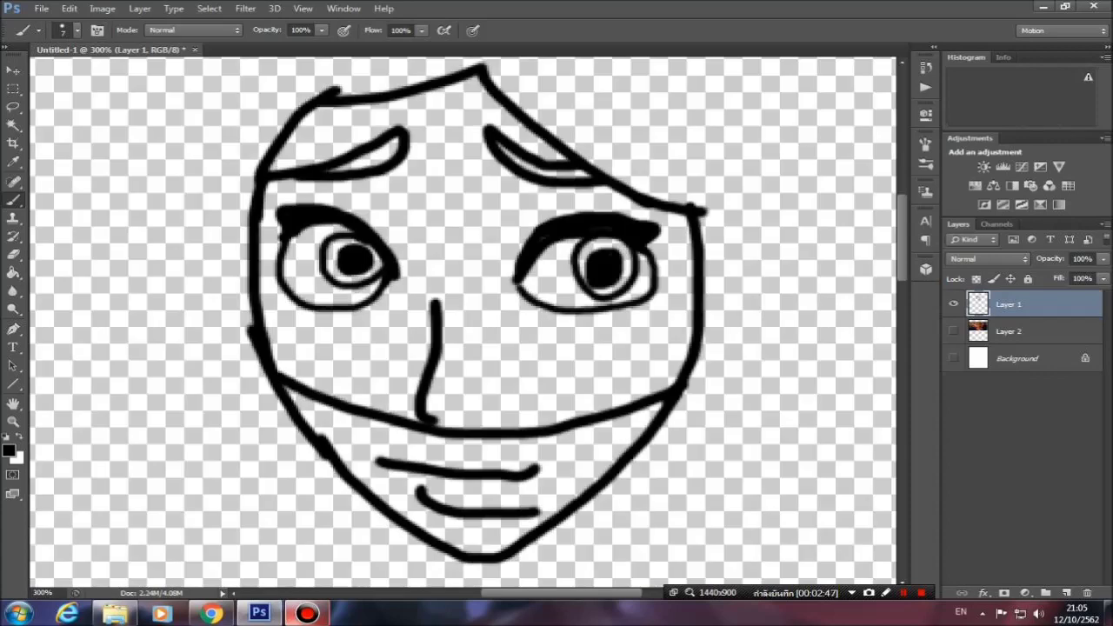
{"action": "right_click", "coordinate": [428, 261]}
{"action": "key", "text": "Escape"}
{"action": "scroll", "coordinate": [463, 322], "scroll_direction": "up", "scroll_amount": 3}
{"action": "left_click", "coordinate": [953, 358]}
{"action": "left_click", "coordinate": [953, 332]}
Add white eye highlights with a 2 px brush, then return to black at 200% zoom.
{"action": "right_click", "coordinate": [374, 383]}
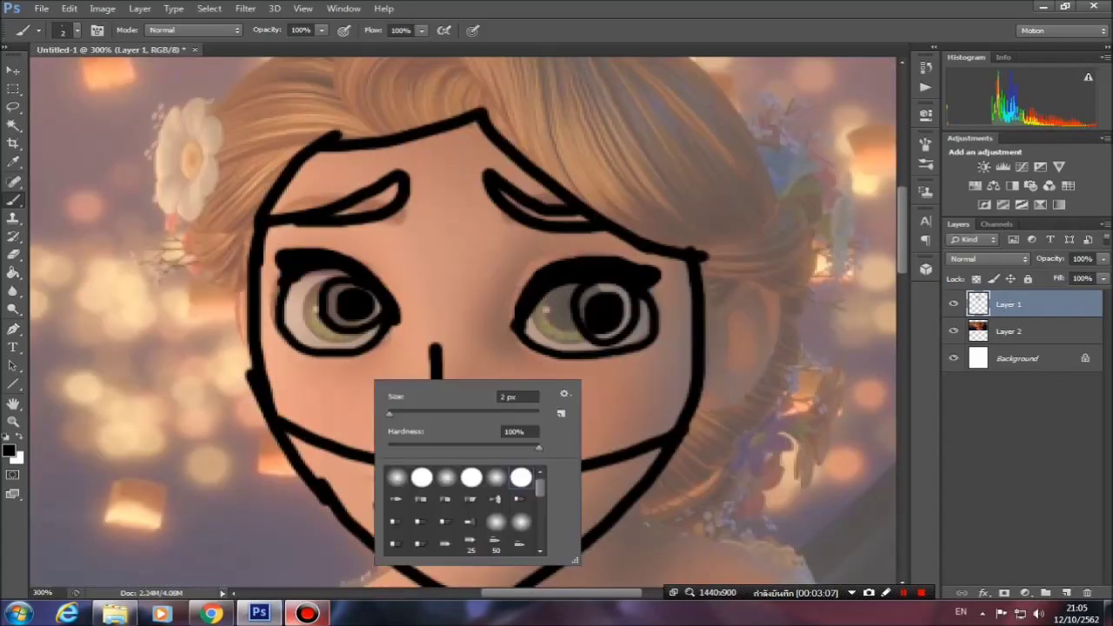
{"action": "left_click", "coordinate": [8, 450]}
{"action": "left_click", "coordinate": [362, 156]}
{"action": "left_click", "coordinate": [721, 142]}
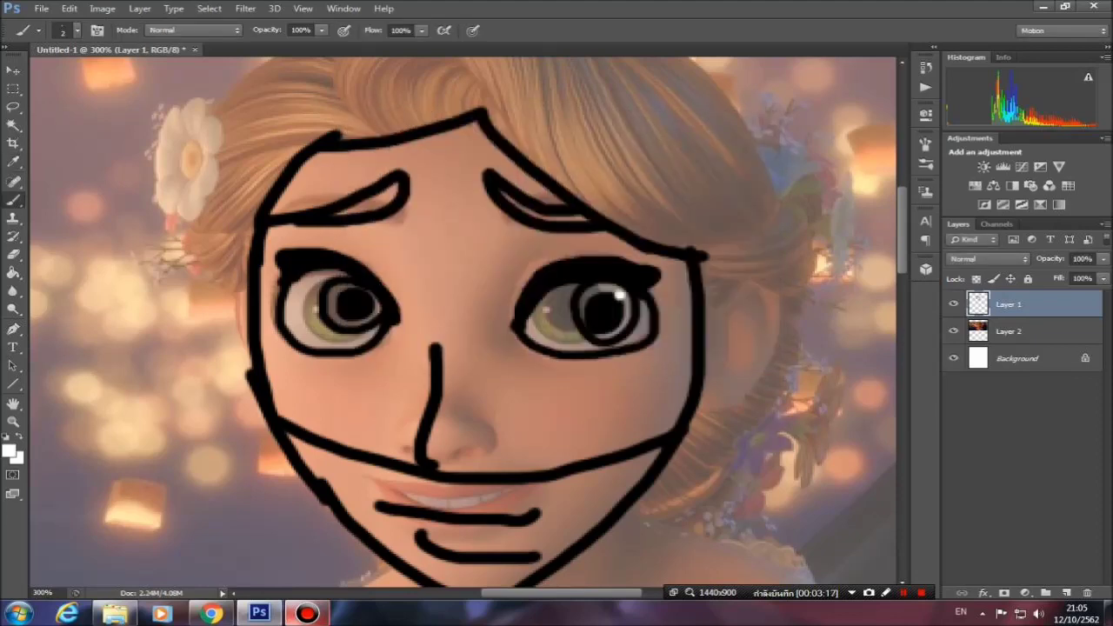
{"action": "key", "text": "ctrl+minus"}
{"action": "left_click", "coordinate": [9, 450]}
{"action": "left_click", "coordinate": [713, 114]}
Set the brush to 5 px and glance at the browser's Rapunzel reference images.
{"action": "right_click", "coordinate": [548, 287]}
{"action": "left_click_drag", "start_coordinate": [567, 320], "coordinate": [570, 320]}
{"action": "key", "text": "Return"}
{"action": "right_click", "coordinate": [315, 284]}
{"action": "key", "text": "Escape"}
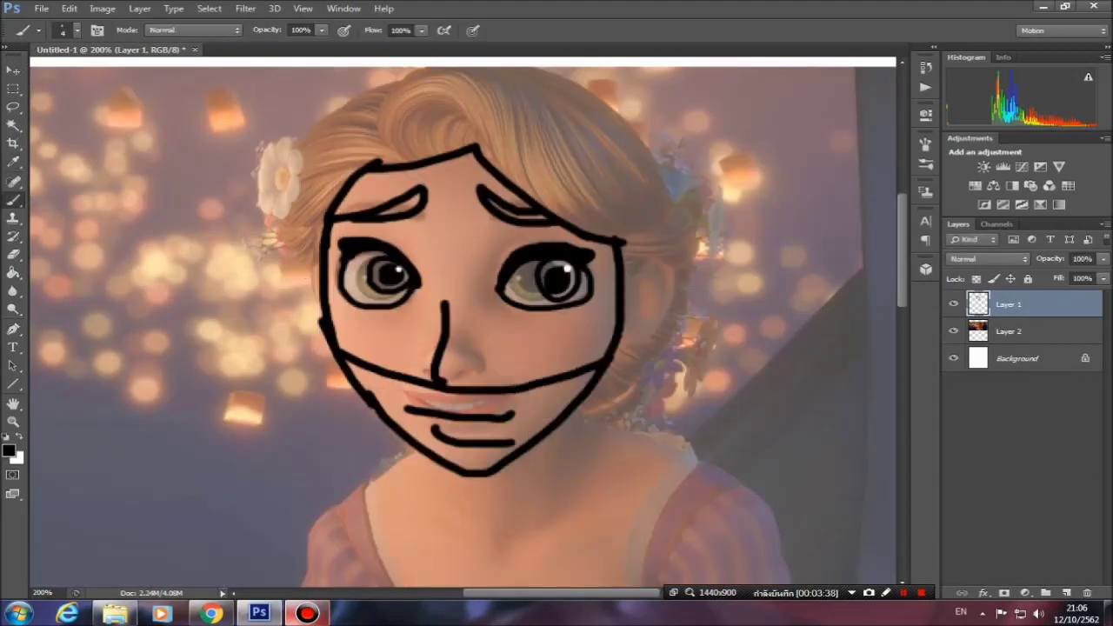
{"action": "left_click", "coordinate": [210, 613]}
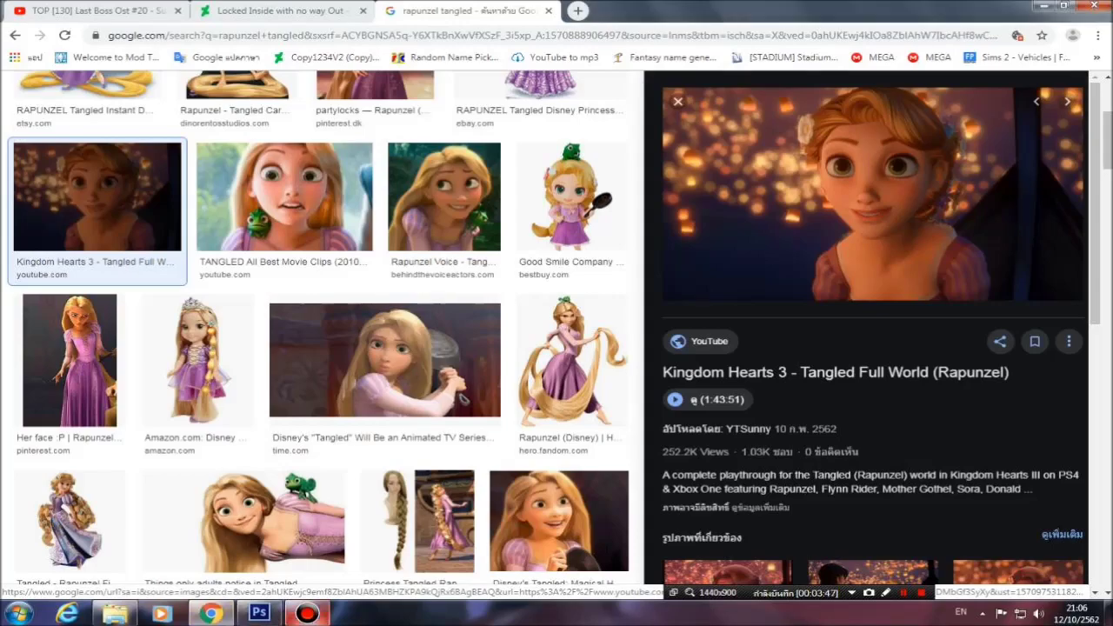
{"action": "left_click", "coordinate": [258, 613]}
{"action": "scroll", "coordinate": [463, 327], "scroll_direction": "up", "scroll_amount": 1}
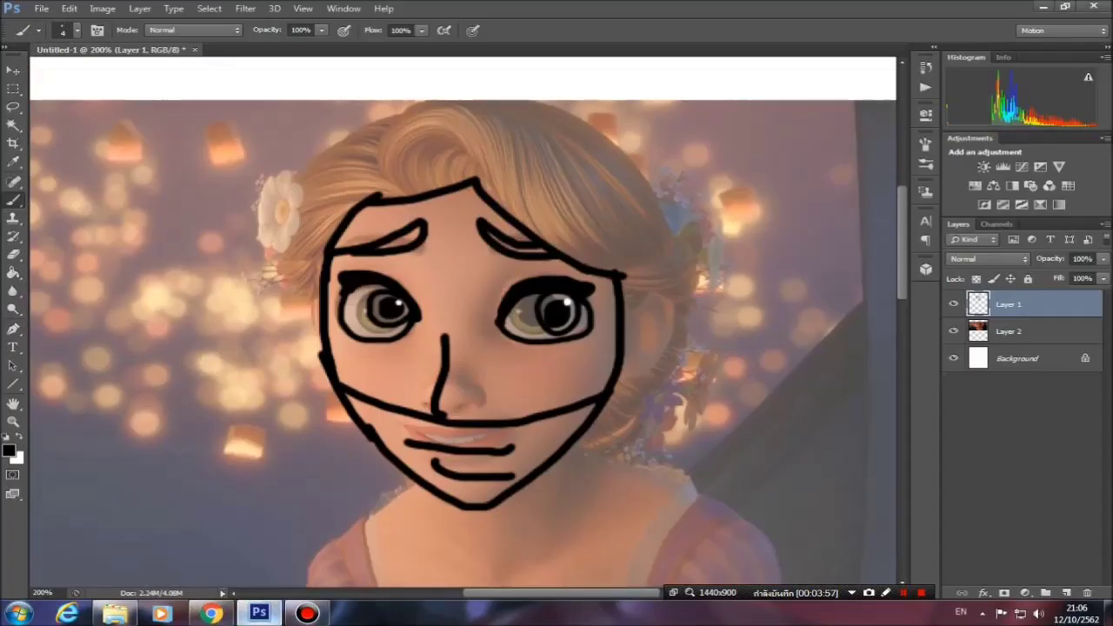
Draw the long flowing hair outlines around the face, checking the browser reference.
{"action": "left_click_drag", "start_coordinate": [357, 130], "coordinate": [694, 277]}
{"action": "scroll", "coordinate": [522, 304], "scroll_direction": "down", "scroll_amount": 2}
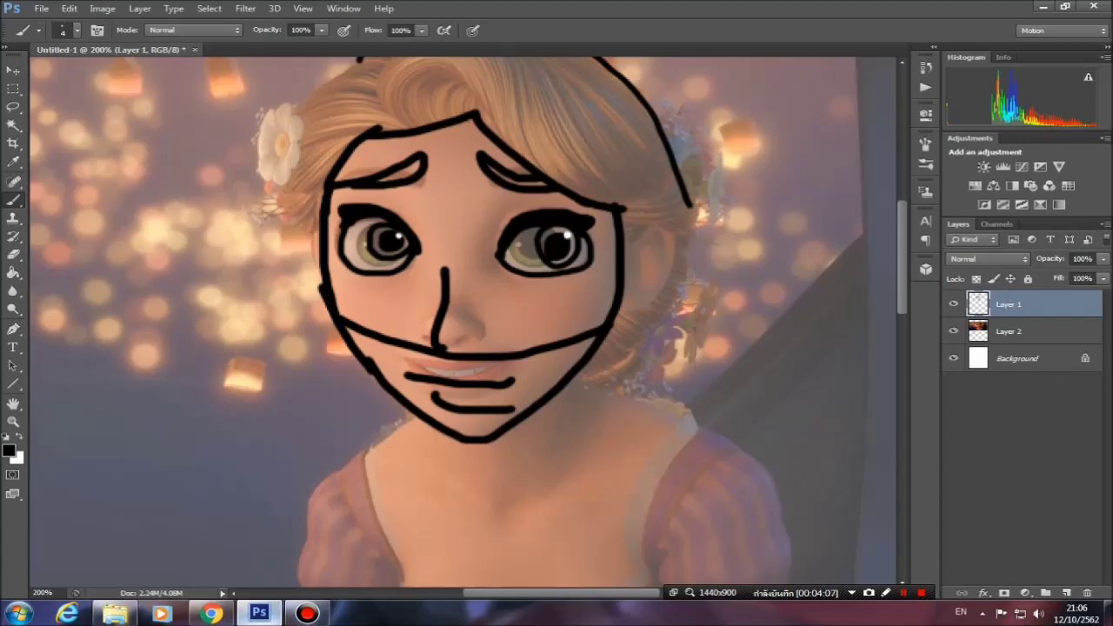
{"action": "scroll", "coordinate": [522, 304], "scroll_direction": "up", "scroll_amount": 1}
{"action": "left_click_drag", "start_coordinate": [359, 80], "coordinate": [291, 487]}
{"action": "scroll", "coordinate": [464, 327], "scroll_direction": "down", "scroll_amount": 1}
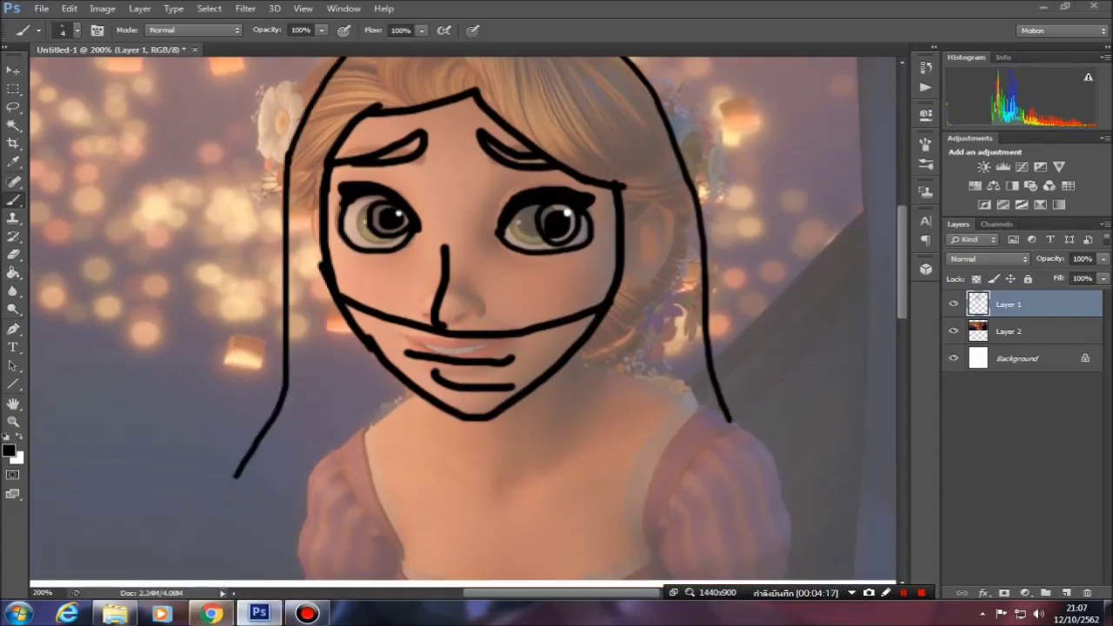
{"action": "left_click", "coordinate": [210, 613]}
{"action": "left_click", "coordinate": [259, 613]}
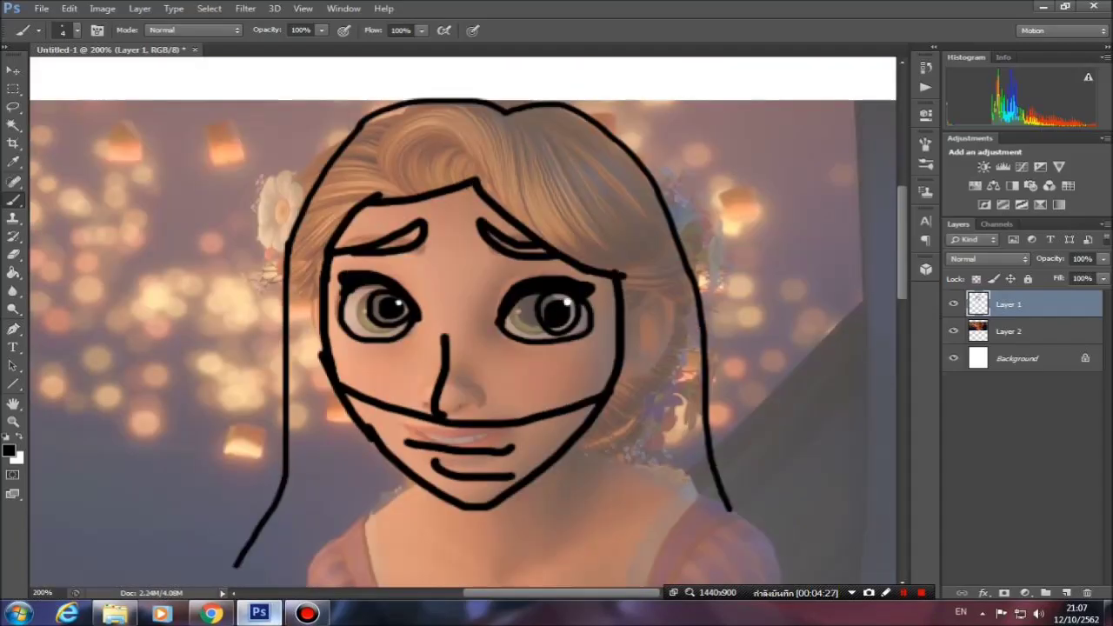
Erase the stray stroke at the top of the hair line.
{"action": "key", "text": "e"}
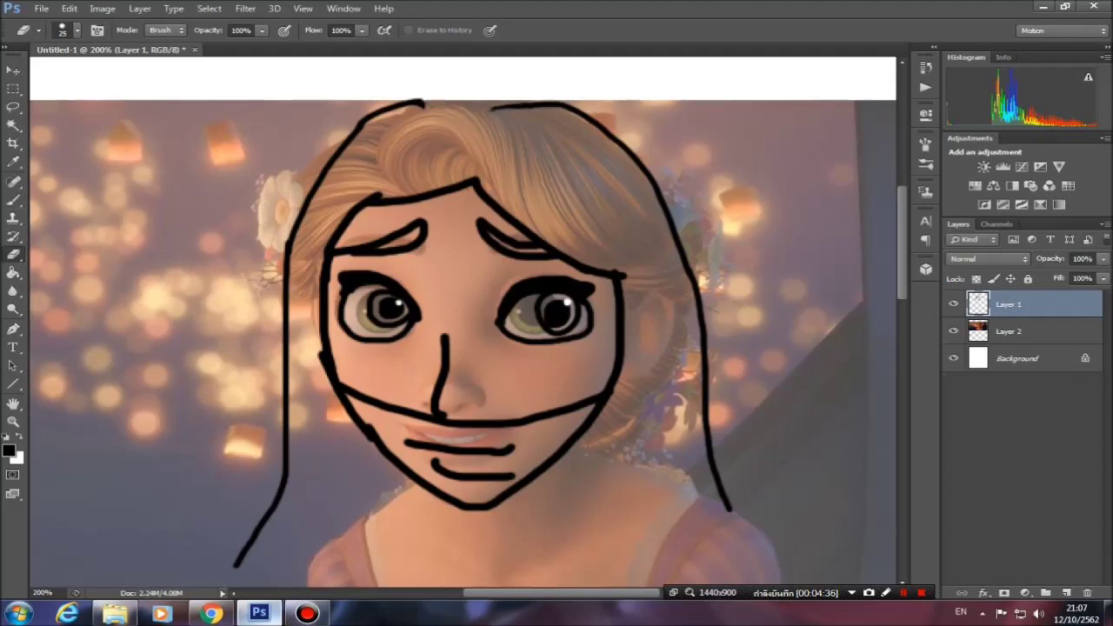
{"action": "left_click_drag", "start_coordinate": [491, 107], "coordinate": [518, 105]}
{"action": "key", "text": "b"}
{"action": "scroll", "coordinate": [464, 322], "scroll_direction": "down", "scroll_amount": 2}
{"action": "key", "text": "e"}
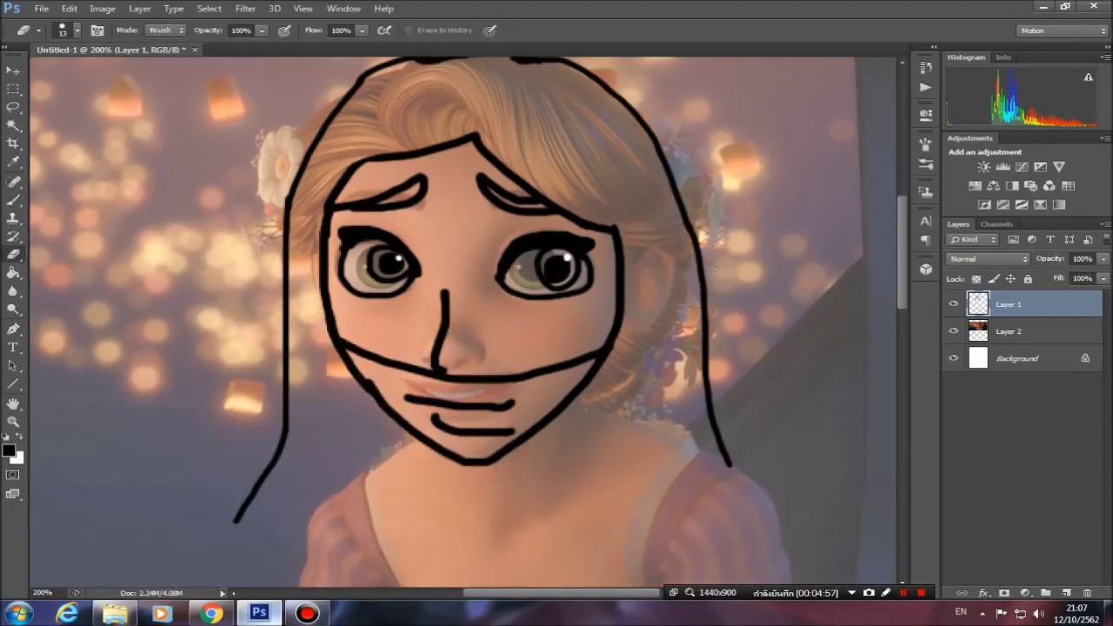
{"action": "scroll", "coordinate": [464, 322], "scroll_direction": "down", "scroll_amount": 1}
Hide the reference photo and draw the shoulder lines and dress neckline.
{"action": "left_click", "coordinate": [953, 331]}
{"action": "scroll", "coordinate": [464, 321], "scroll_direction": "up", "scroll_amount": 2}
{"action": "key", "text": "b"}
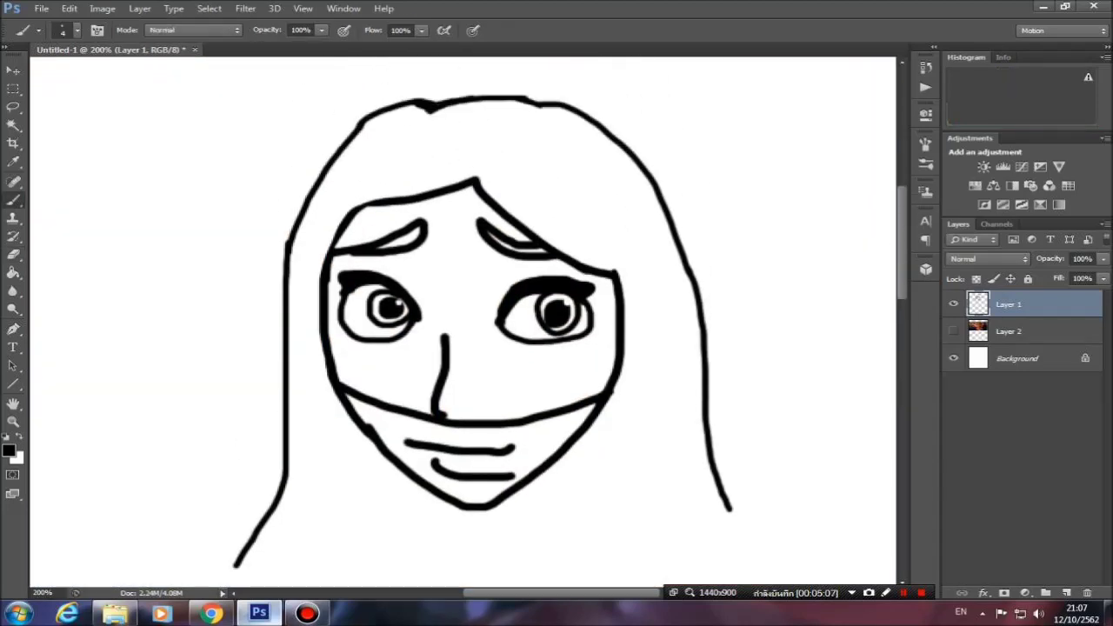
{"action": "key", "text": "e"}
{"action": "scroll", "coordinate": [463, 322], "scroll_direction": "up", "scroll_amount": 1}
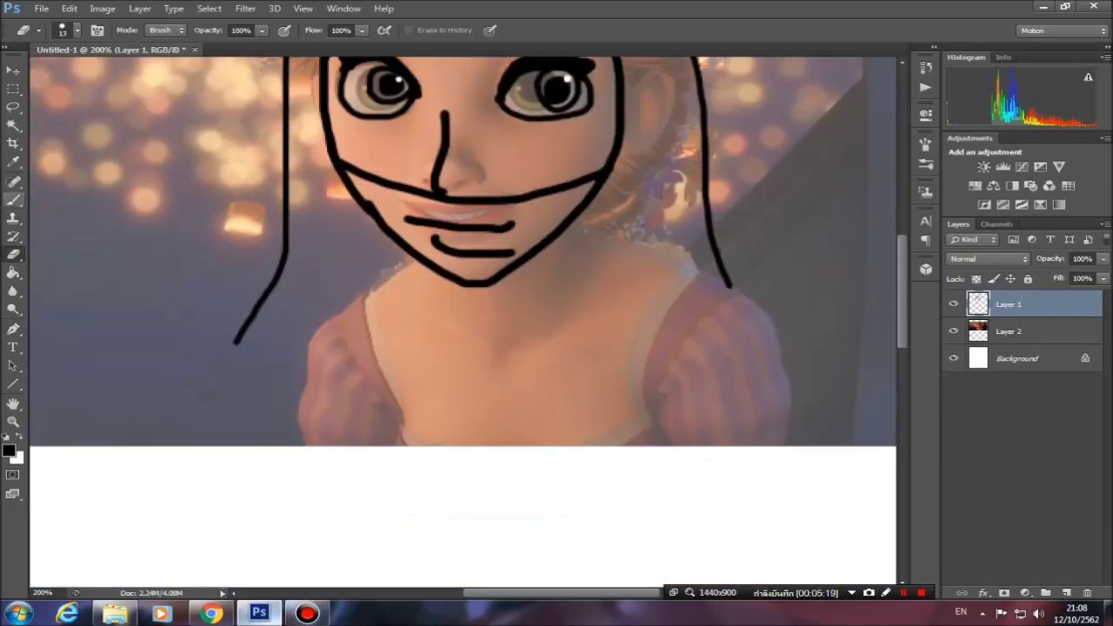
{"action": "key", "text": "b"}
{"action": "mouse_move", "coordinate": [576, 218]}
{"action": "left_mouse_down"}
{"action": "mouse_move", "coordinate": [681, 273]}
{"action": "mouse_move", "coordinate": [790, 377]}
{"action": "left_mouse_up"}
{"action": "left_click_drag", "start_coordinate": [412, 253], "coordinate": [306, 431]}
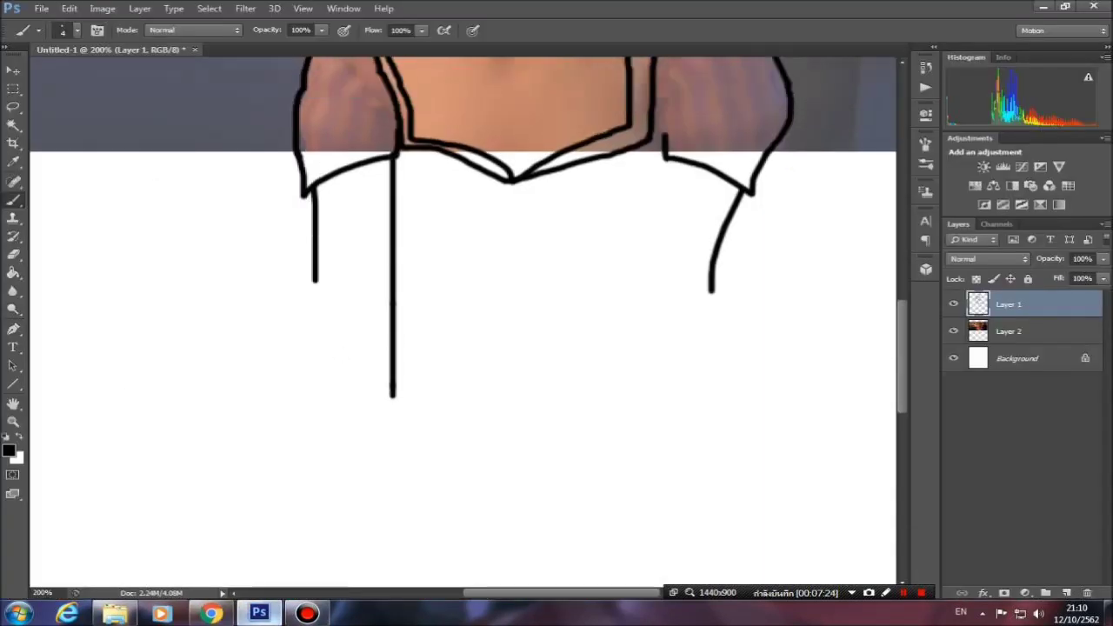
Close the bottom of the left sleeve with a brush stroke.
{"action": "left_click_drag", "start_coordinate": [315, 280], "coordinate": [396, 401]}
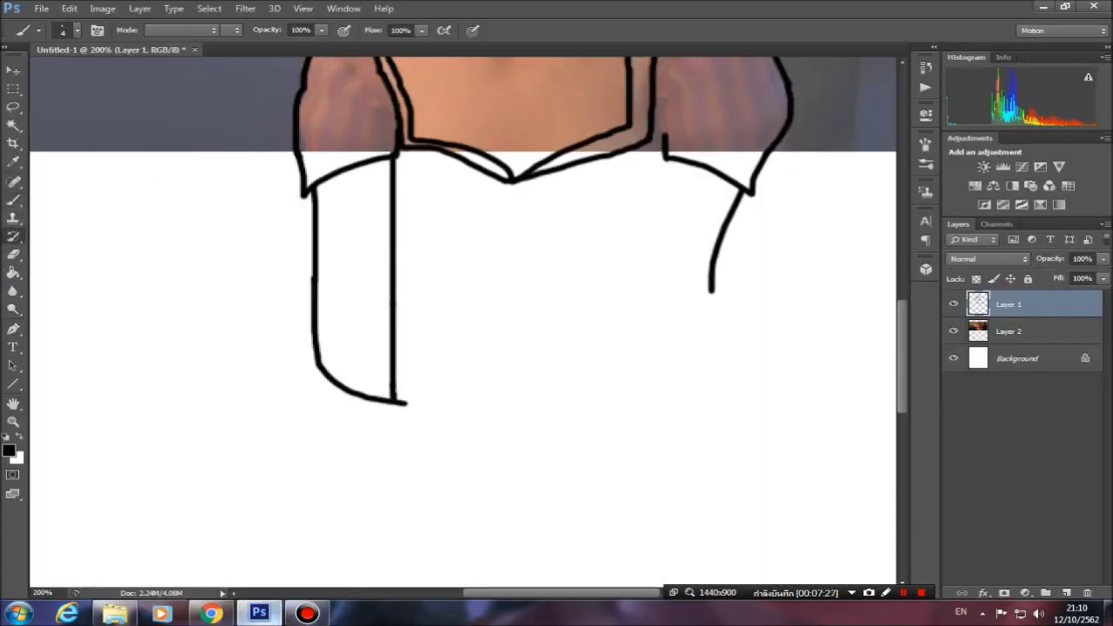
Draw a long line down the right side of the figure.
{"action": "left_click_drag", "start_coordinate": [665, 160], "coordinate": [657, 389]}
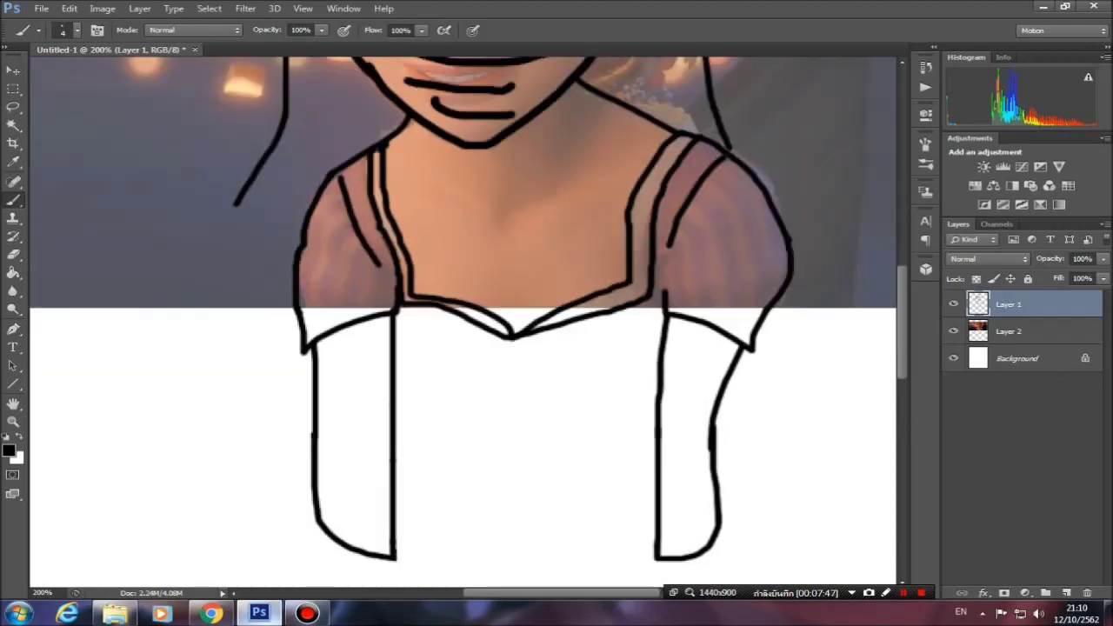
{"action": "key", "text": "e"}
{"action": "key", "text": "b"}
{"action": "scroll", "coordinate": [464, 320], "scroll_direction": "up", "scroll_amount": 1}
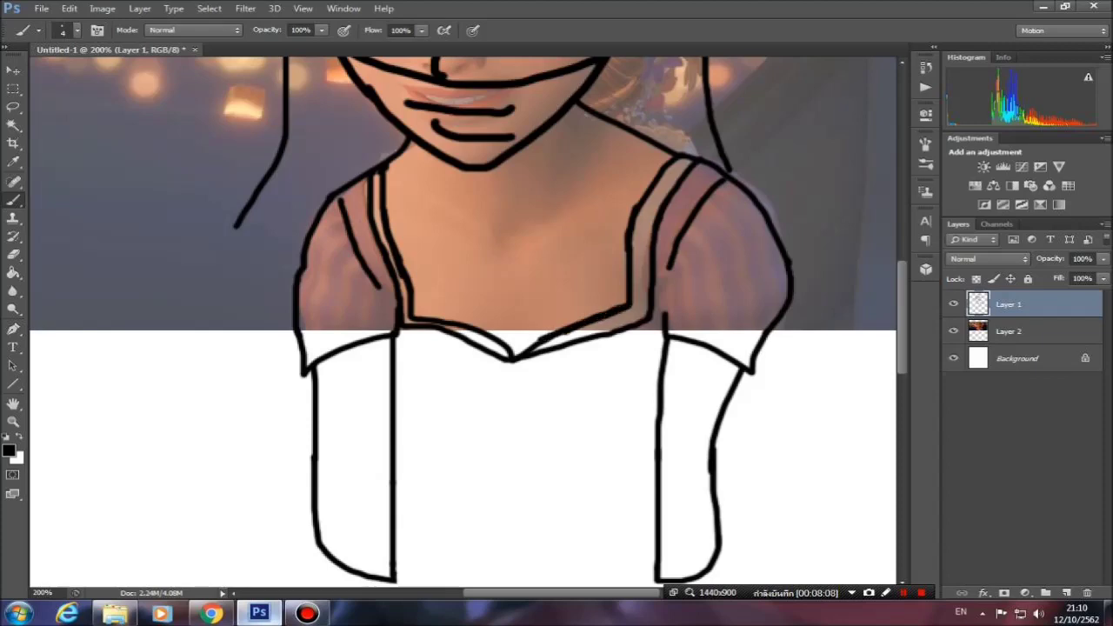
{"action": "key", "text": "e"}
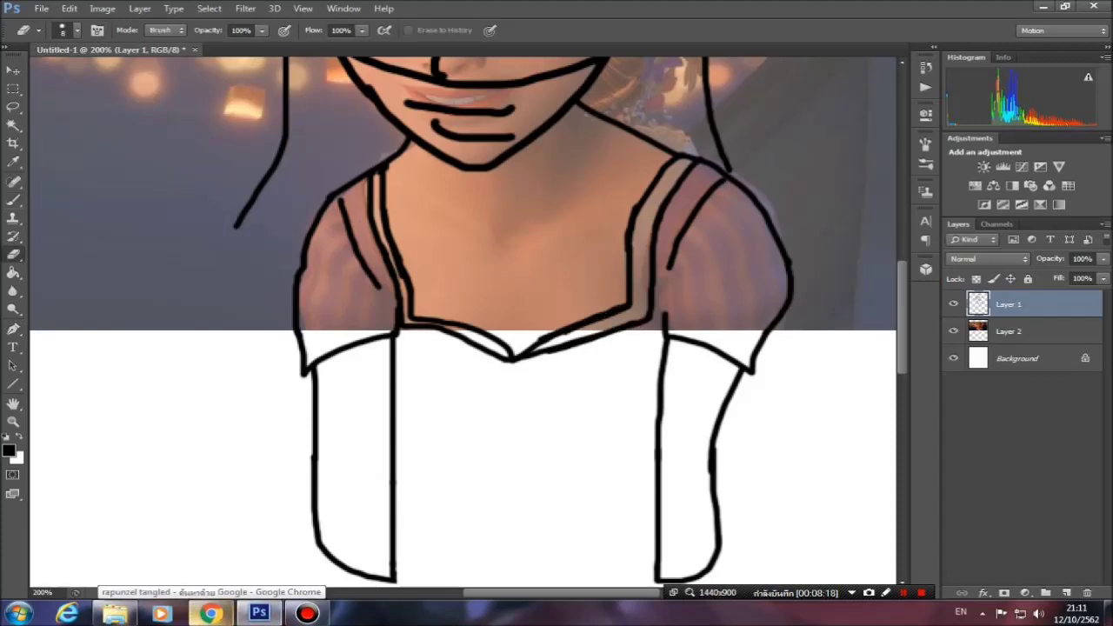
Open a Rapunzel reference image in the browser for a closer look.
{"action": "left_click", "coordinate": [210, 613]}
{"action": "scroll", "coordinate": [197, 270], "scroll_direction": "down", "scroll_amount": 2}
{"action": "scroll", "coordinate": [197, 269], "scroll_direction": "down", "scroll_amount": 3}
{"action": "left_click", "coordinate": [551, 304]}
{"action": "left_click", "coordinate": [258, 614]}
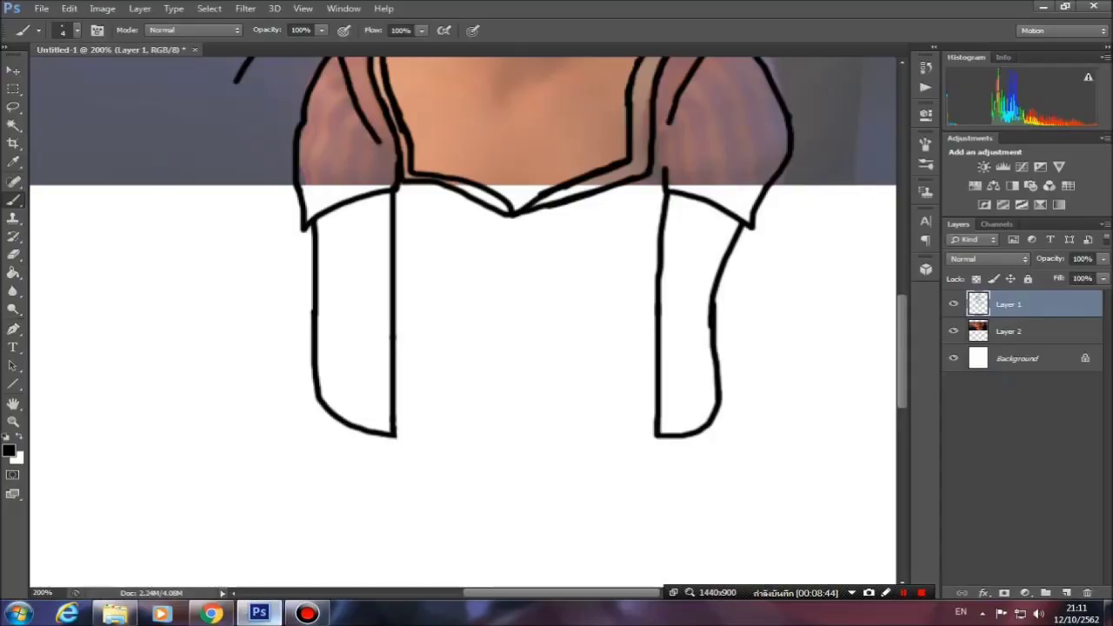
Draw the arm lines behind the back and the bodice chest line, erasing a stray mark.
{"action": "scroll", "coordinate": [670, 279], "scroll_direction": "down", "scroll_amount": 3}
{"action": "left_click_drag", "start_coordinate": [661, 246], "coordinate": [676, 319]}
{"action": "left_click_drag", "start_coordinate": [395, 245], "coordinate": [372, 301]}
{"action": "scroll", "coordinate": [464, 261], "scroll_direction": "up", "scroll_amount": 3}
{"action": "mouse_move", "coordinate": [382, 160]}
{"action": "left_mouse_down"}
{"action": "mouse_move", "coordinate": [496, 220]}
{"action": "mouse_move", "coordinate": [652, 191]}
{"action": "left_mouse_up"}
{"action": "scroll", "coordinate": [463, 261], "scroll_direction": "up", "scroll_amount": 2}
{"action": "key", "text": "e"}
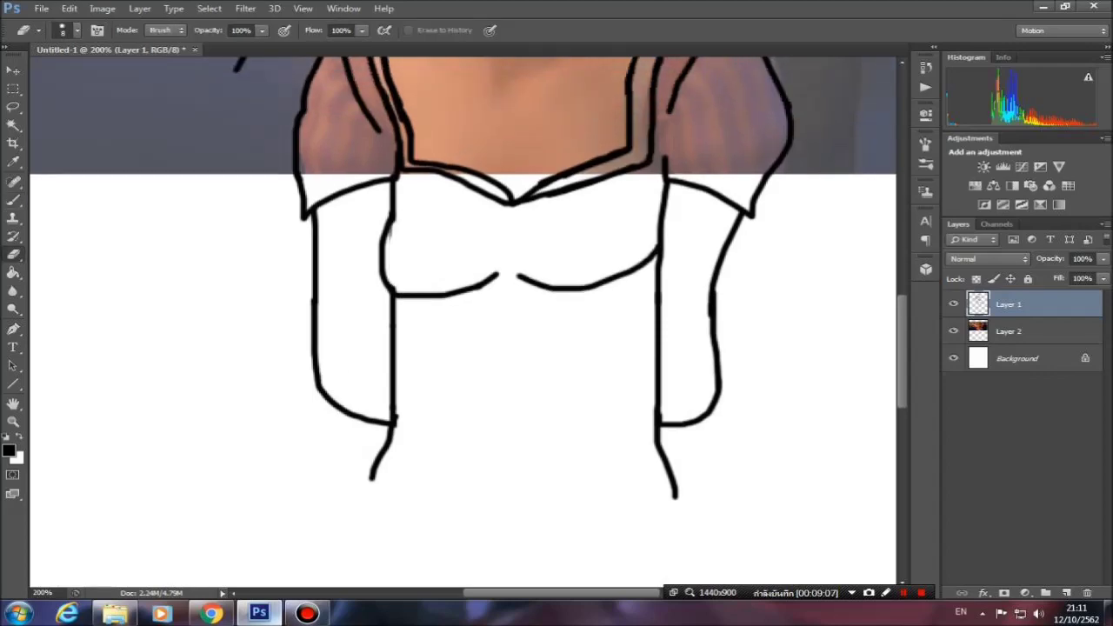
{"action": "left_click_drag", "start_coordinate": [394, 213], "coordinate": [394, 239]}
{"action": "scroll", "coordinate": [463, 304], "scroll_direction": "up", "scroll_amount": 2}
{"action": "key", "text": "b"}
Outline the long skirt with both side edges and the hem line.
{"action": "scroll", "coordinate": [464, 322], "scroll_direction": "up", "scroll_amount": 6}
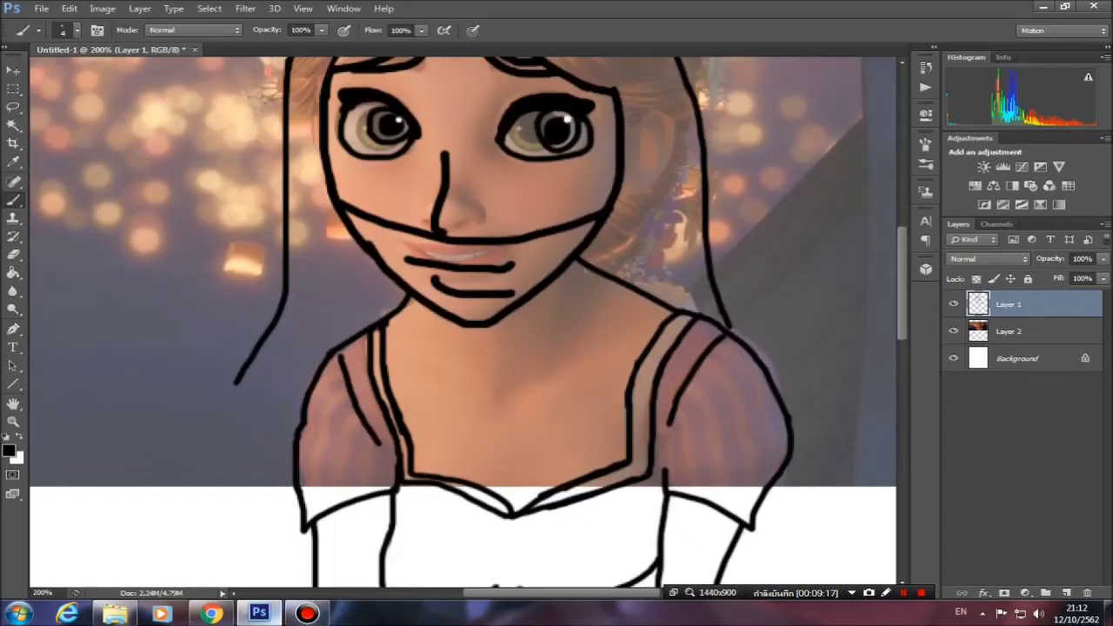
{"action": "scroll", "coordinate": [463, 322], "scroll_direction": "down", "scroll_amount": 7}
{"action": "scroll", "coordinate": [464, 322], "scroll_direction": "down", "scroll_amount": 3}
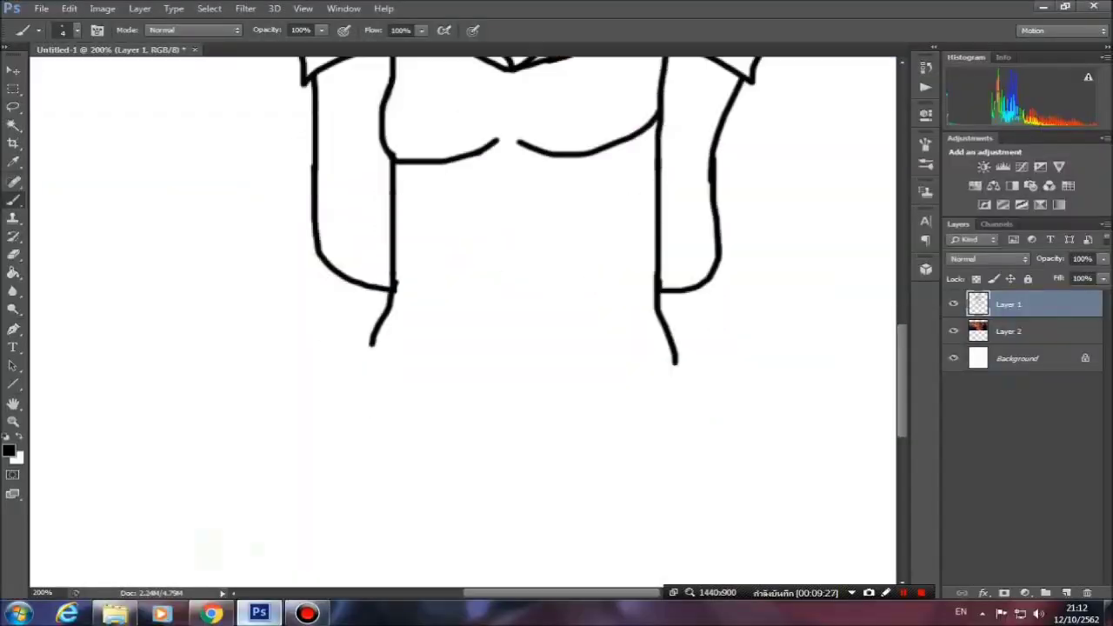
{"action": "scroll", "coordinate": [463, 322], "scroll_direction": "down", "scroll_amount": 4}
{"action": "left_click_drag", "start_coordinate": [372, 150], "coordinate": [365, 212]}
{"action": "left_click_drag", "start_coordinate": [676, 171], "coordinate": [648, 232]}
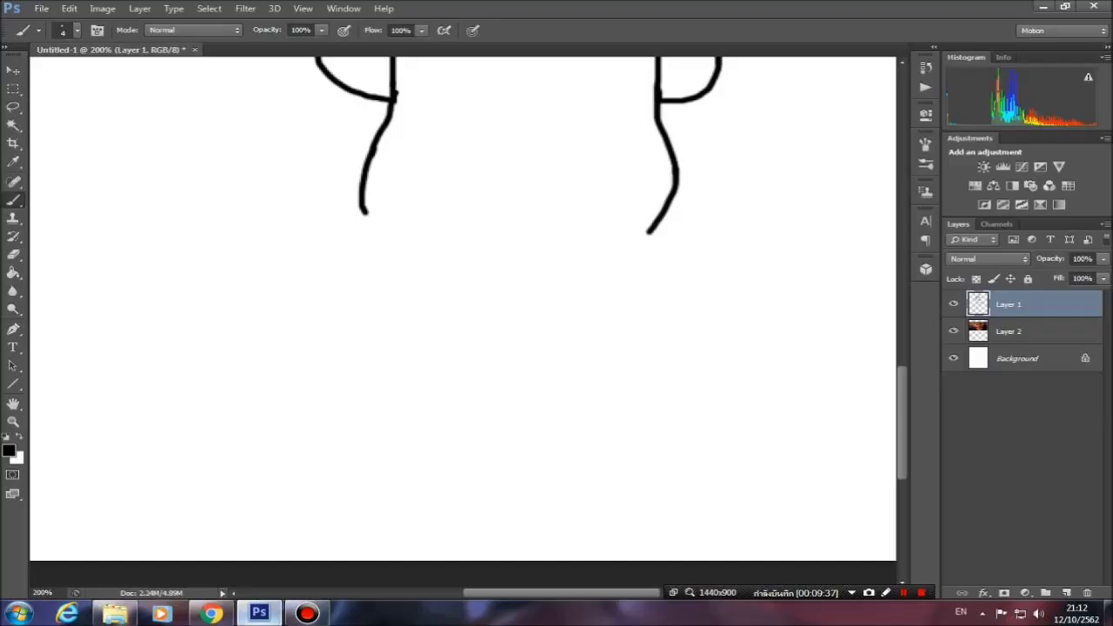
{"action": "left_click_drag", "start_coordinate": [365, 212], "coordinate": [248, 445]}
{"action": "left_click_drag", "start_coordinate": [648, 232], "coordinate": [630, 479]}
{"action": "left_click_drag", "start_coordinate": [249, 446], "coordinate": [630, 478]}
Touch up the skirt's right outline, zoom out, and hide the reference photo.
{"action": "scroll", "coordinate": [630, 479], "scroll_direction": "up", "scroll_amount": 2}
{"action": "left_click_drag", "start_coordinate": [676, 310], "coordinate": [652, 365]}
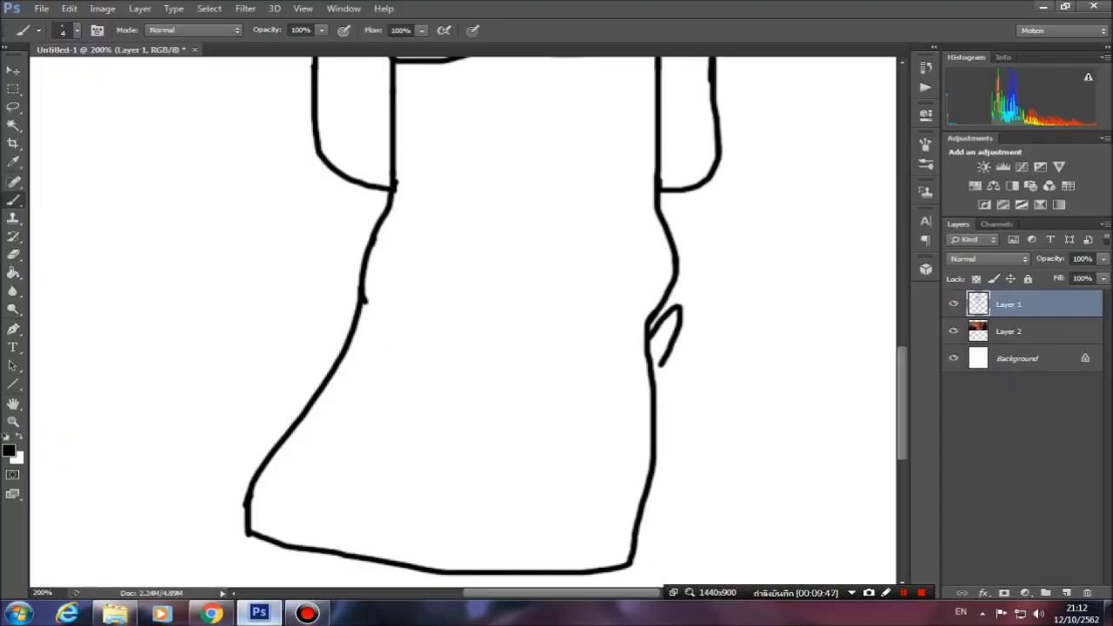
{"action": "key", "text": "ctrl+minus"}
{"action": "key", "text": "ctrl+minus"}
{"action": "left_click", "coordinate": [953, 331]}
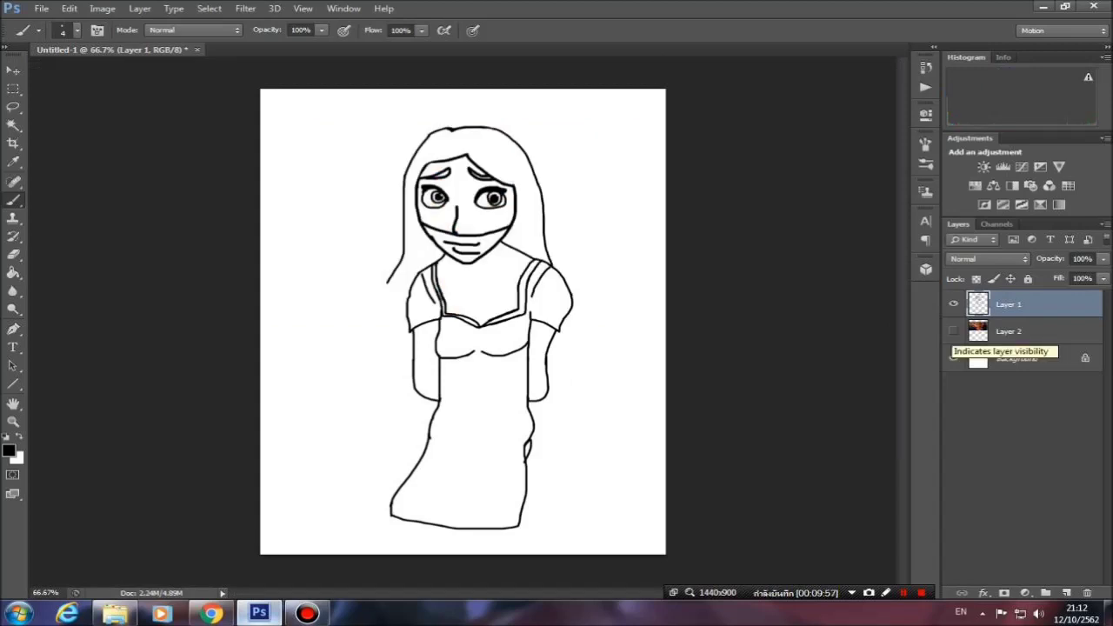
Show the reference photo and crop the canvas taller to extend it downward.
{"action": "left_click", "coordinate": [953, 331]}
{"action": "key", "text": "c"}
{"action": "left_click_drag", "start_coordinate": [463, 554], "coordinate": [465, 581]}
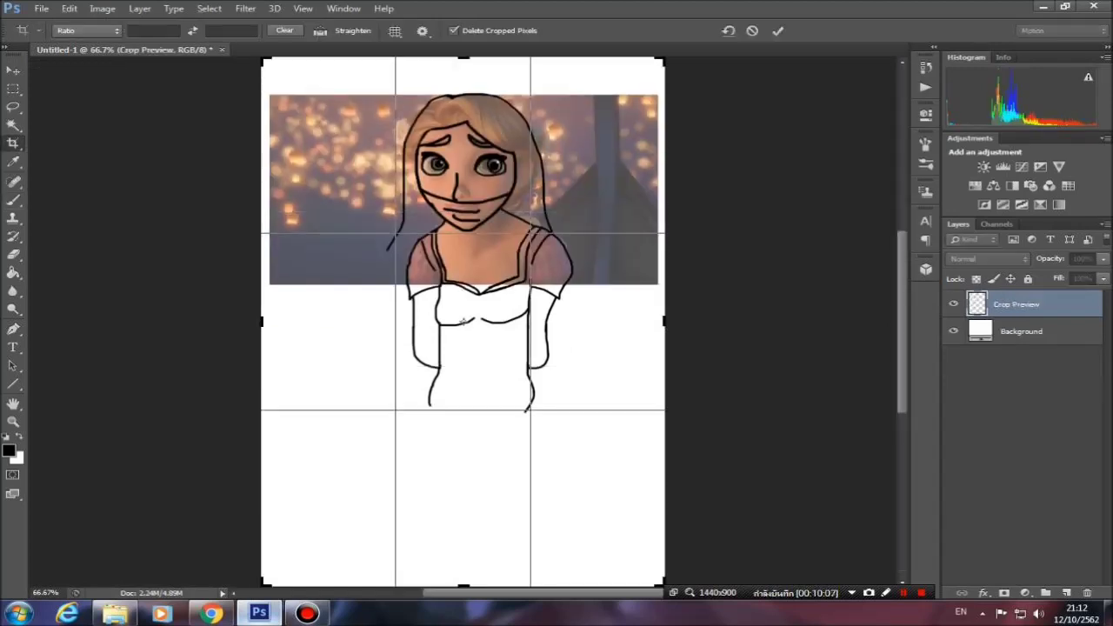
{"action": "key", "text": "Return"}
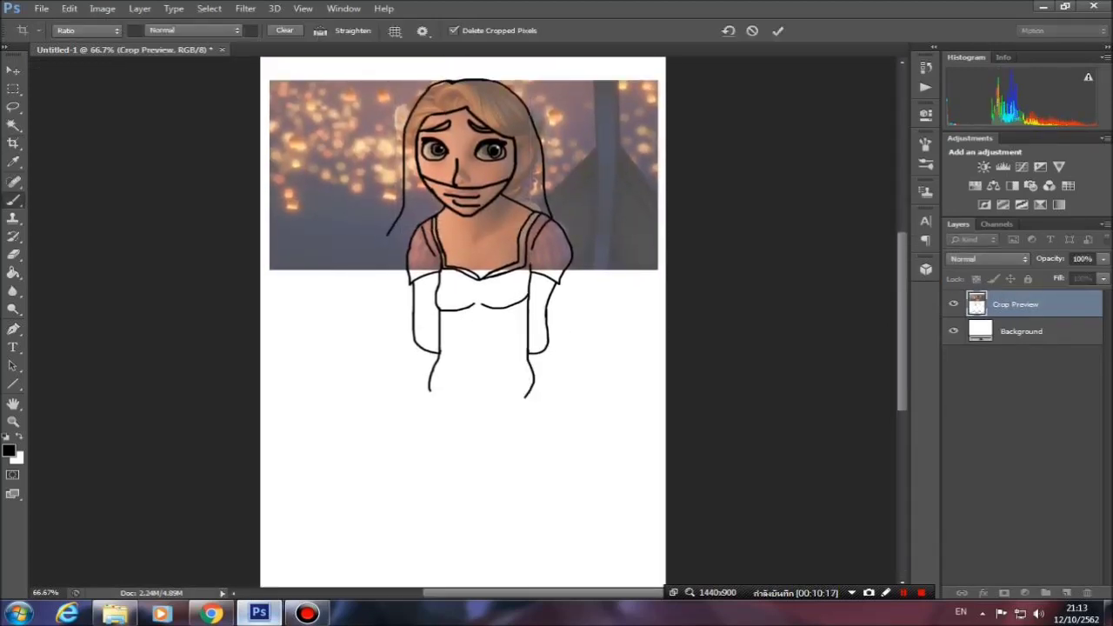
Redraw the lower skirt as a shorter flared shape with its right edge and hem.
{"action": "key", "text": "e"}
{"action": "right_click", "coordinate": [445, 364]}
{"action": "key", "text": "Escape"}
{"action": "key", "text": "b"}
{"action": "left_click_drag", "start_coordinate": [440, 353], "coordinate": [427, 392]}
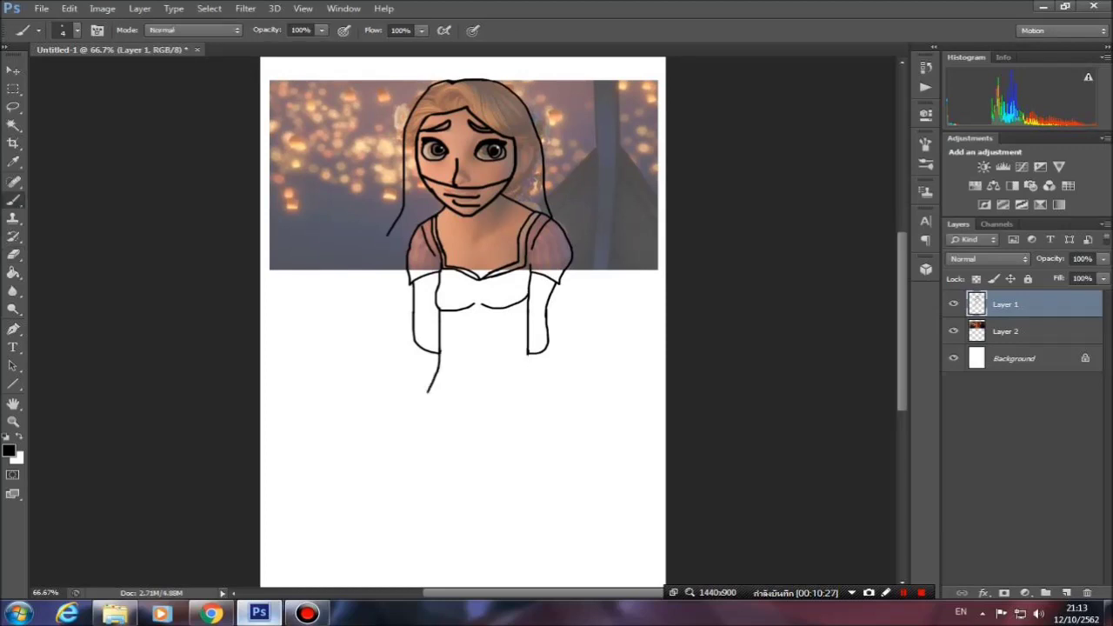
{"action": "key", "text": "ctrl+z"}
{"action": "left_click_drag", "start_coordinate": [497, 497], "coordinate": [385, 517]}
{"action": "key", "text": "ctrl+z"}
{"action": "left_click_drag", "start_coordinate": [544, 391], "coordinate": [331, 496]}
Hide the reference photo layer and outline the first bare foot below the skirt.
{"action": "left_click", "coordinate": [953, 332]}
{"action": "scroll", "coordinate": [463, 322], "scroll_direction": "up", "scroll_amount": 1}
{"action": "scroll", "coordinate": [463, 322], "scroll_direction": "down", "scroll_amount": 2}
{"action": "scroll", "coordinate": [463, 322], "scroll_direction": "down", "scroll_amount": 1}
{"action": "key", "text": "e"}
{"action": "scroll", "coordinate": [463, 321], "scroll_direction": "down", "scroll_amount": 1}
{"action": "scroll", "coordinate": [462, 321], "scroll_direction": "down", "scroll_amount": 1}
{"action": "key", "text": "ctrl+plus"}
{"action": "key", "text": "b"}
{"action": "left_click_drag", "start_coordinate": [383, 404], "coordinate": [383, 422]}
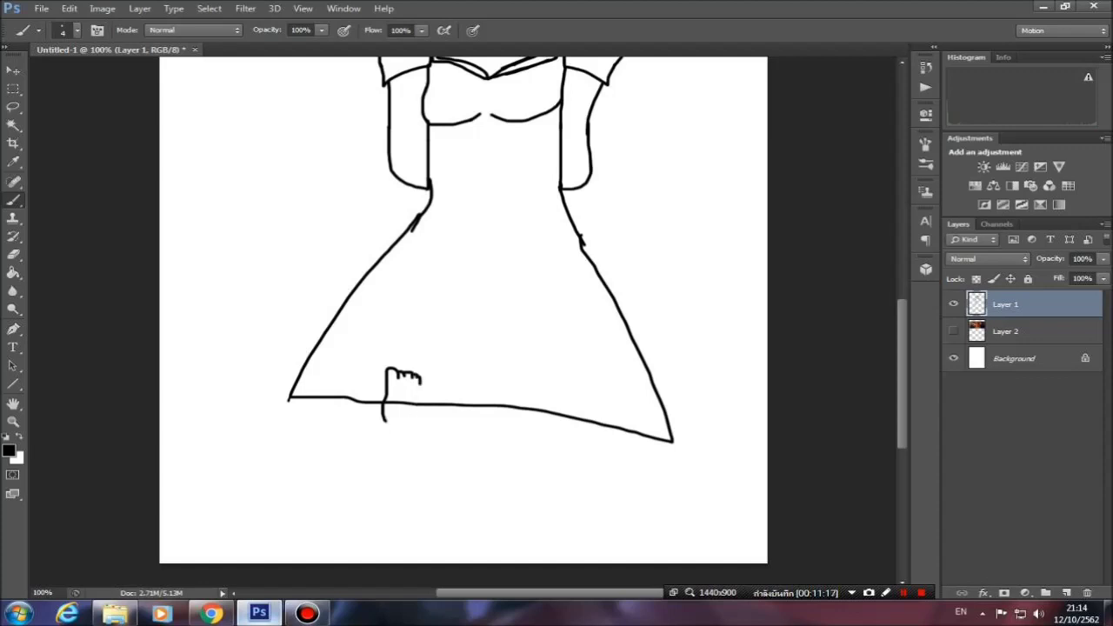
{"action": "left_click_drag", "start_coordinate": [420, 380], "coordinate": [414, 426]}
Outline the second foot, erase the hem across the first foot, and draw the lower hem line.
{"action": "key", "text": "ctrl+plus"}
{"action": "scroll", "coordinate": [463, 322], "scroll_direction": "down", "scroll_amount": 1}
{"action": "left_click_drag", "start_coordinate": [571, 397], "coordinate": [559, 492]}
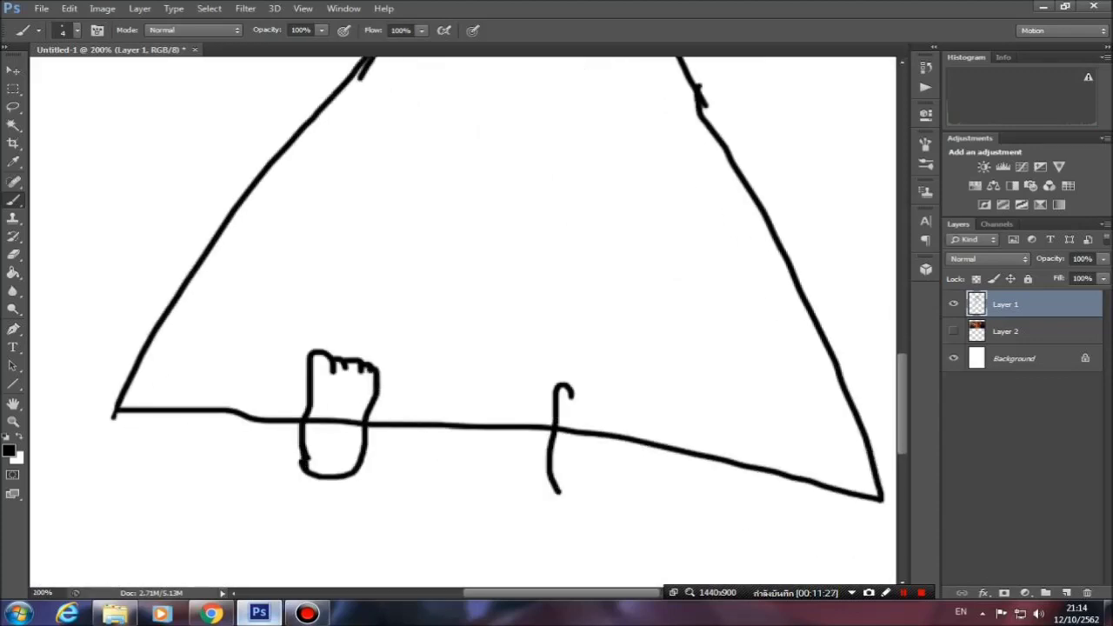
{"action": "left_click_drag", "start_coordinate": [606, 378], "coordinate": [557, 493]}
{"action": "key", "text": "e"}
{"action": "mouse_move", "coordinate": [309, 421]}
{"action": "left_mouse_down"}
{"action": "mouse_move", "coordinate": [361, 423]}
{"action": "mouse_move", "coordinate": [363, 459]}
{"action": "left_mouse_up"}
{"action": "key", "text": "b"}
{"action": "scroll", "coordinate": [461, 321], "scroll_direction": "right", "scroll_amount": 1}
{"action": "mouse_move", "coordinate": [520, 426]}
{"action": "left_mouse_down"}
{"action": "mouse_move", "coordinate": [548, 475]}
{"action": "mouse_move", "coordinate": [823, 515]}
{"action": "left_mouse_up"}
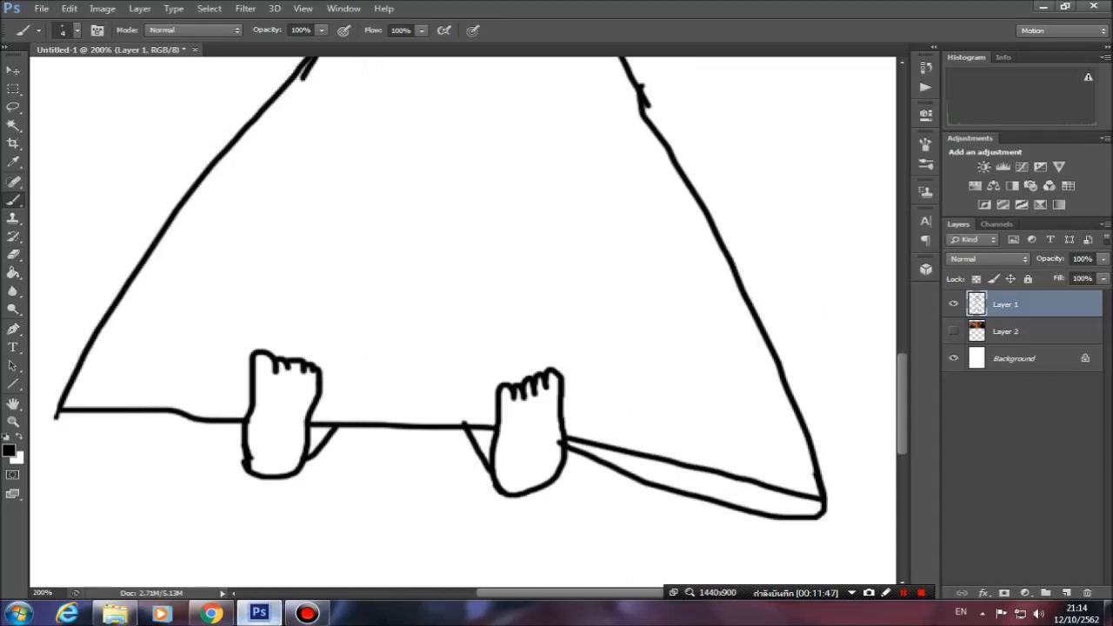
Zoom out and view full-length Rapunzel reference images, including the Heroes Wiki one, in Chrome.
{"action": "scroll", "coordinate": [460, 322], "scroll_direction": "up", "scroll_amount": 5}
{"action": "key", "text": "ctrl+minus"}
{"action": "key", "text": "alt+Tab"}
{"action": "scroll", "coordinate": [322, 348], "scroll_direction": "down", "scroll_amount": 3}
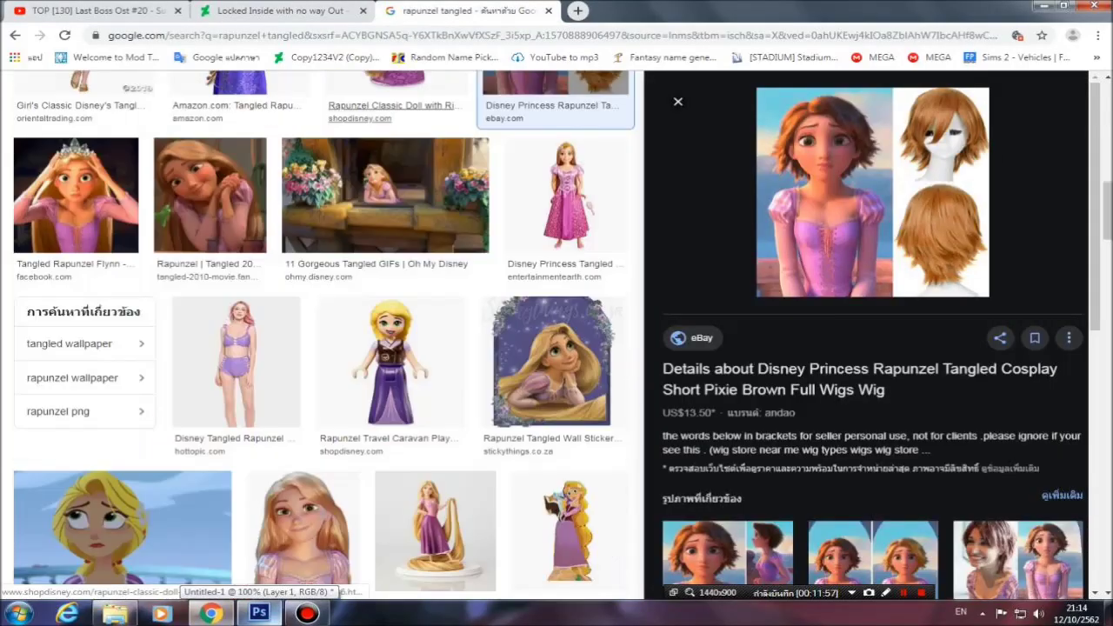
{"action": "scroll", "coordinate": [322, 348], "scroll_direction": "down", "scroll_amount": 4}
{"action": "scroll", "coordinate": [321, 348], "scroll_direction": "down", "scroll_amount": 4}
{"action": "scroll", "coordinate": [322, 348], "scroll_direction": "down", "scroll_amount": 3}
{"action": "scroll", "coordinate": [321, 348], "scroll_direction": "up", "scroll_amount": 3}
{"action": "left_click", "coordinate": [374, 148]}
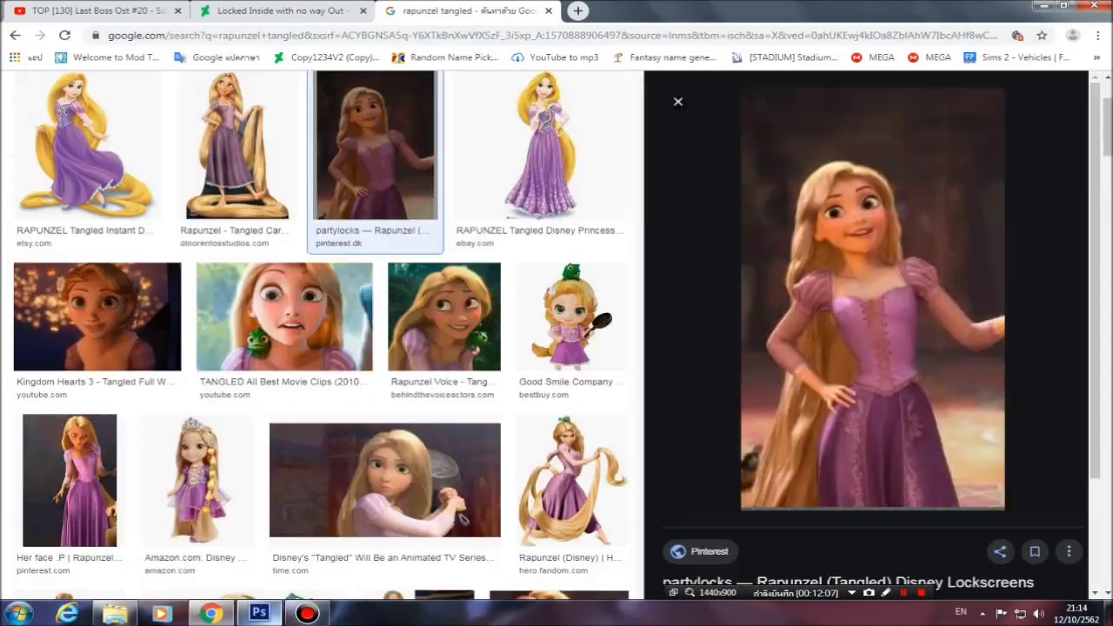
{"action": "left_click", "coordinate": [570, 482]}
Back in the sketch, draw the bodice's waistline.
{"action": "key", "text": "alt+Tab"}
{"action": "scroll", "coordinate": [461, 322], "scroll_direction": "down", "scroll_amount": 1}
{"action": "left_click_drag", "start_coordinate": [406, 369], "coordinate": [470, 386]}
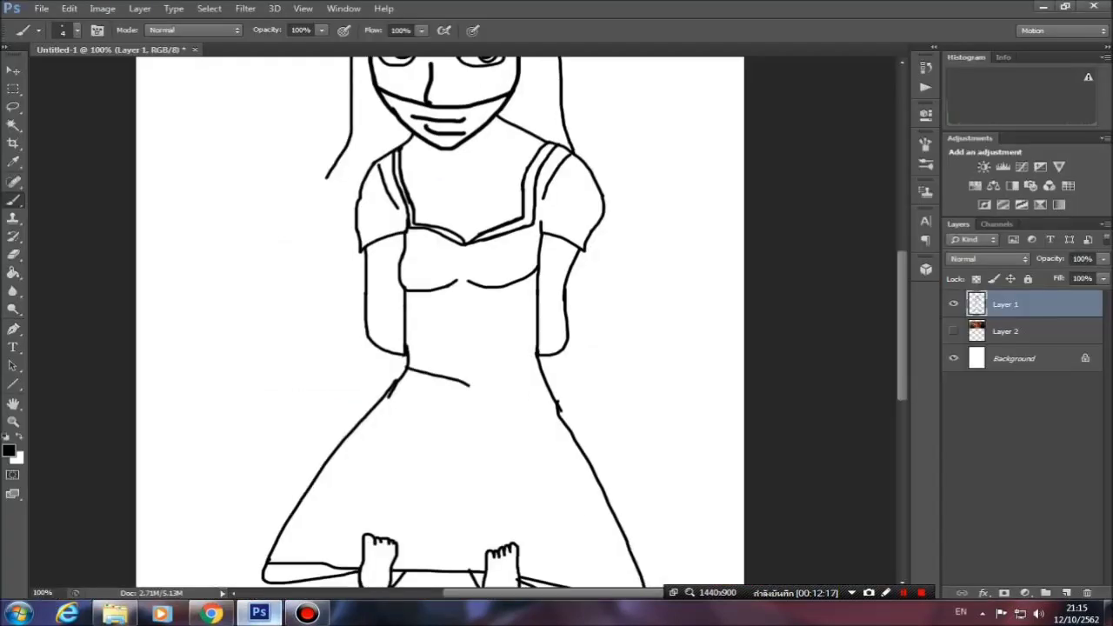
Hide the white Background layer and zoom in on the face, checking the eraser size.
{"action": "scroll", "coordinate": [461, 322], "scroll_direction": "up", "scroll_amount": 3}
{"action": "scroll", "coordinate": [461, 321], "scroll_direction": "up", "scroll_amount": 2}
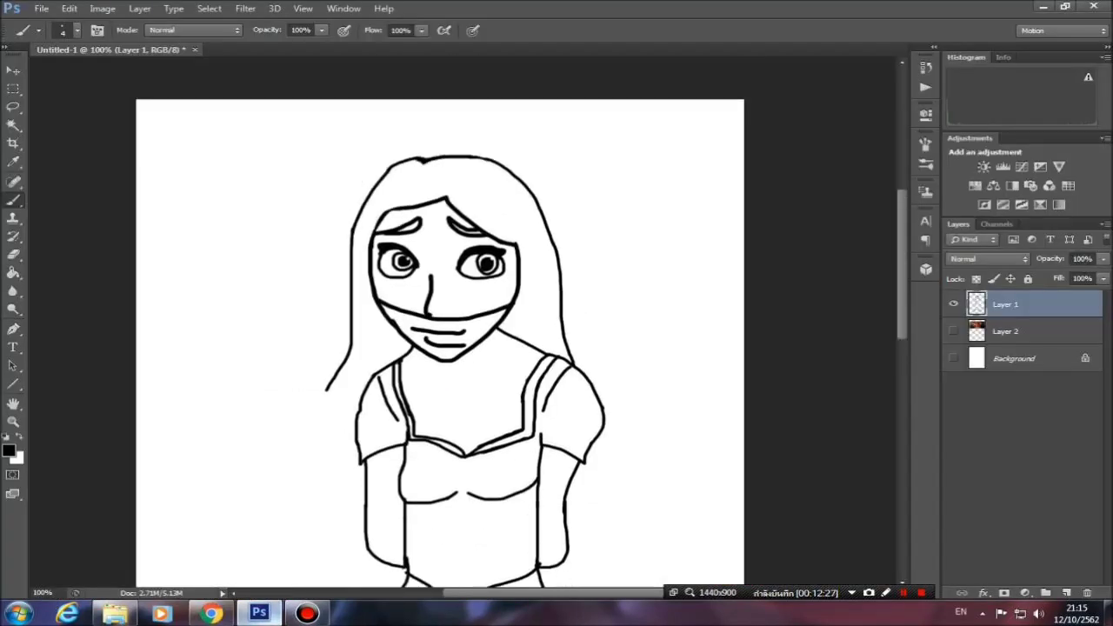
{"action": "left_click", "coordinate": [953, 358]}
{"action": "key", "text": "ctrl+plus"}
{"action": "key", "text": "ctrl+plus"}
{"action": "key", "text": "e"}
{"action": "right_click", "coordinate": [565, 296]}
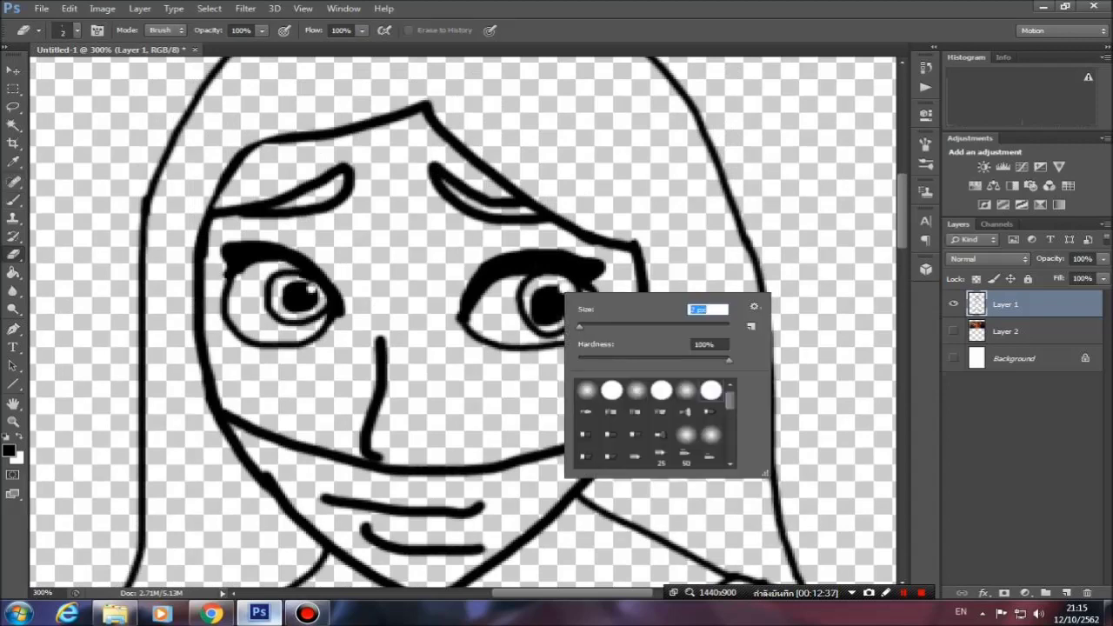
{"action": "key", "text": "Escape"}
Use a white brush on the eyes for highlights, then refocus the view on the bodice.
{"action": "key", "text": "ctrl+plus"}
{"action": "key", "text": "b"}
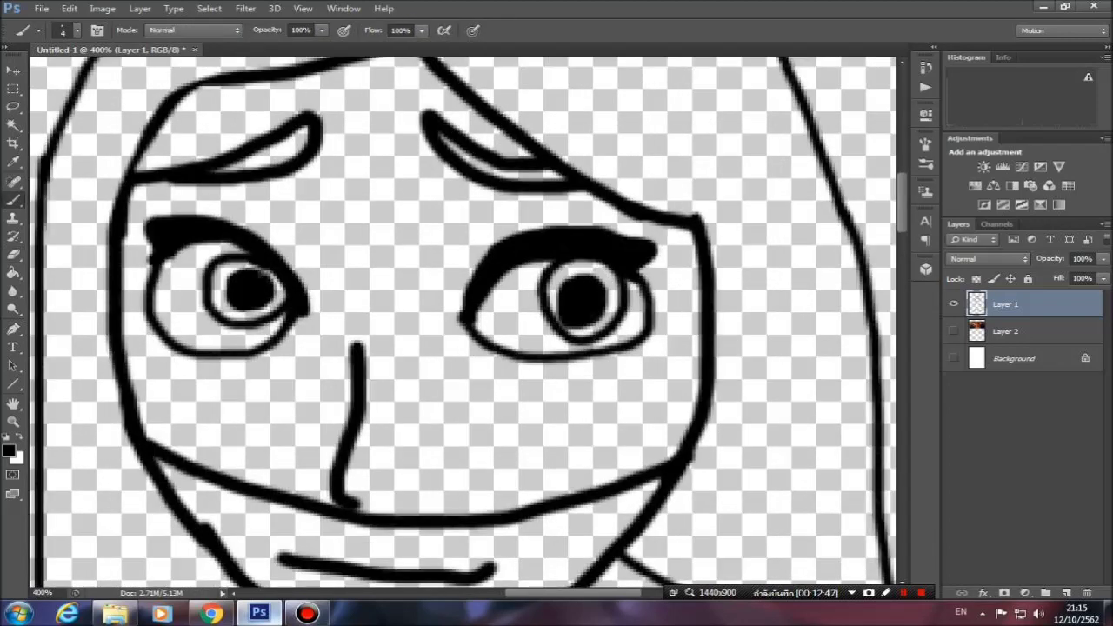
{"action": "key", "text": "x"}
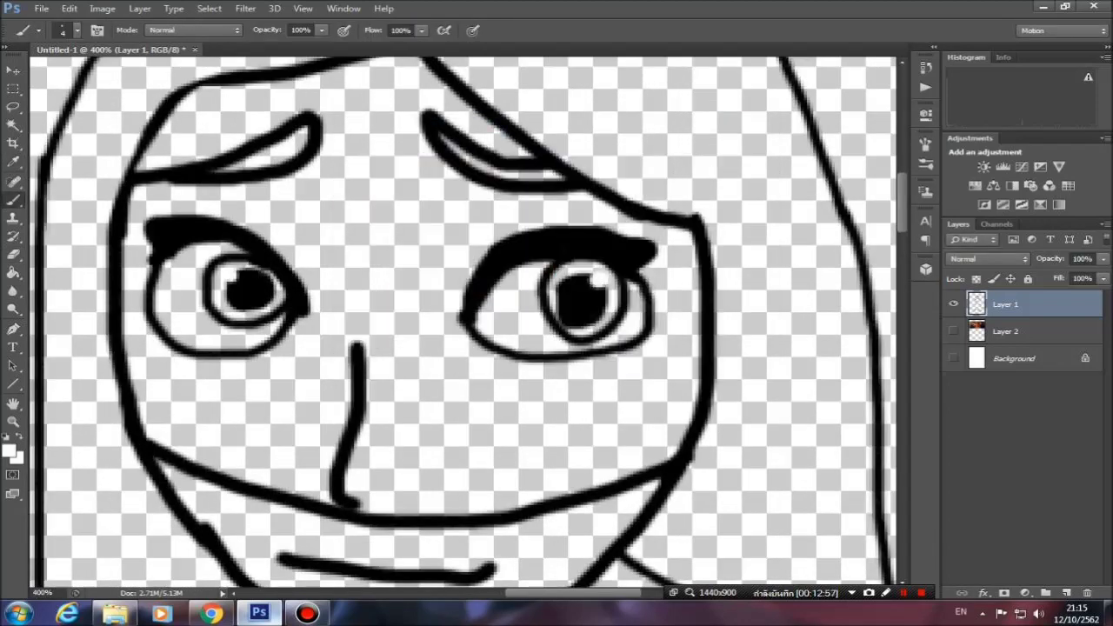
{"action": "key", "text": "ctrl+1"}
{"action": "scroll", "coordinate": [460, 322], "scroll_direction": "down", "scroll_amount": 3}
{"action": "scroll", "coordinate": [461, 321], "scroll_direction": "down", "scroll_amount": 5}
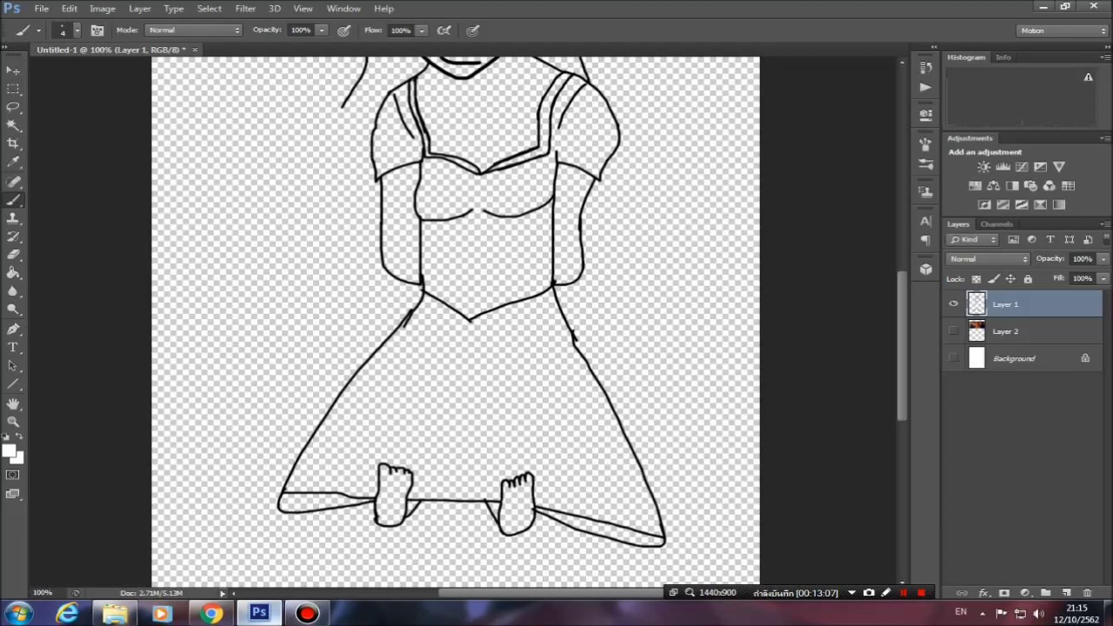
{"action": "key", "text": "ctrl+plus"}
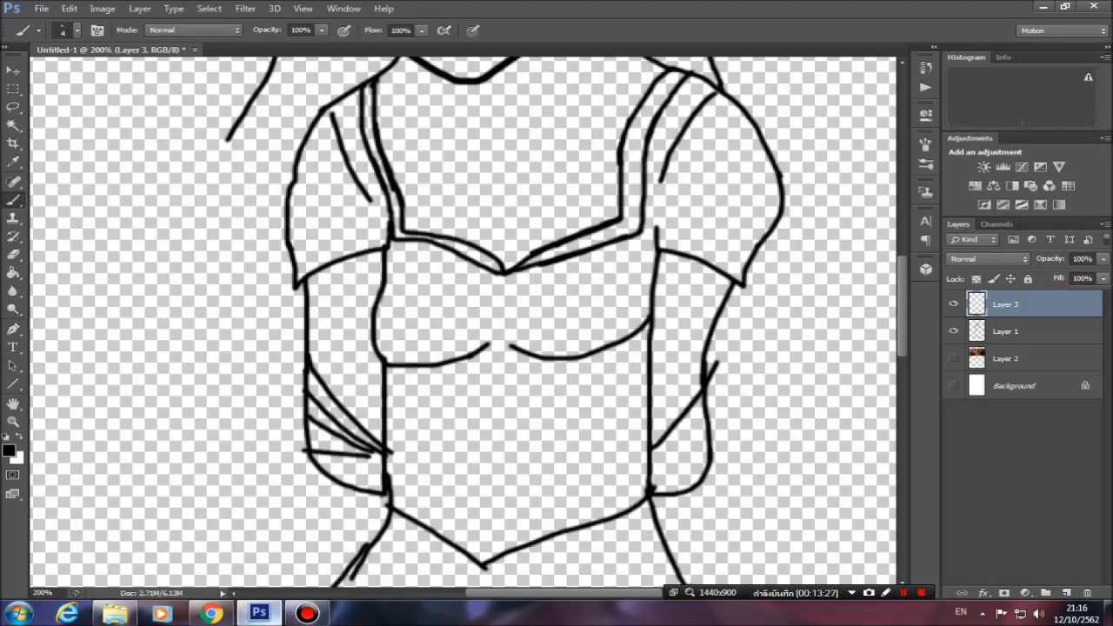
Draw fold lines at the right hip and erase the top of the old side line.
{"action": "left_click_drag", "start_coordinate": [724, 427], "coordinate": [654, 451]}
{"action": "key", "text": "e"}
{"action": "left_click_drag", "start_coordinate": [714, 361], "coordinate": [714, 387]}
{"action": "key", "text": "b"}
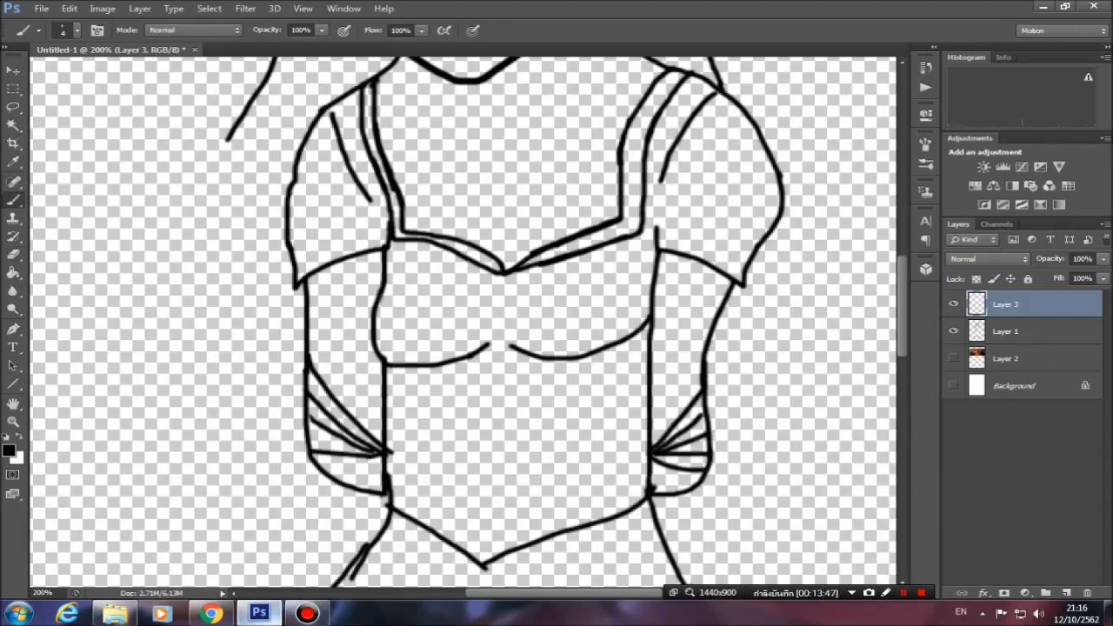
{"action": "scroll", "coordinate": [466, 322], "scroll_direction": "up", "scroll_amount": 3}
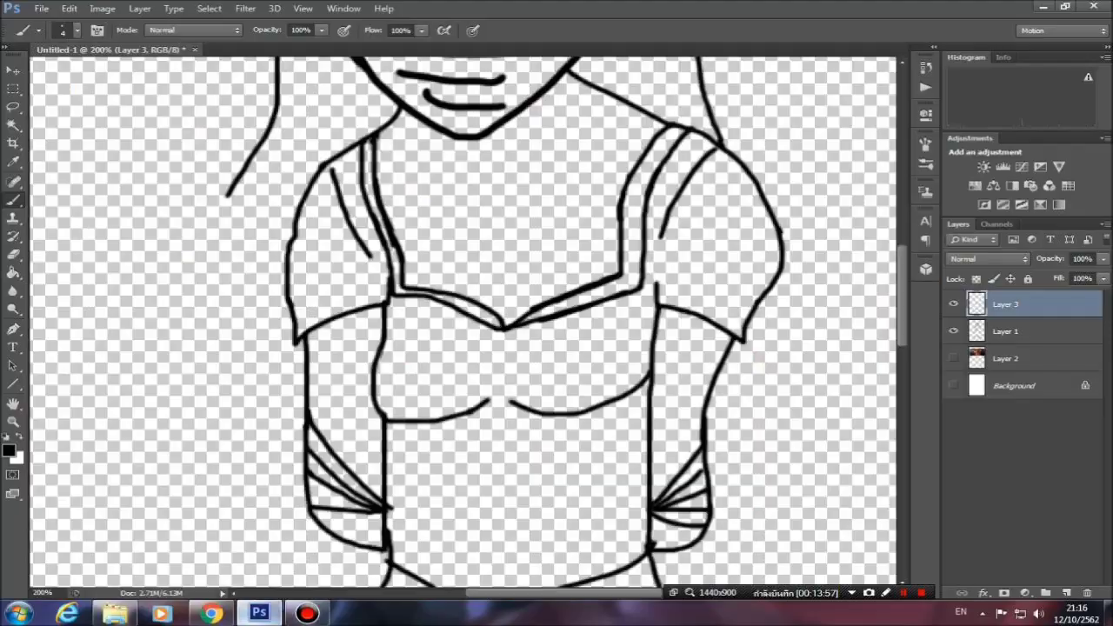
On Layer 1, add a sleeve cuff band and long hair strokes down both sides.
{"action": "left_click", "coordinate": [1005, 331]}
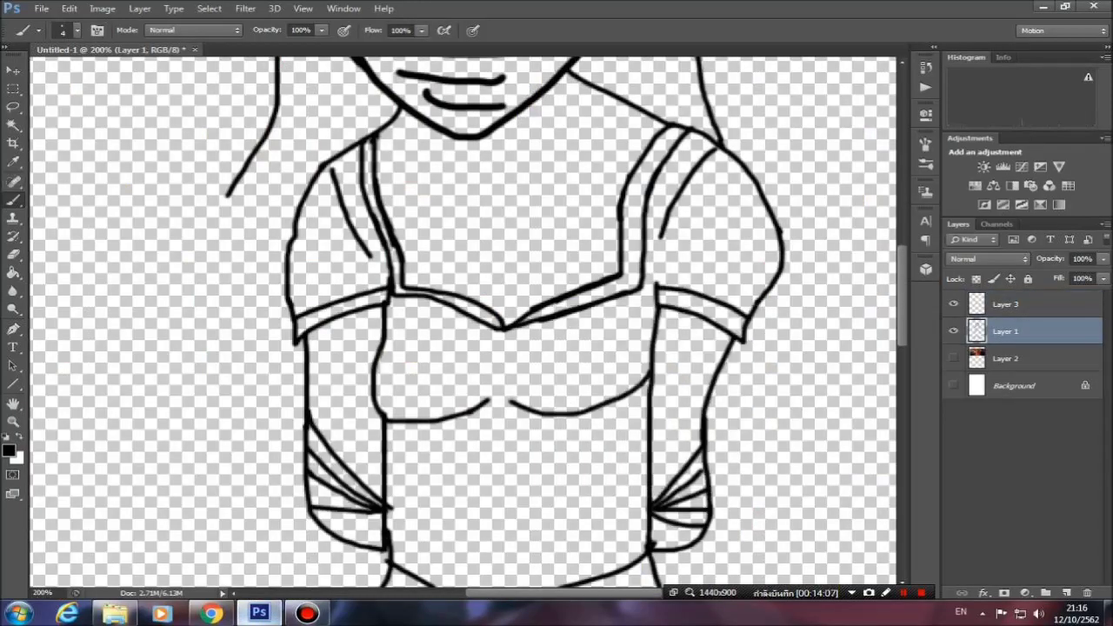
{"action": "scroll", "coordinate": [465, 322], "scroll_direction": "up", "scroll_amount": 5}
{"action": "left_click_drag", "start_coordinate": [437, 277], "coordinate": [426, 307]}
{"action": "scroll", "coordinate": [465, 321], "scroll_direction": "down", "scroll_amount": 2}
{"action": "scroll", "coordinate": [466, 321], "scroll_direction": "down", "scroll_amount": 2}
{"action": "scroll", "coordinate": [465, 321], "scroll_direction": "down", "scroll_amount": 5}
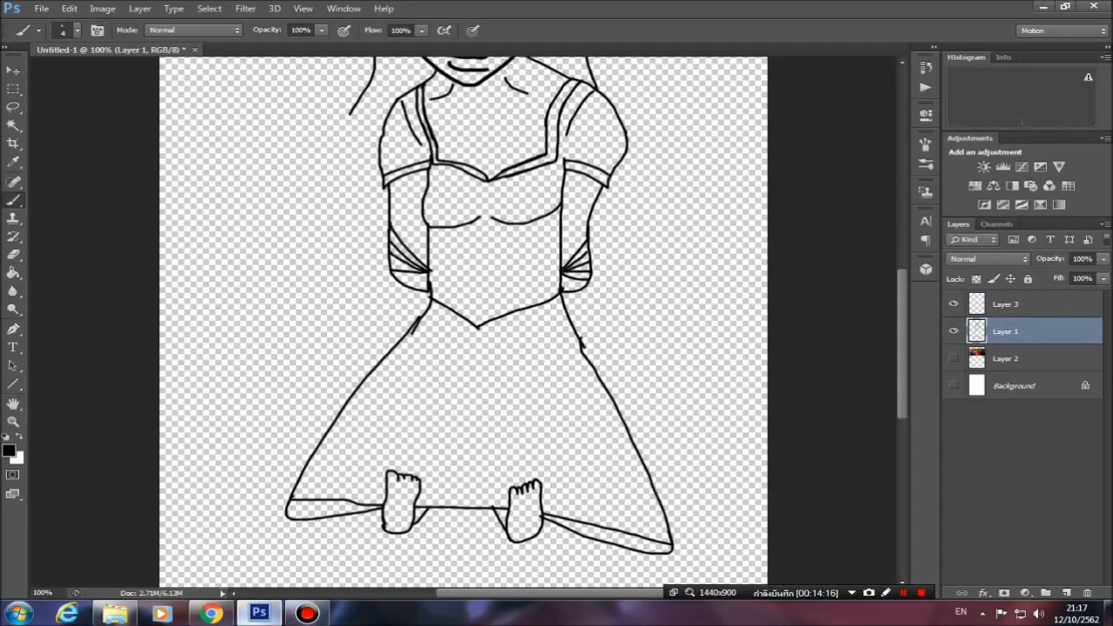
{"action": "left_click_drag", "start_coordinate": [614, 162], "coordinate": [737, 458]}
{"action": "left_click_drag", "start_coordinate": [351, 112], "coordinate": [301, 280]}
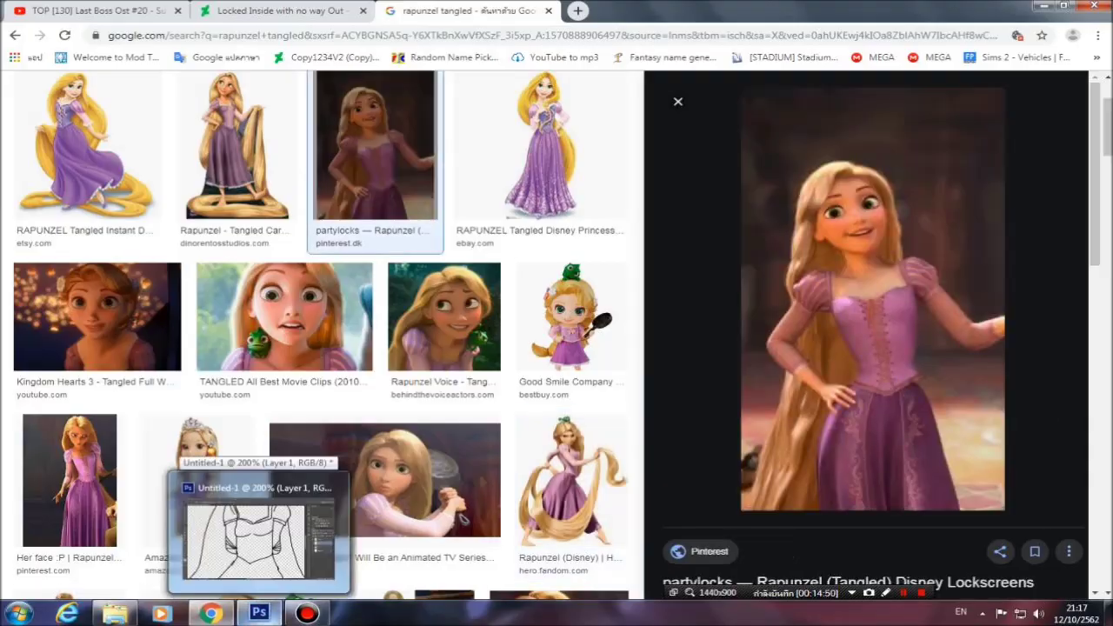
{"action": "left_click", "coordinate": [258, 530]}
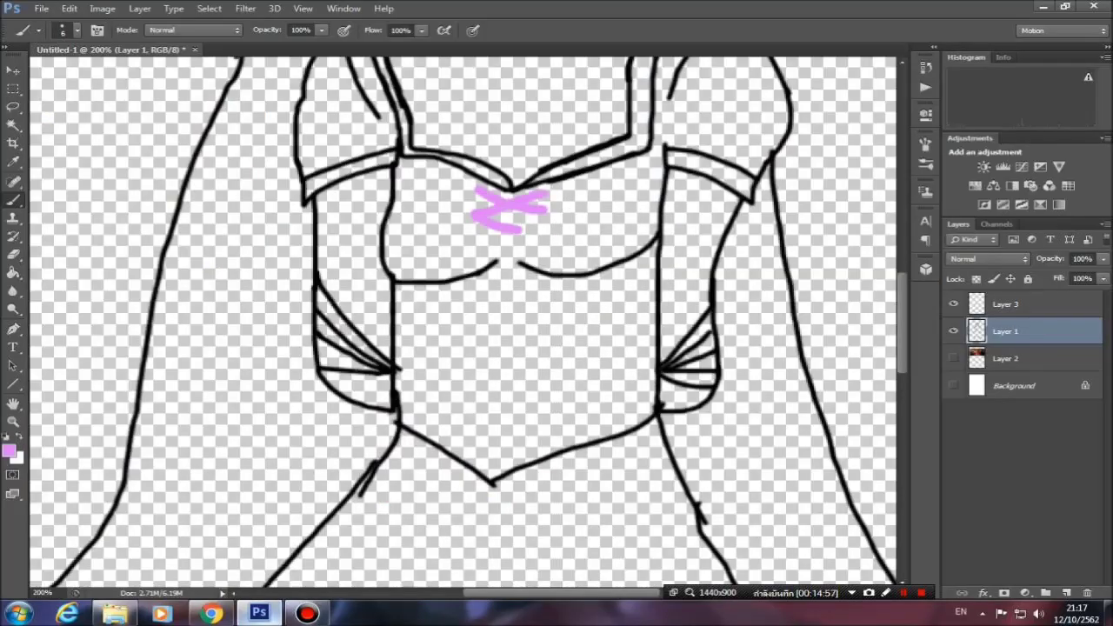
Extend the purple criss-cross lacing down to the waist.
{"action": "mouse_move", "coordinate": [522, 346]}
{"action": "left_mouse_down"}
{"action": "mouse_move", "coordinate": [487, 404]}
{"action": "mouse_move", "coordinate": [517, 446]}
{"action": "left_mouse_up"}
{"action": "scroll", "coordinate": [513, 321], "scroll_direction": "up", "scroll_amount": 3}
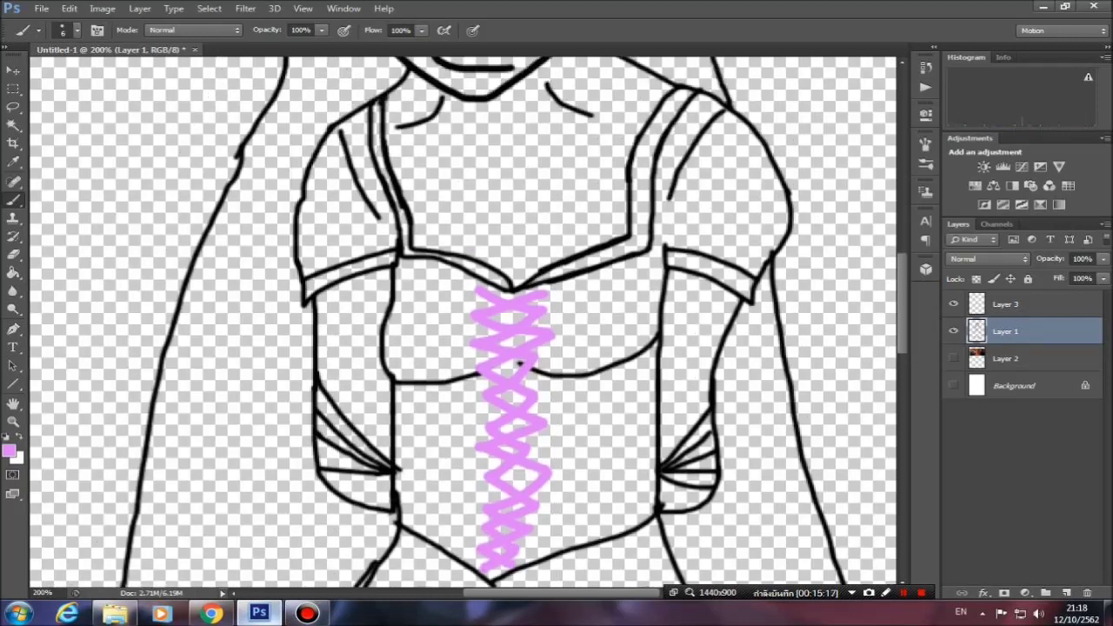
{"action": "scroll", "coordinate": [513, 322], "scroll_direction": "up", "scroll_amount": 1}
{"action": "key", "text": "ctrl+minus"}
{"action": "scroll", "coordinate": [462, 322], "scroll_direction": "down", "scroll_amount": 5}
{"action": "scroll", "coordinate": [463, 322], "scroll_direction": "up", "scroll_amount": 5}
Switch to a thin black size-3 brush and draw a fold line on the skirt.
{"action": "left_click", "coordinate": [9, 450]}
{"action": "left_click", "coordinate": [710, 147]}
{"action": "scroll", "coordinate": [463, 321], "scroll_direction": "down", "scroll_amount": 3}
{"action": "right_click", "coordinate": [470, 325]}
{"action": "left_click_drag", "start_coordinate": [461, 329], "coordinate": [383, 448]}
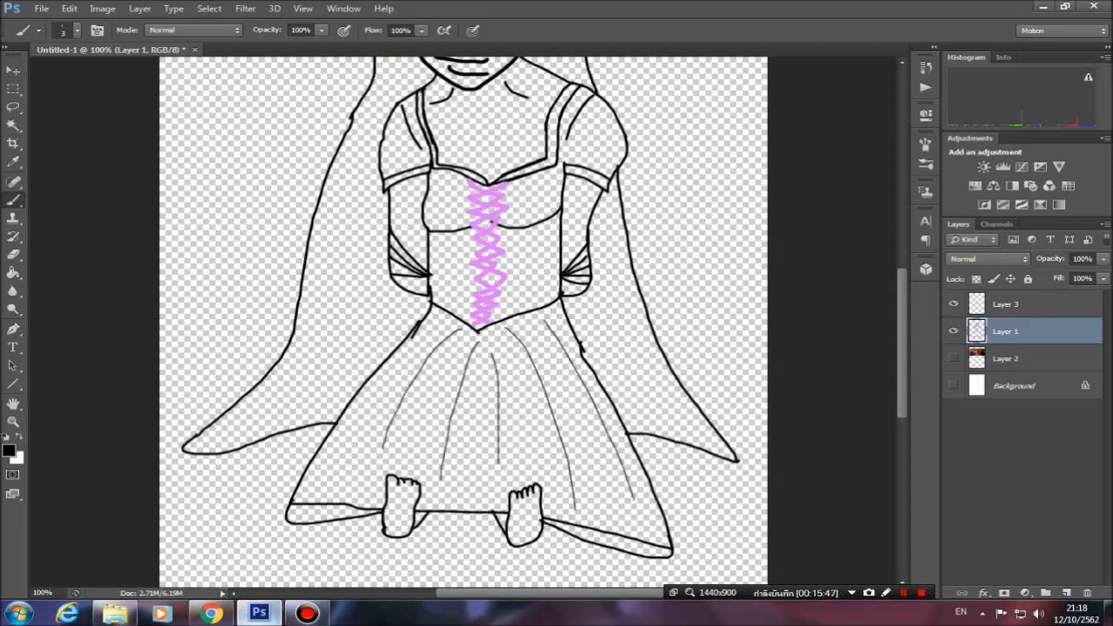
Add Layer 4, then show the reference photo layer at 70% opacity.
{"action": "scroll", "coordinate": [492, 224], "scroll_direction": "up", "scroll_amount": 5}
{"action": "left_click", "coordinate": [1067, 592]}
{"action": "key", "text": "ctrl+plus"}
{"action": "left_click", "coordinate": [953, 385]}
{"action": "left_click", "coordinate": [1005, 385]}
{"action": "left_click_drag", "start_coordinate": [1102, 259], "coordinate": [1083, 275]}
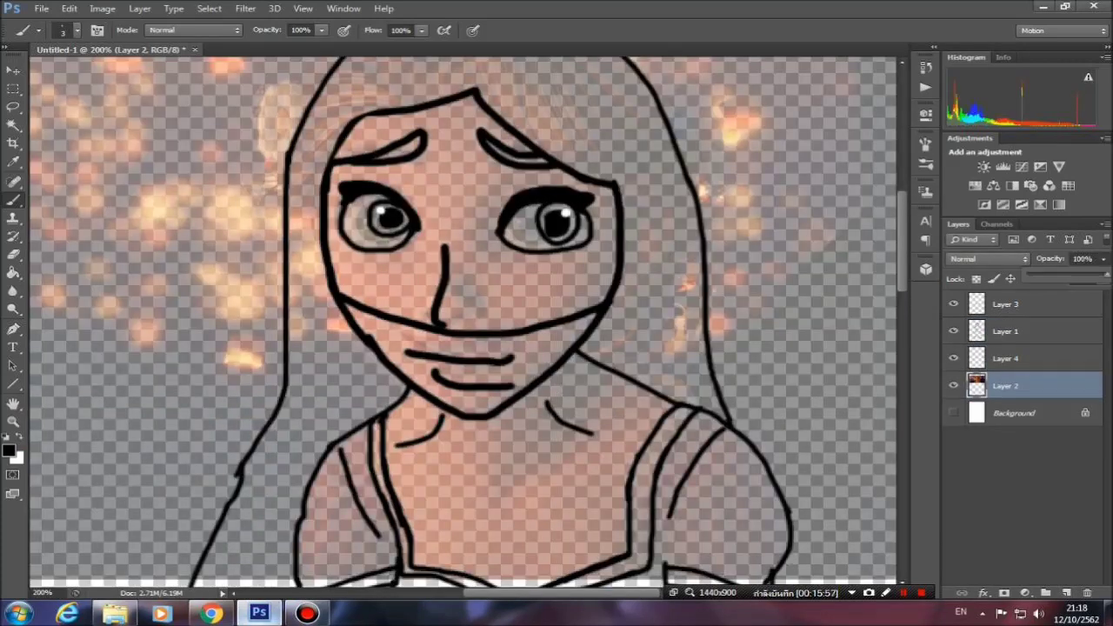
Sample the skin tone from the reference face and hide the reference photo.
{"action": "key", "text": "i"}
{"action": "key", "text": "0"}
{"action": "left_click", "coordinate": [469, 287]}
{"action": "left_click", "coordinate": [953, 385]}
{"action": "left_click", "coordinate": [9, 450]}
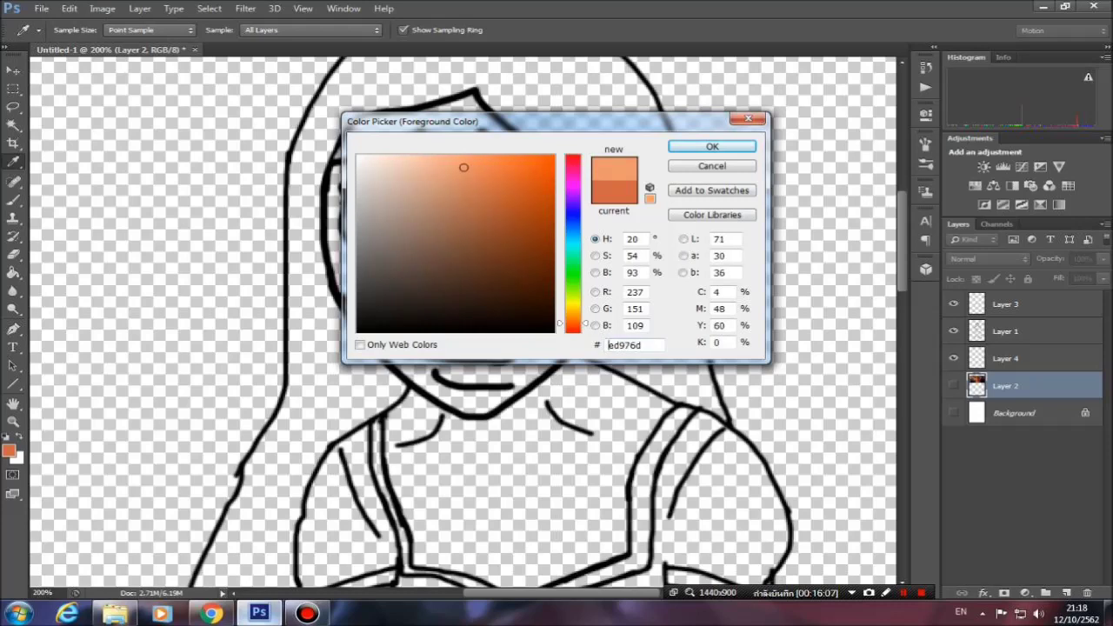
{"action": "key", "text": "Return"}
{"action": "key", "text": "b"}
{"action": "left_click", "coordinate": [1005, 358]}
Paint the skin tone across the face on Layer 4 with a 45 px brush.
{"action": "right_click", "coordinate": [492, 265]}
{"action": "left_click_drag", "start_coordinate": [435, 121], "coordinate": [444, 244]}
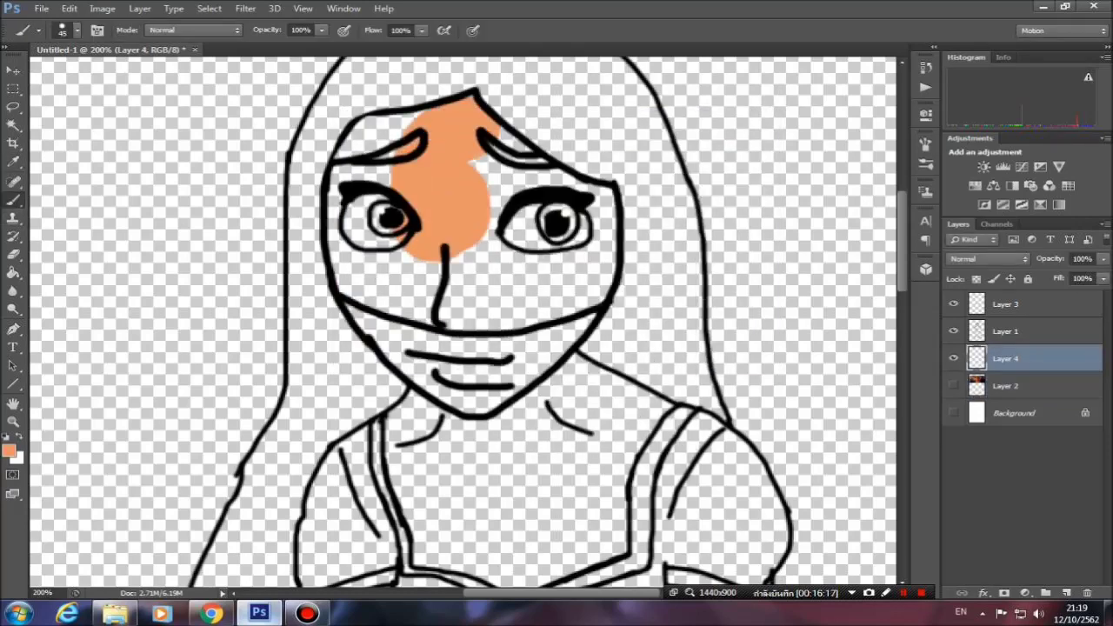
{"action": "mouse_move", "coordinate": [356, 122]}
{"action": "left_mouse_down"}
{"action": "mouse_move", "coordinate": [365, 243]}
{"action": "mouse_move", "coordinate": [522, 174]}
{"action": "left_mouse_up"}
{"action": "left_click_drag", "start_coordinate": [609, 243], "coordinate": [374, 313]}
{"action": "left_click_drag", "start_coordinate": [487, 226], "coordinate": [600, 321]}
Erase stray skin paint and compare the result with the reference photo.
{"action": "key", "text": "e"}
{"action": "scroll", "coordinate": [461, 322], "scroll_direction": "up", "scroll_amount": 2}
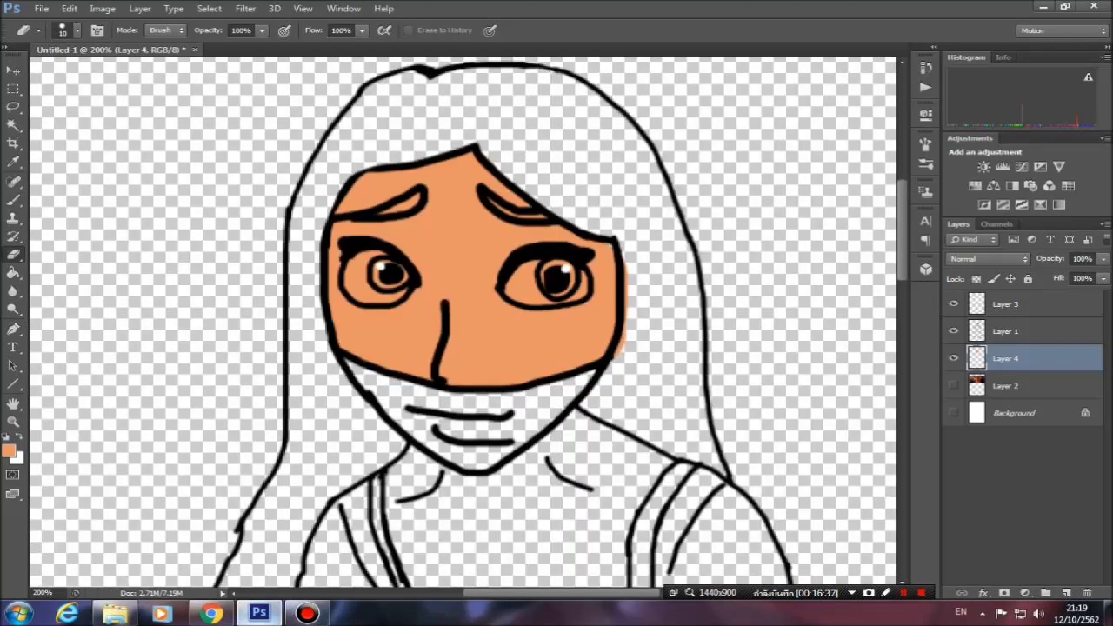
{"action": "key", "text": "b"}
{"action": "right_click", "coordinate": [586, 322]}
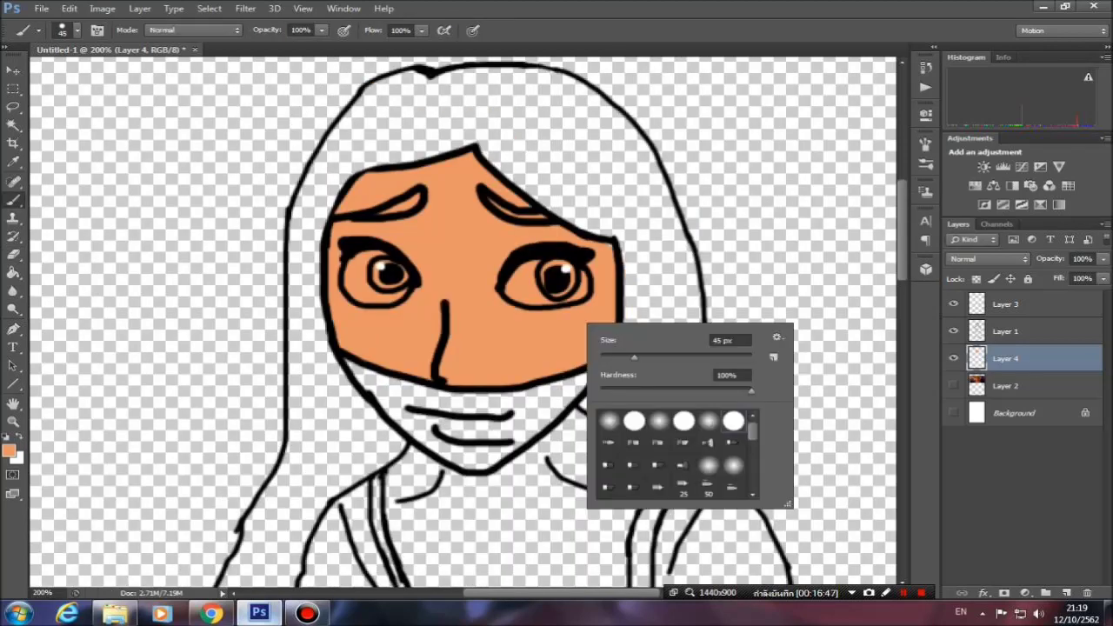
{"action": "key", "text": "Escape"}
{"action": "scroll", "coordinate": [586, 323], "scroll_direction": "up", "scroll_amount": 2}
{"action": "left_click", "coordinate": [953, 385]}
Paint the left eyebrow yellow-orange with a size 6 brush.
{"action": "left_click", "coordinate": [9, 449]}
{"action": "left_click", "coordinate": [516, 165]}
{"action": "left_click", "coordinate": [713, 117]}
{"action": "right_click", "coordinate": [422, 239]}
{"action": "key", "text": "Return"}
{"action": "left_click_drag", "start_coordinate": [383, 257], "coordinate": [424, 242]}
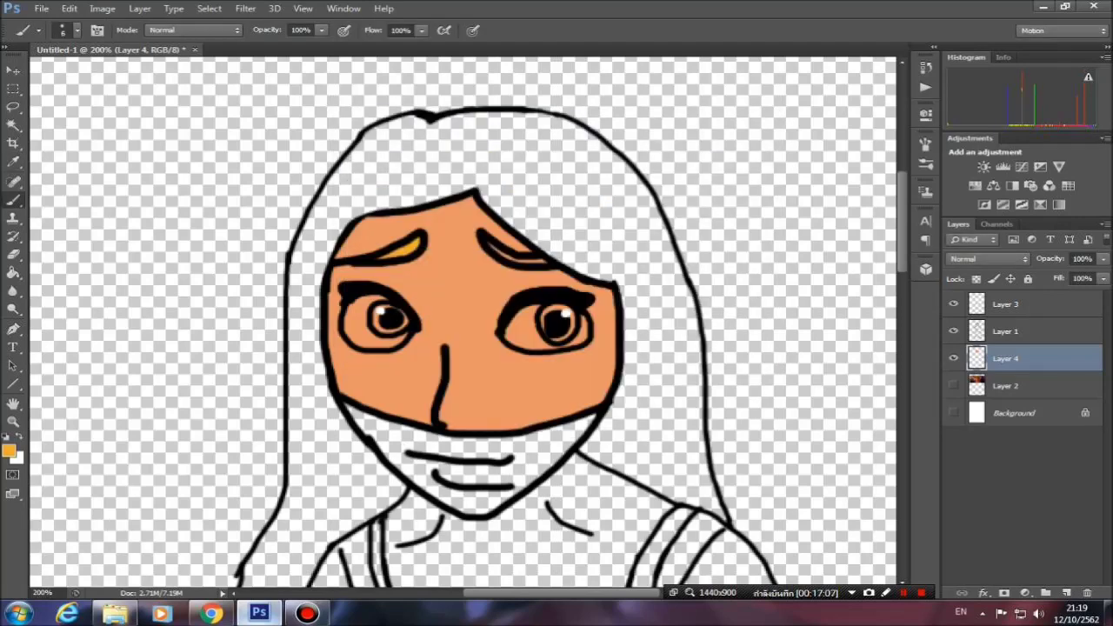
Zoom to 300%, hiding the skin layer and showing the reference to check eye colour.
{"action": "key", "text": "ctrl+plus"}
{"action": "left_click", "coordinate": [953, 358]}
{"action": "left_click", "coordinate": [953, 385]}
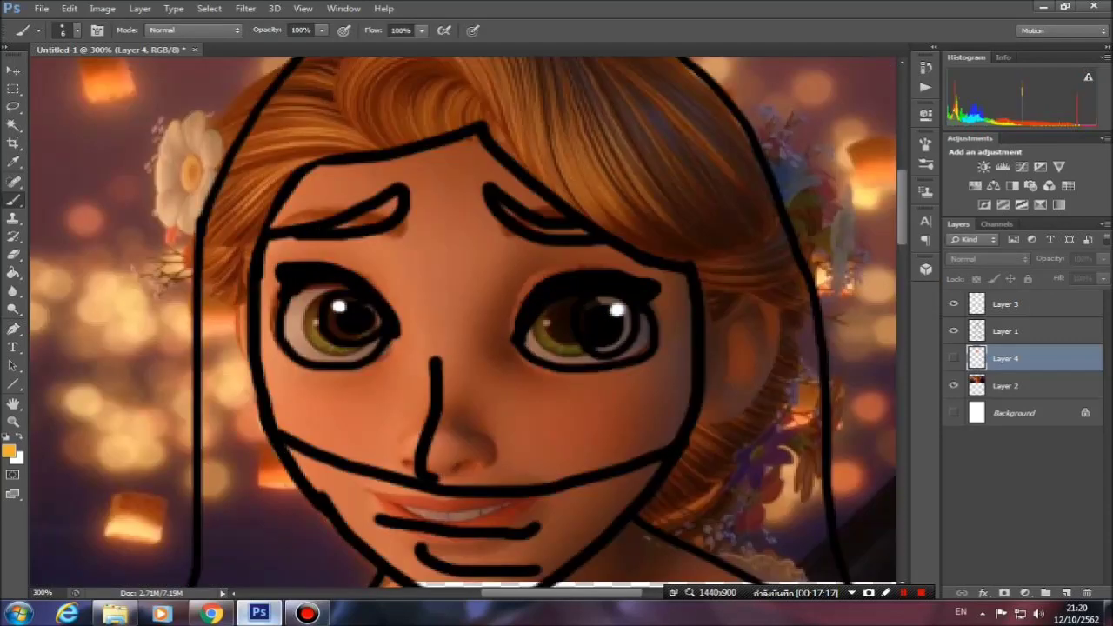
Pick green for the irises and set the brush size.
{"action": "left_click", "coordinate": [9, 450]}
{"action": "key", "text": "Return"}
{"action": "left_click", "coordinate": [953, 358]}
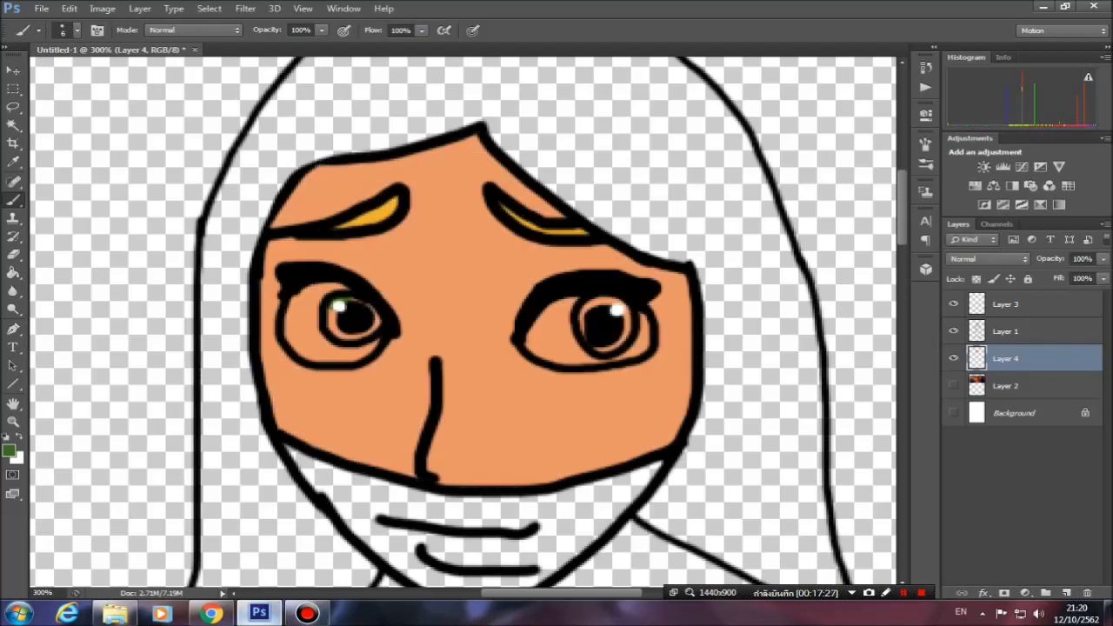
{"action": "right_click", "coordinate": [592, 312]}
{"action": "key", "text": "Escape"}
{"action": "key", "text": "i"}
Choose light blue, then erase small spots on the line-art layer with a small eraser.
{"action": "left_click", "coordinate": [9, 450]}
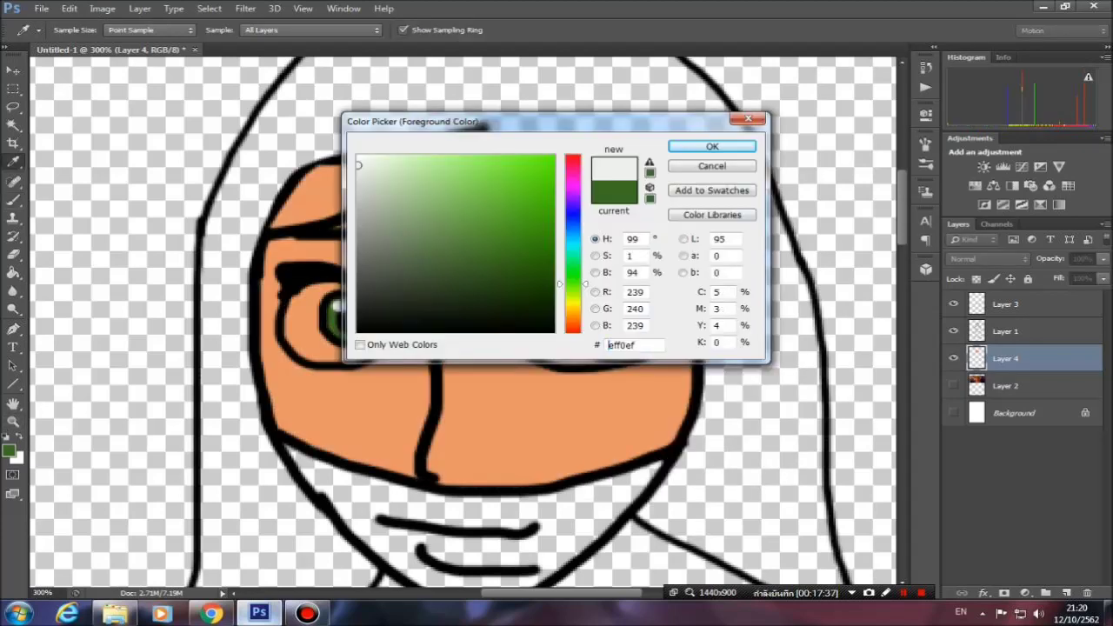
{"action": "key", "text": "Return"}
{"action": "key", "text": "b"}
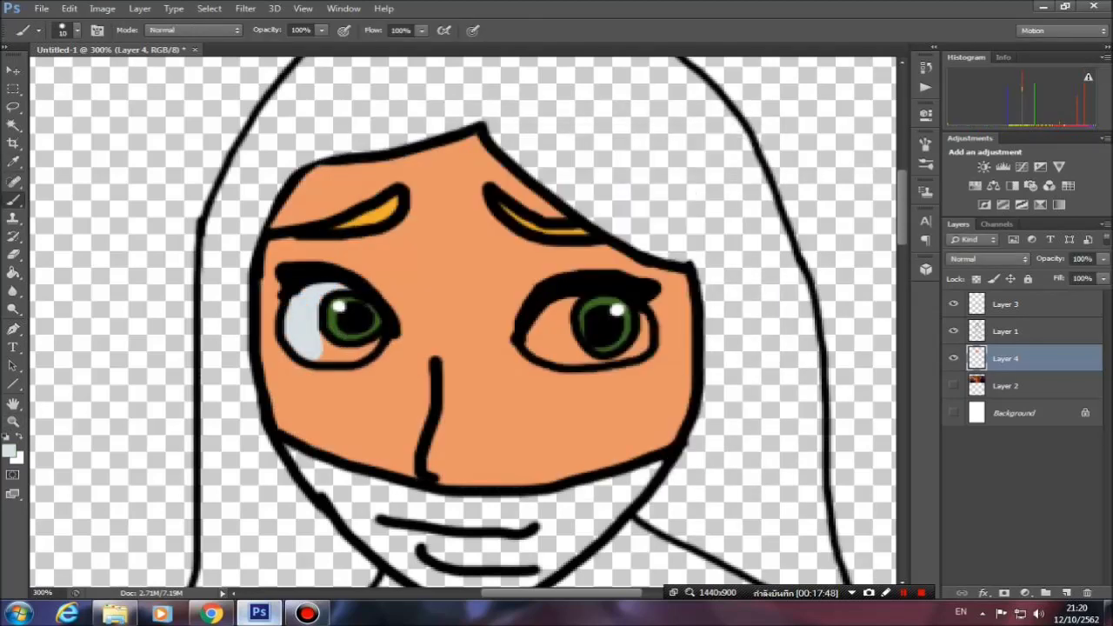
{"action": "left_click", "coordinate": [1006, 332]}
{"action": "key", "text": "e"}
{"action": "right_click", "coordinate": [376, 306]}
{"action": "key", "text": "Escape"}
Make the brush smaller and set black as the paint colour.
{"action": "key", "text": "b"}
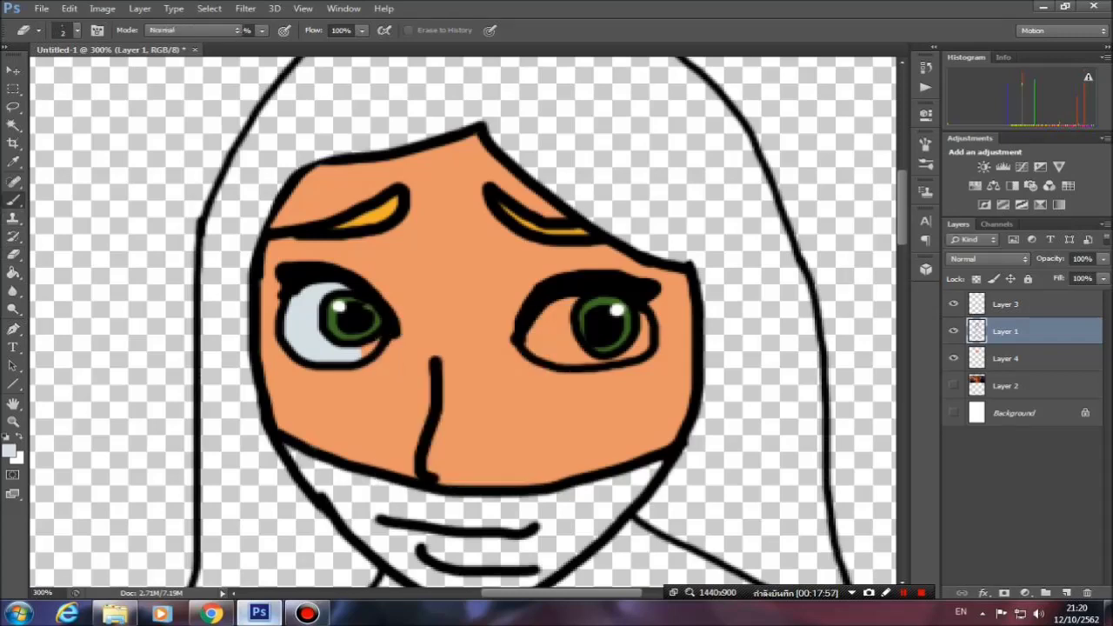
{"action": "key", "text": "alt+["}
{"action": "right_click", "coordinate": [354, 352]}
{"action": "key", "text": "Return"}
{"action": "left_click", "coordinate": [10, 449]}
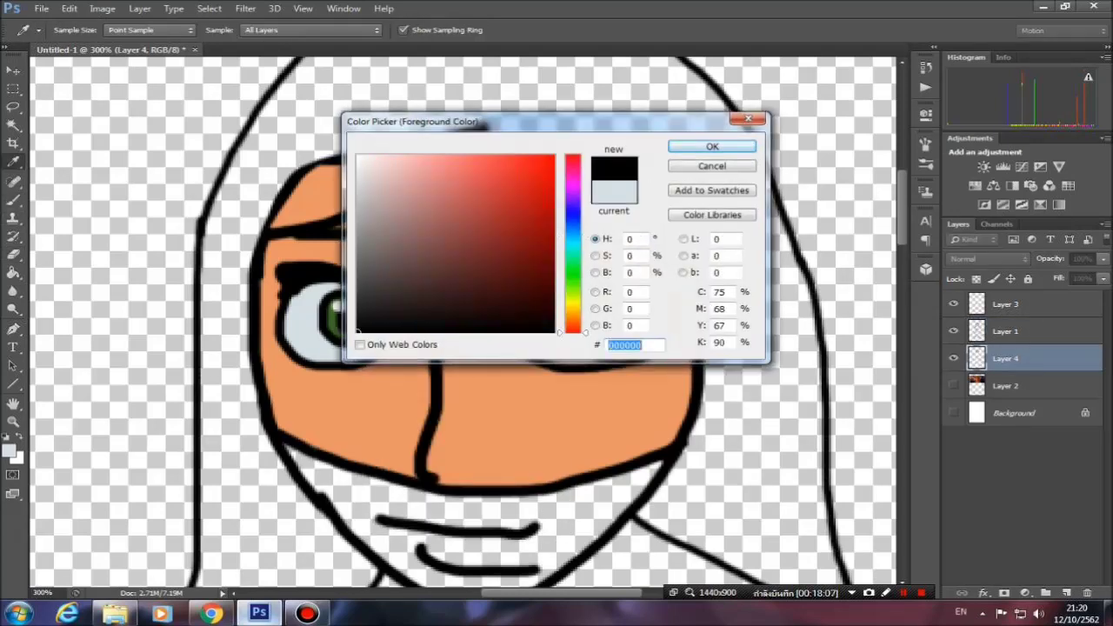
{"action": "key", "text": "Return"}
{"action": "left_click", "coordinate": [1005, 331]}
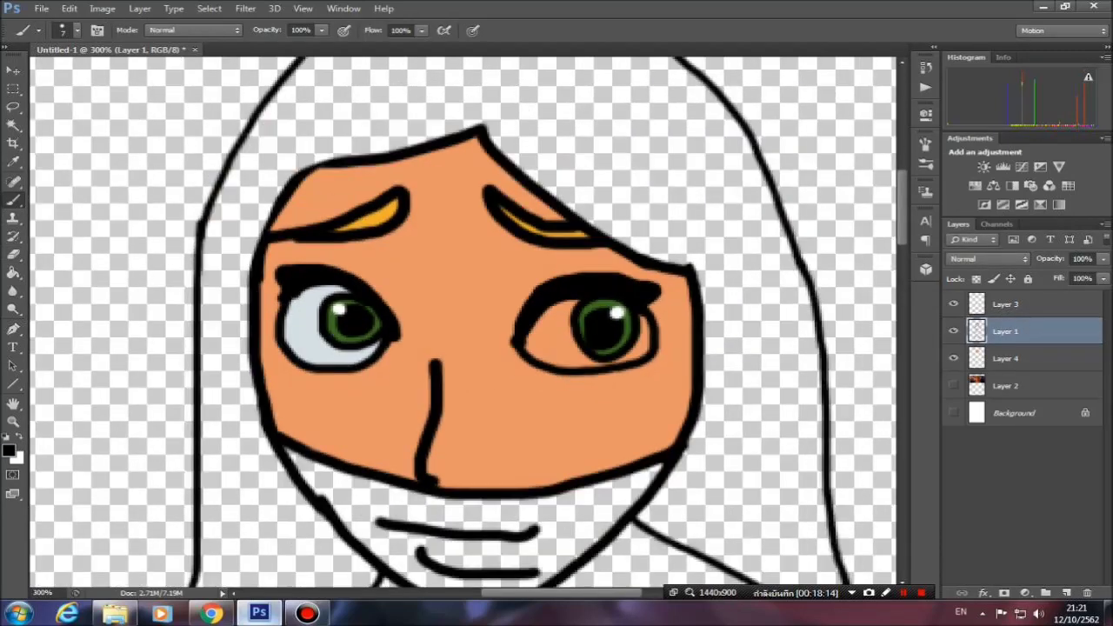
On the skin colour layer, dab pale blue into the right eye white.
{"action": "scroll", "coordinate": [461, 321], "scroll_direction": "down", "scroll_amount": 3}
{"action": "left_click", "coordinate": [10, 450]}
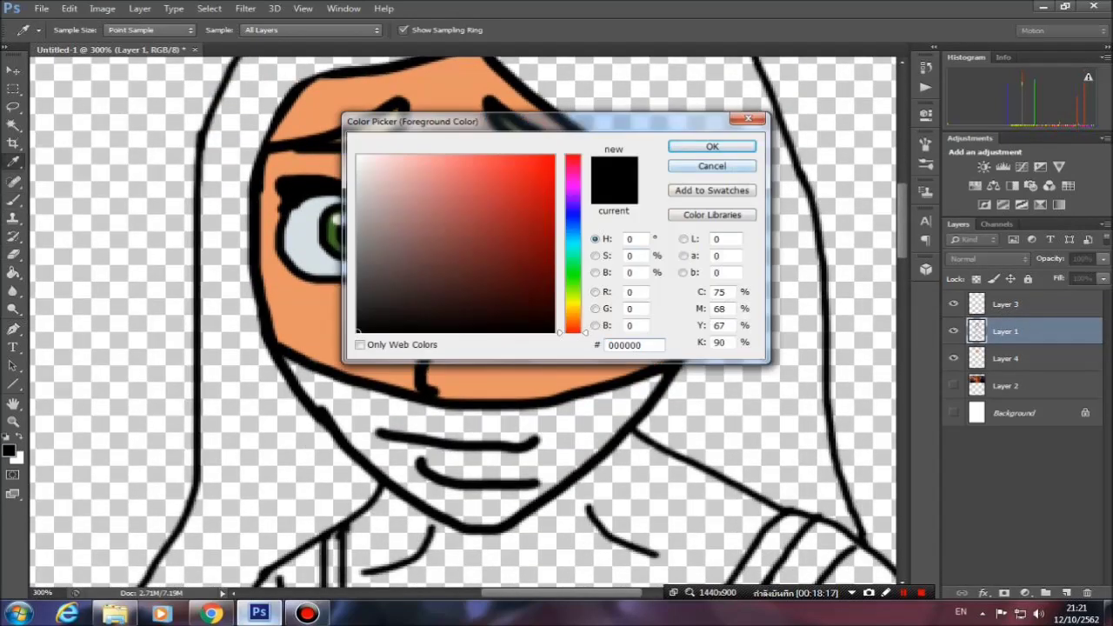
{"action": "key", "text": "Return"}
{"action": "left_click", "coordinate": [1005, 358]}
{"action": "left_click_drag", "start_coordinate": [528, 258], "coordinate": [574, 214]}
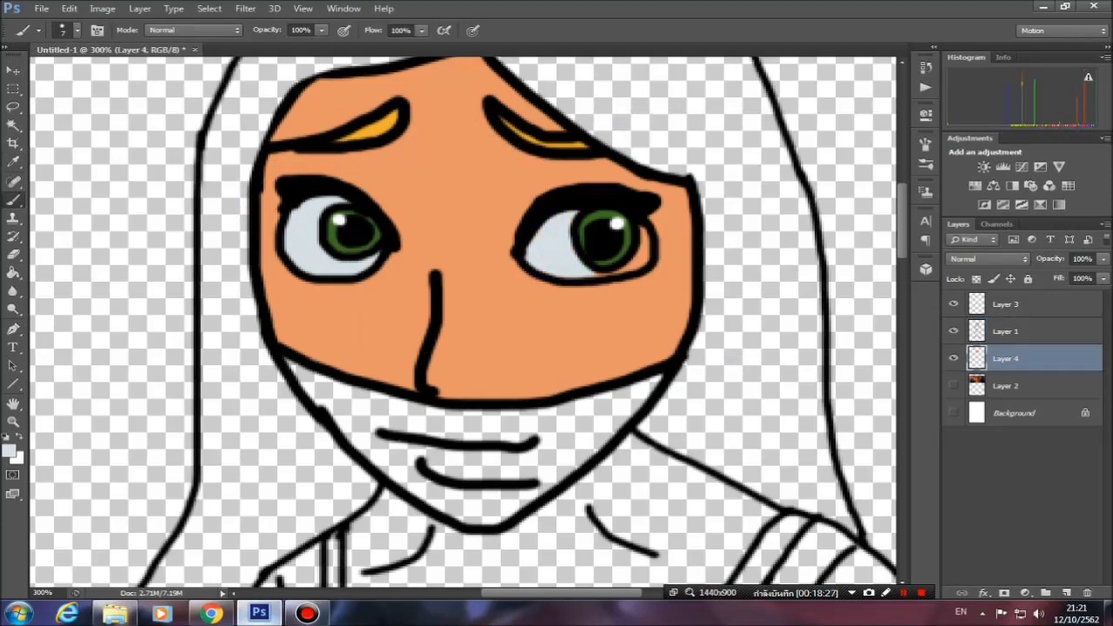
{"action": "scroll", "coordinate": [460, 322], "scroll_direction": "up", "scroll_amount": 2}
Fill the cloth gag below the face with pale blue.
{"action": "left_click", "coordinate": [10, 450]}
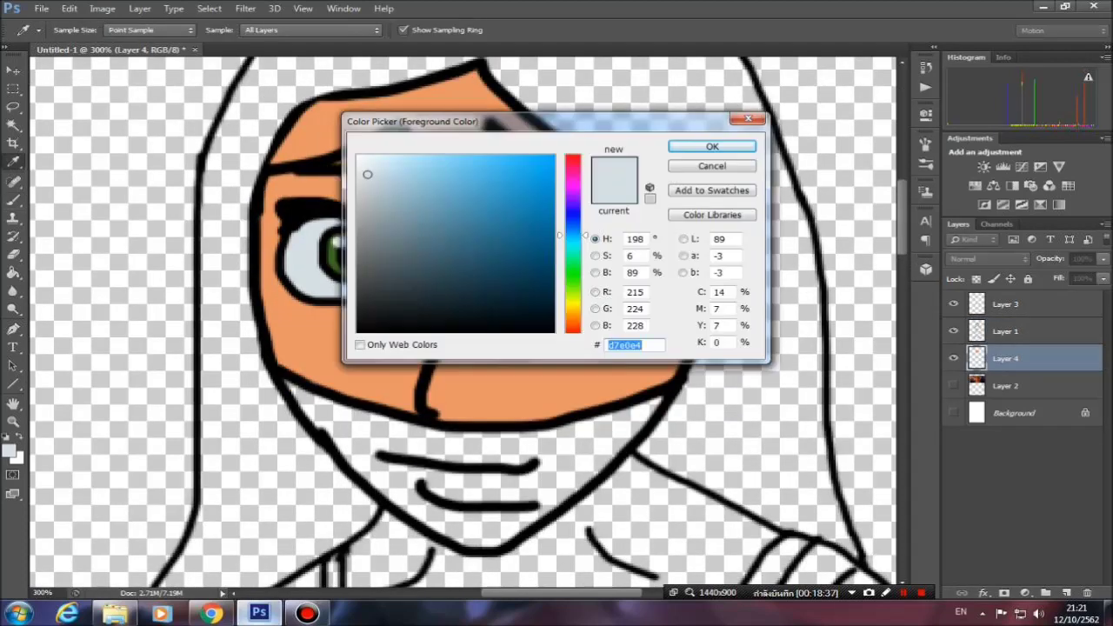
{"action": "key", "text": "Return"}
{"action": "scroll", "coordinate": [461, 322], "scroll_direction": "down", "scroll_amount": 3}
{"action": "mouse_move", "coordinate": [314, 352]}
{"action": "left_mouse_down"}
{"action": "mouse_move", "coordinate": [487, 383]}
{"action": "mouse_move", "coordinate": [661, 348]}
{"action": "left_mouse_up"}
{"action": "left_click_drag", "start_coordinate": [556, 426], "coordinate": [365, 391]}
{"action": "scroll", "coordinate": [460, 321], "scroll_direction": "down", "scroll_amount": 3}
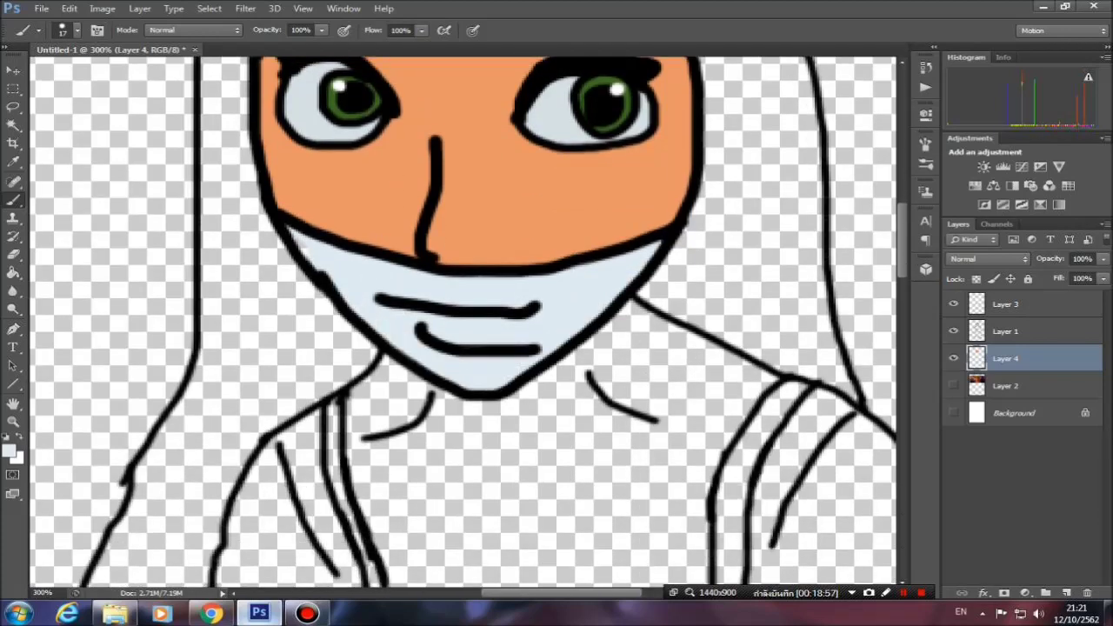
{"action": "scroll", "coordinate": [461, 322], "scroll_direction": "up", "scroll_amount": 6}
{"action": "scroll", "coordinate": [374, 261], "scroll_direction": "down", "scroll_amount": 3}
Sample the eyebrow orange and add a new layer for the hair, zoomed to 200%.
{"action": "left_click", "coordinate": [372, 137], "text": "alt"}
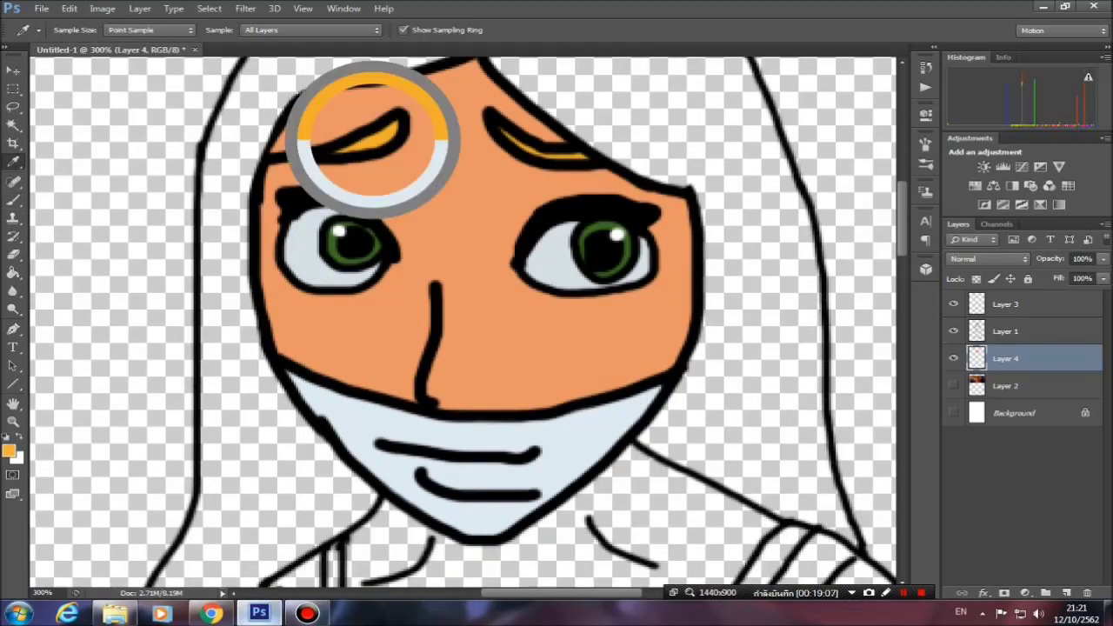
{"action": "left_click", "coordinate": [1066, 594], "text": "ctrl"}
{"action": "key", "text": "ctrl+minus"}
Paint orange hair across the top of the head and down the left side at brush size 27.
{"action": "mouse_move", "coordinate": [383, 195]}
{"action": "left_mouse_down"}
{"action": "mouse_move", "coordinate": [404, 184]}
{"action": "mouse_move", "coordinate": [539, 205]}
{"action": "mouse_move", "coordinate": [587, 143]}
{"action": "mouse_move", "coordinate": [648, 261]}
{"action": "mouse_move", "coordinate": [627, 435]}
{"action": "mouse_move", "coordinate": [687, 417]}
{"action": "mouse_move", "coordinate": [652, 187]}
{"action": "left_mouse_up"}
{"action": "left_click_drag", "start_coordinate": [374, 174], "coordinate": [409, 118]}
{"action": "right_click", "coordinate": [391, 178]}
{"action": "left_click_drag", "start_coordinate": [487, 195], "coordinate": [452, 196]}
{"action": "left_click_drag", "start_coordinate": [348, 174], "coordinate": [318, 261]}
{"action": "scroll", "coordinate": [326, 218], "scroll_direction": "down", "scroll_amount": 3}
{"action": "left_click_drag", "start_coordinate": [313, 330], "coordinate": [348, 443]}
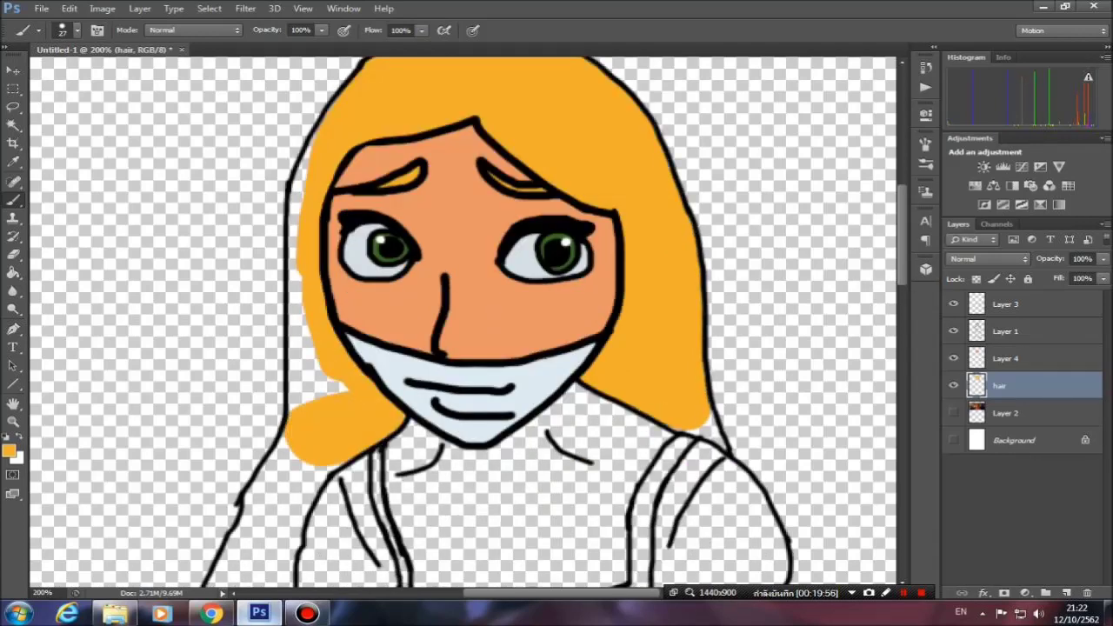
{"action": "scroll", "coordinate": [461, 322], "scroll_direction": "up", "scroll_amount": 2}
{"action": "scroll", "coordinate": [418, 187], "scroll_direction": "up", "scroll_amount": 1}
{"action": "scroll", "coordinate": [417, 187], "scroll_direction": "left", "scroll_amount": 5}
Paint orange along the left hair edge and further down the strand.
{"action": "mouse_move", "coordinate": [539, 513]}
{"action": "left_mouse_down"}
{"action": "mouse_move", "coordinate": [517, 304]}
{"action": "mouse_move", "coordinate": [470, 374]}
{"action": "left_mouse_up"}
{"action": "scroll", "coordinate": [504, 287], "scroll_direction": "down", "scroll_amount": 5}
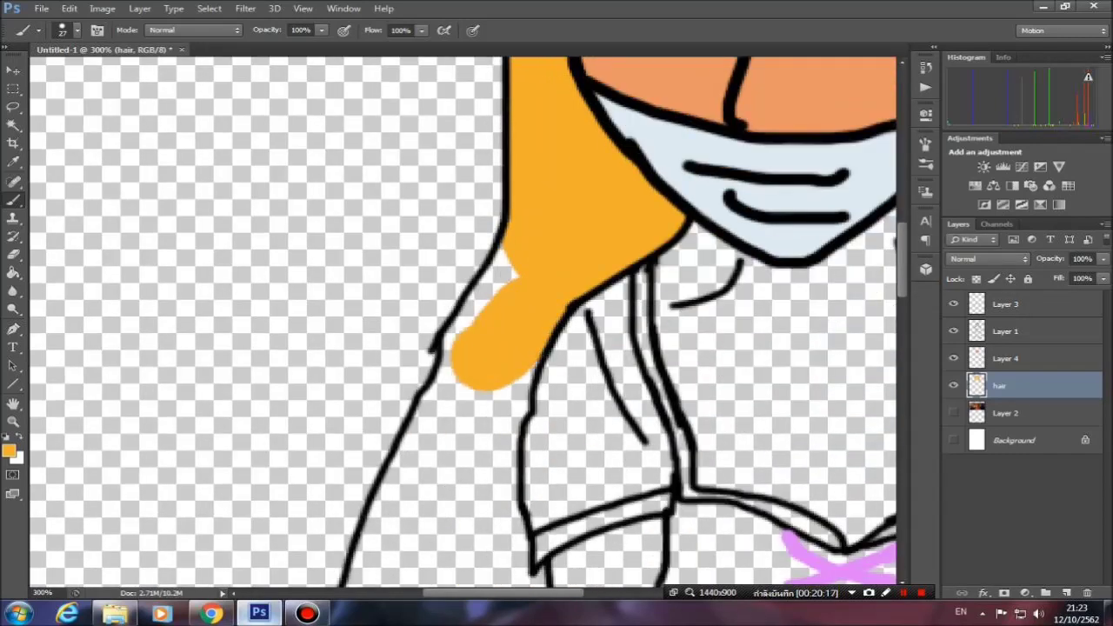
{"action": "scroll", "coordinate": [487, 365], "scroll_direction": "down", "scroll_amount": 3}
{"action": "mouse_move", "coordinate": [492, 187]}
{"action": "left_mouse_down"}
{"action": "mouse_move", "coordinate": [518, 404]}
{"action": "mouse_move", "coordinate": [660, 504]}
{"action": "left_mouse_up"}
{"action": "scroll", "coordinate": [504, 347], "scroll_direction": "down", "scroll_amount": 3}
{"action": "scroll", "coordinate": [505, 348], "scroll_direction": "down", "scroll_amount": 3}
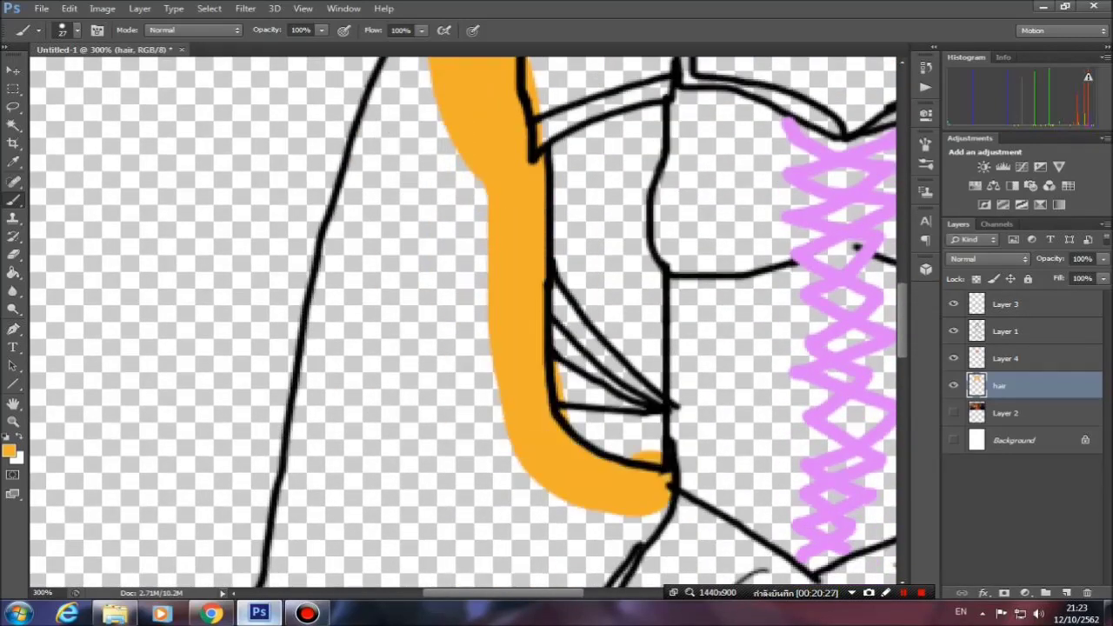
{"action": "scroll", "coordinate": [505, 348], "scroll_direction": "down", "scroll_amount": 5}
{"action": "left_click_drag", "start_coordinate": [661, 200], "coordinate": [592, 330]}
{"action": "mouse_move", "coordinate": [409, 382]}
{"action": "left_mouse_down"}
{"action": "mouse_move", "coordinate": [365, 435]}
{"action": "mouse_move", "coordinate": [565, 174]}
{"action": "left_mouse_up"}
{"action": "scroll", "coordinate": [522, 348], "scroll_direction": "left", "scroll_amount": 5}
{"action": "mouse_move", "coordinate": [348, 522]}
{"action": "left_mouse_down"}
{"action": "mouse_move", "coordinate": [569, 461]}
{"action": "mouse_move", "coordinate": [726, 374]}
{"action": "left_mouse_up"}
{"action": "scroll", "coordinate": [521, 392], "scroll_direction": "down", "scroll_amount": 3}
With a smaller brush, fill the hair strand and its pointed tip orange.
{"action": "right_click", "coordinate": [426, 415]}
{"action": "left_click_drag", "start_coordinate": [459, 447], "coordinate": [447, 447]}
{"action": "left_click_drag", "start_coordinate": [383, 409], "coordinate": [295, 448]}
{"action": "left_click_drag", "start_coordinate": [330, 392], "coordinate": [739, 226]}
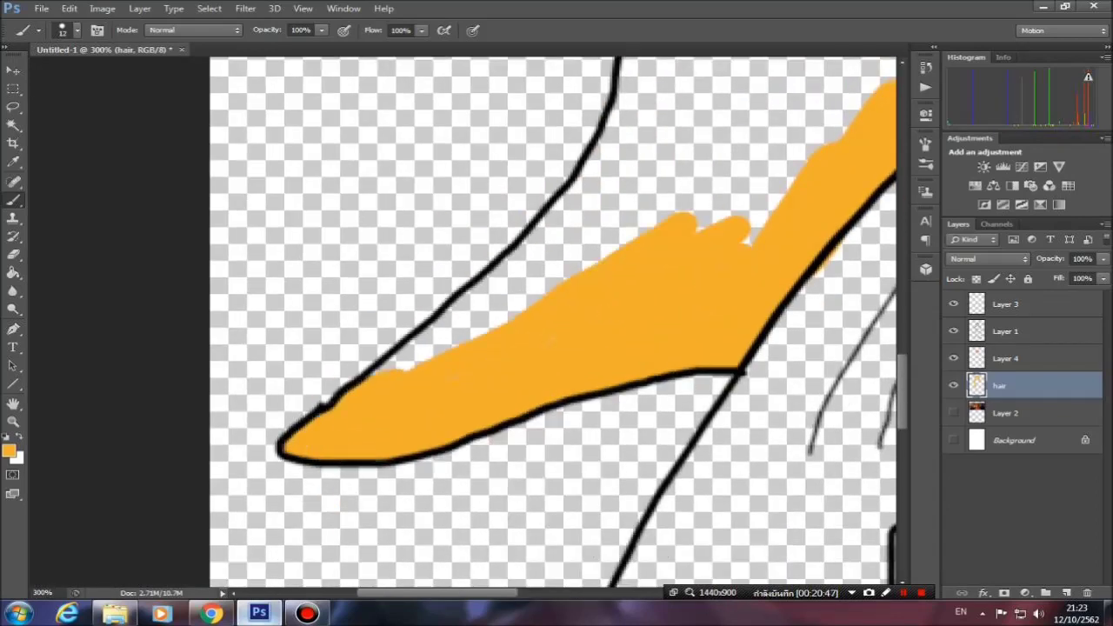
{"action": "left_click_drag", "start_coordinate": [487, 331], "coordinate": [782, 148]}
{"action": "left_click_drag", "start_coordinate": [400, 365], "coordinate": [583, 217]}
{"action": "scroll", "coordinate": [557, 322], "scroll_direction": "down", "scroll_amount": 5}
{"action": "scroll", "coordinate": [556, 322], "scroll_direction": "right", "scroll_amount": 5}
{"action": "left_click_drag", "start_coordinate": [521, 365], "coordinate": [739, 218]}
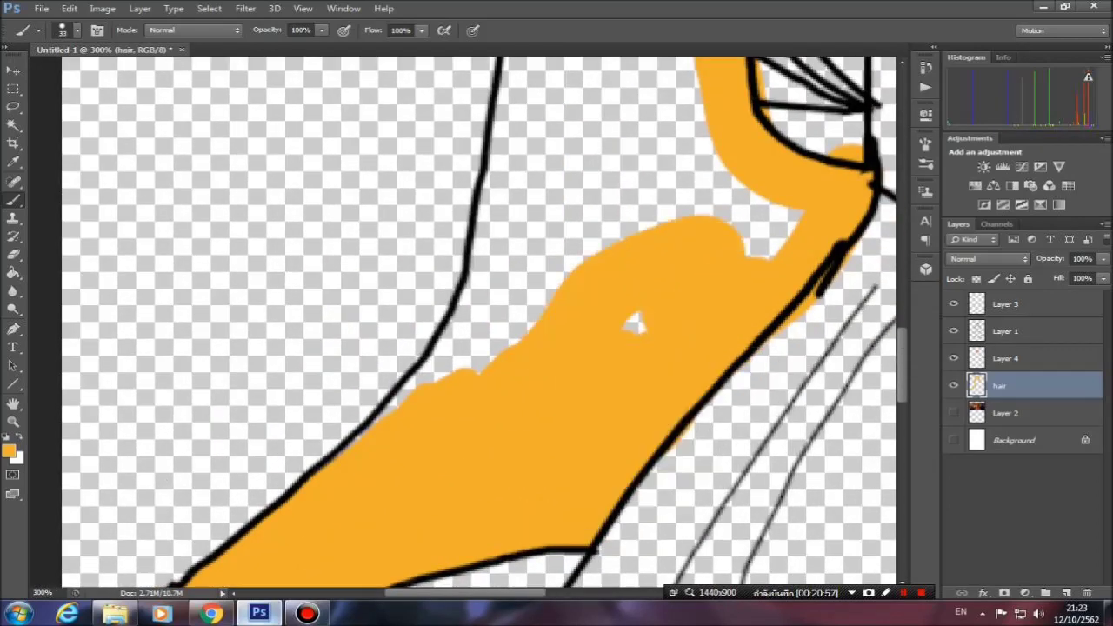
{"action": "mouse_move", "coordinate": [418, 392]}
{"action": "left_mouse_down"}
{"action": "mouse_move", "coordinate": [783, 191]}
{"action": "mouse_move", "coordinate": [592, 217]}
{"action": "left_mouse_up"}
Keep filling the hair strand orange between its outlines.
{"action": "scroll", "coordinate": [556, 322], "scroll_direction": "up", "scroll_amount": 2}
{"action": "left_click_drag", "start_coordinate": [608, 269], "coordinate": [678, 96]}
{"action": "scroll", "coordinate": [556, 321], "scroll_direction": "up", "scroll_amount": 3}
{"action": "left_click_drag", "start_coordinate": [522, 487], "coordinate": [487, 409]}
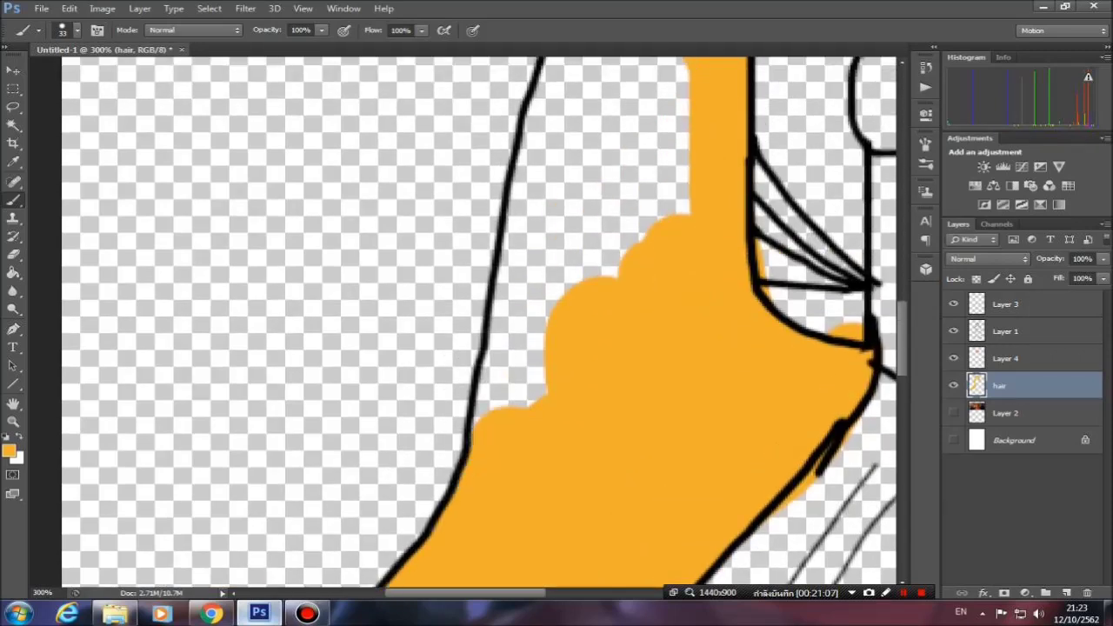
{"action": "scroll", "coordinate": [557, 322], "scroll_direction": "up", "scroll_amount": 2}
{"action": "left_click_drag", "start_coordinate": [487, 452], "coordinate": [617, 191]}
{"action": "scroll", "coordinate": [557, 322], "scroll_direction": "up", "scroll_amount": 3}
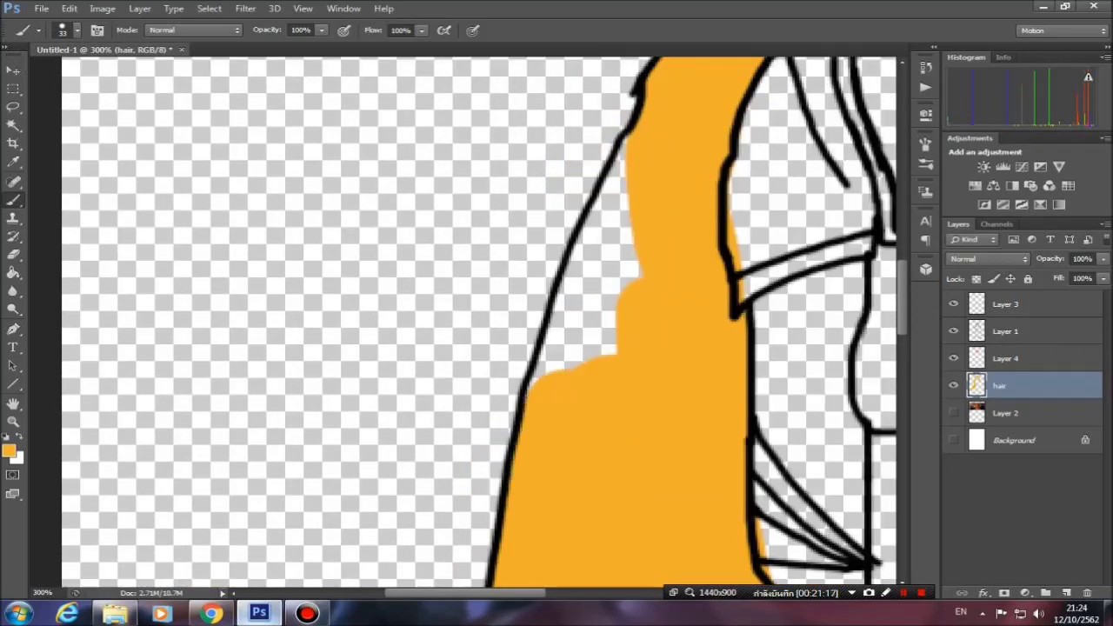
{"action": "left_click_drag", "start_coordinate": [513, 473], "coordinate": [639, 243]}
{"action": "scroll", "coordinate": [557, 322], "scroll_direction": "up", "scroll_amount": 2}
{"action": "left_click_drag", "start_coordinate": [618, 205], "coordinate": [560, 383]}
Touch up the hair edges, alternating eraser and brush, and review the whole figure.
{"action": "key", "text": "e"}
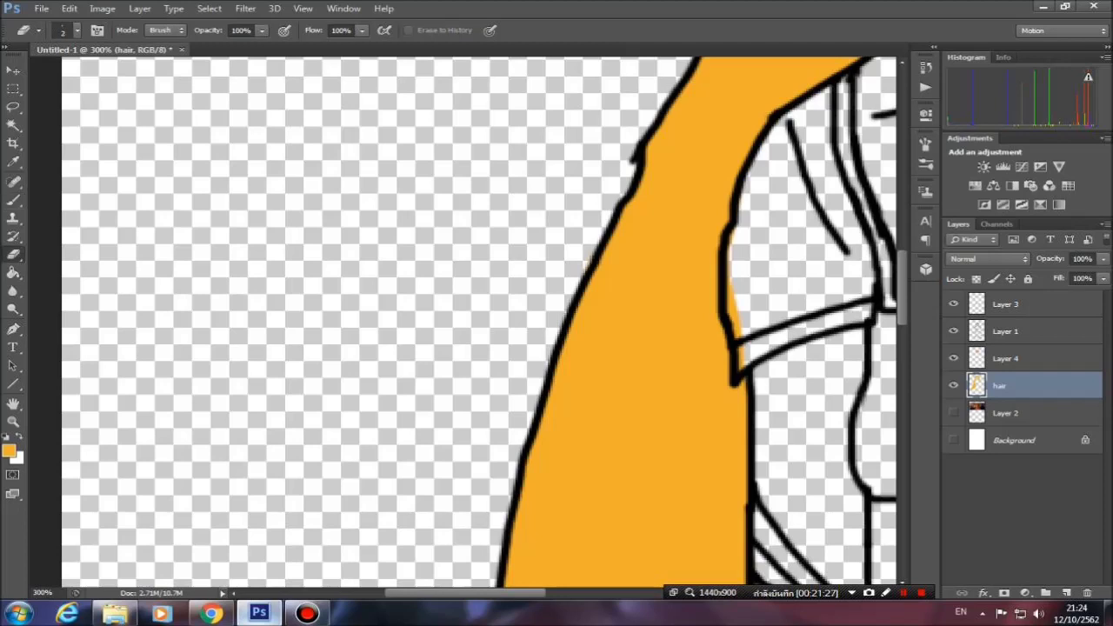
{"action": "right_click", "coordinate": [771, 334]}
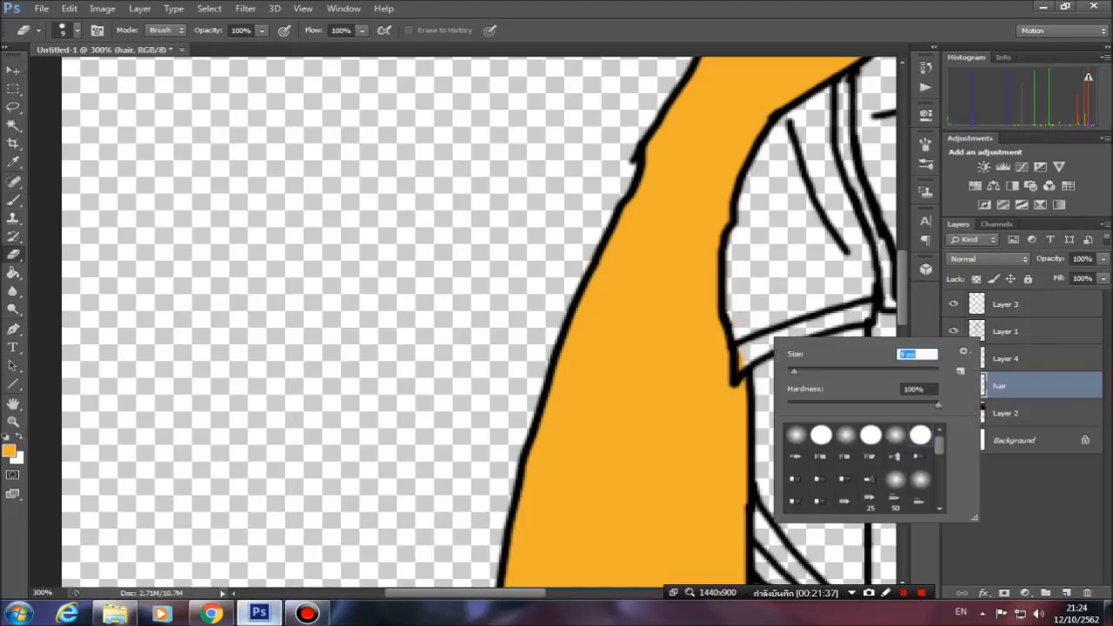
{"action": "key", "text": "b"}
{"action": "right_click", "coordinate": [746, 407]}
{"action": "scroll", "coordinate": [557, 322], "scroll_direction": "down", "scroll_amount": 3}
{"action": "key", "text": "e"}
{"action": "scroll", "coordinate": [479, 322], "scroll_direction": "right", "scroll_amount": 4}
{"action": "scroll", "coordinate": [478, 322], "scroll_direction": "down", "scroll_amount": 2}
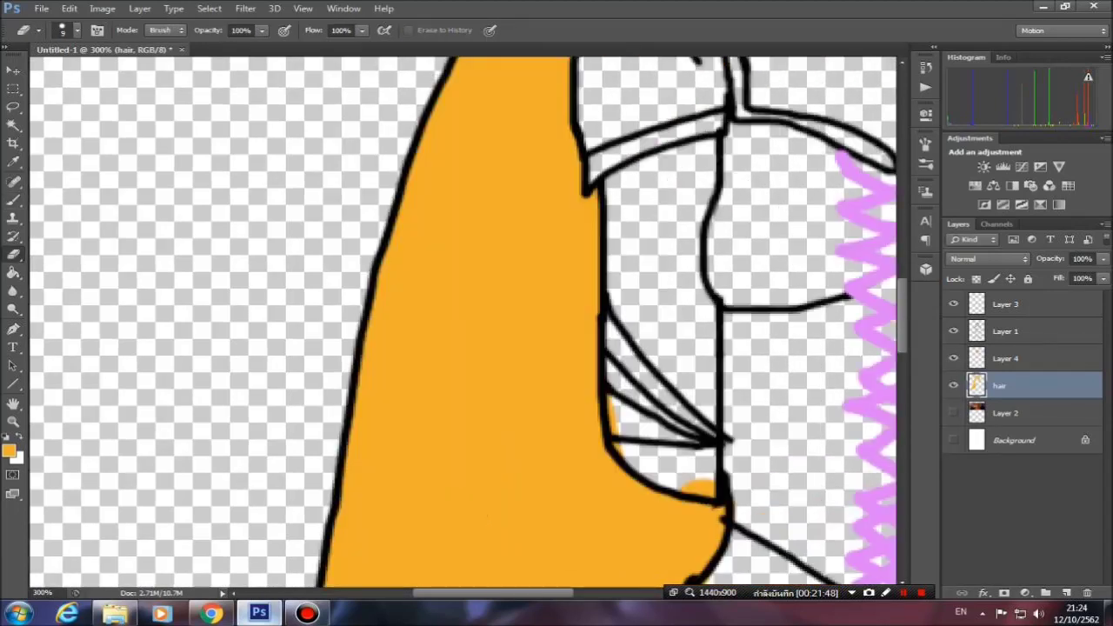
{"action": "scroll", "coordinate": [461, 322], "scroll_direction": "down", "scroll_amount": 3}
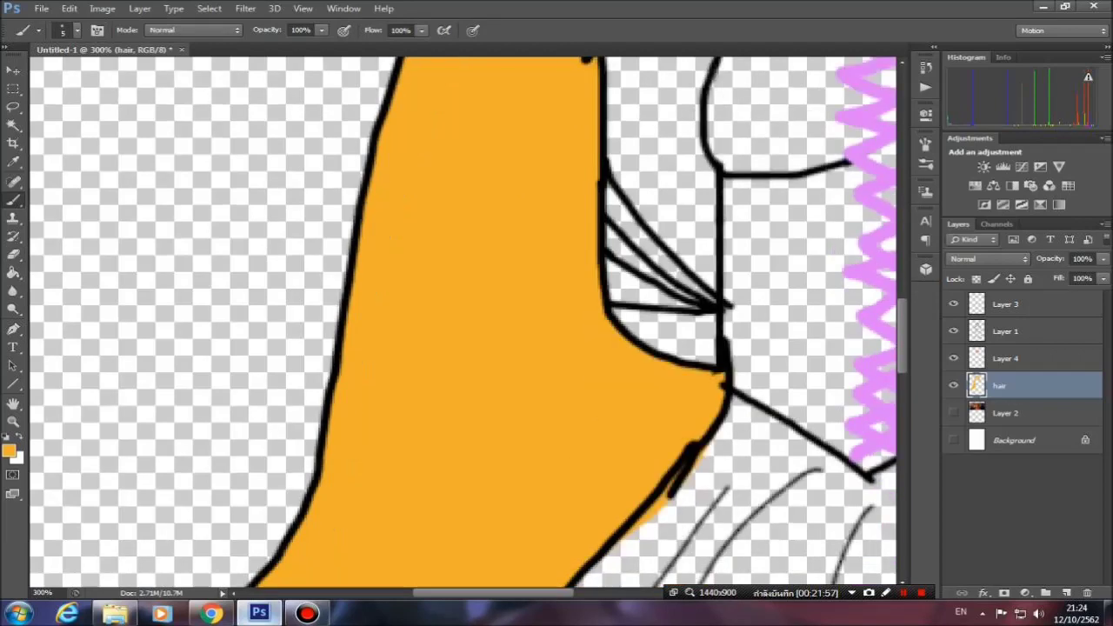
{"action": "scroll", "coordinate": [461, 322], "scroll_direction": "down", "scroll_amount": 4}
{"action": "scroll", "coordinate": [461, 321], "scroll_direction": "down", "scroll_amount": 2}
{"action": "scroll", "coordinate": [461, 322], "scroll_direction": "up", "scroll_amount": 2}
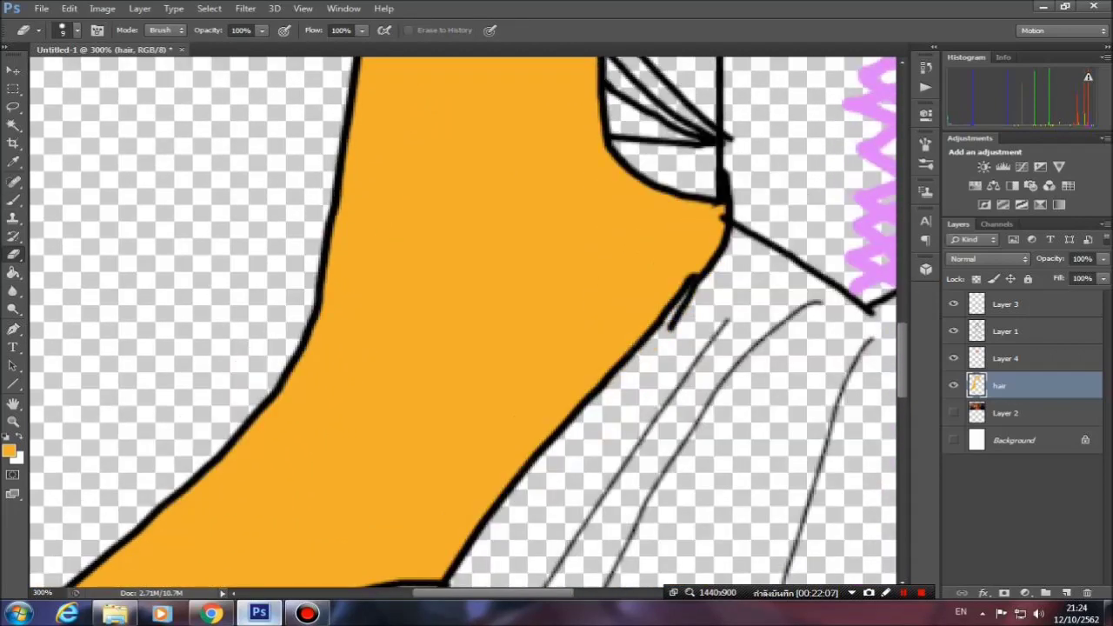
{"action": "key", "text": "b"}
{"action": "key", "text": "ctrl+minus"}
{"action": "key", "text": "ctrl+minus"}
{"action": "scroll", "coordinate": [461, 322], "scroll_direction": "up", "scroll_amount": 3}
{"action": "key", "text": "ctrl+plus"}
{"action": "key", "text": "ctrl+plus"}
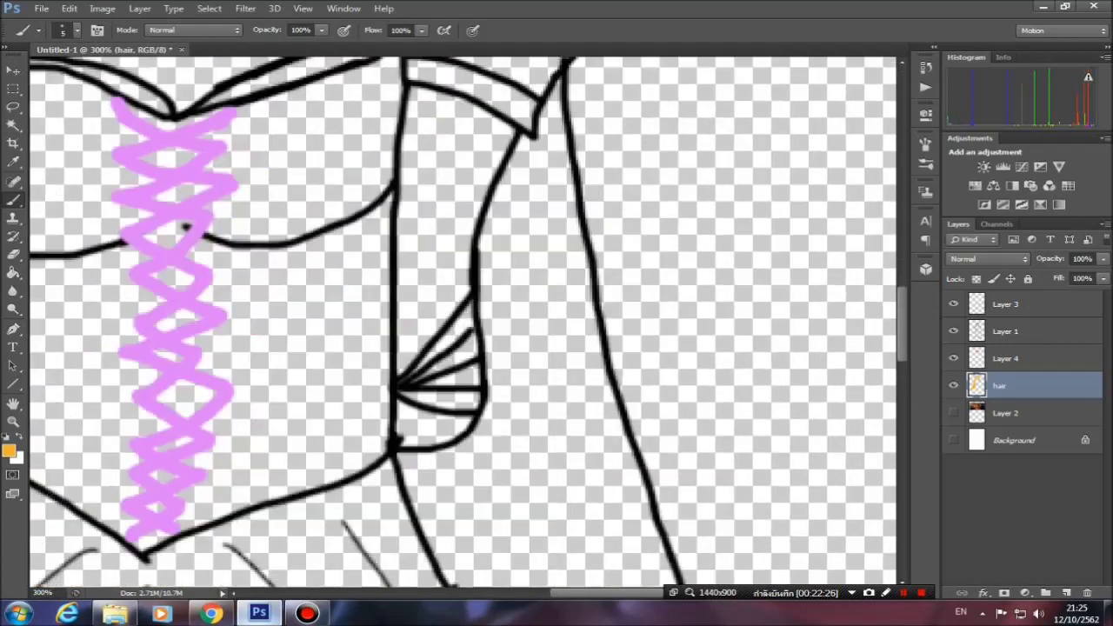
Paint orange hair from the top of the shoulder downward, with eraser touch-ups.
{"action": "left_click_drag", "start_coordinate": [534, 195], "coordinate": [556, 143]}
{"action": "key", "text": "e"}
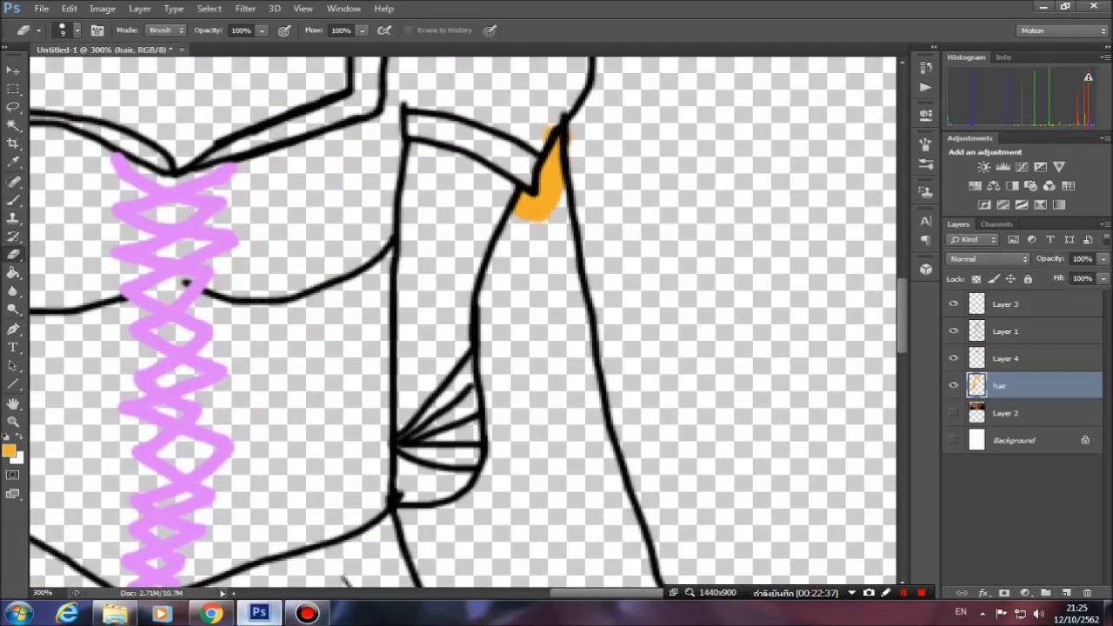
{"action": "key", "text": "b"}
{"action": "left_click_drag", "start_coordinate": [535, 205], "coordinate": [487, 426]}
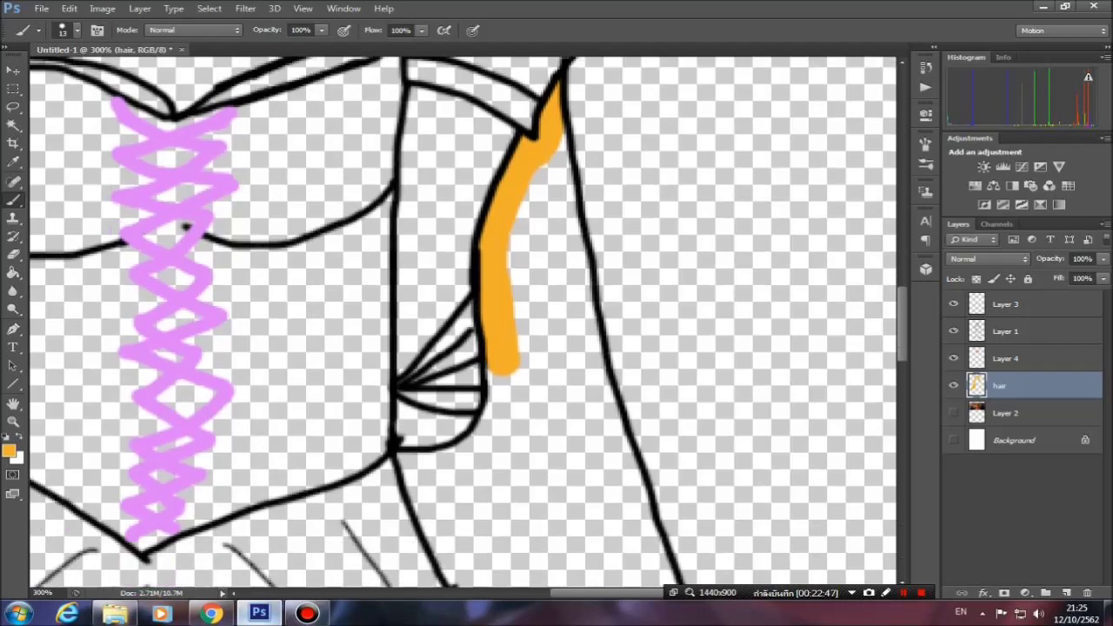
{"action": "scroll", "coordinate": [487, 426], "scroll_direction": "down", "scroll_amount": 2}
{"action": "left_click_drag", "start_coordinate": [513, 326], "coordinate": [444, 408]}
{"action": "key", "text": "e"}
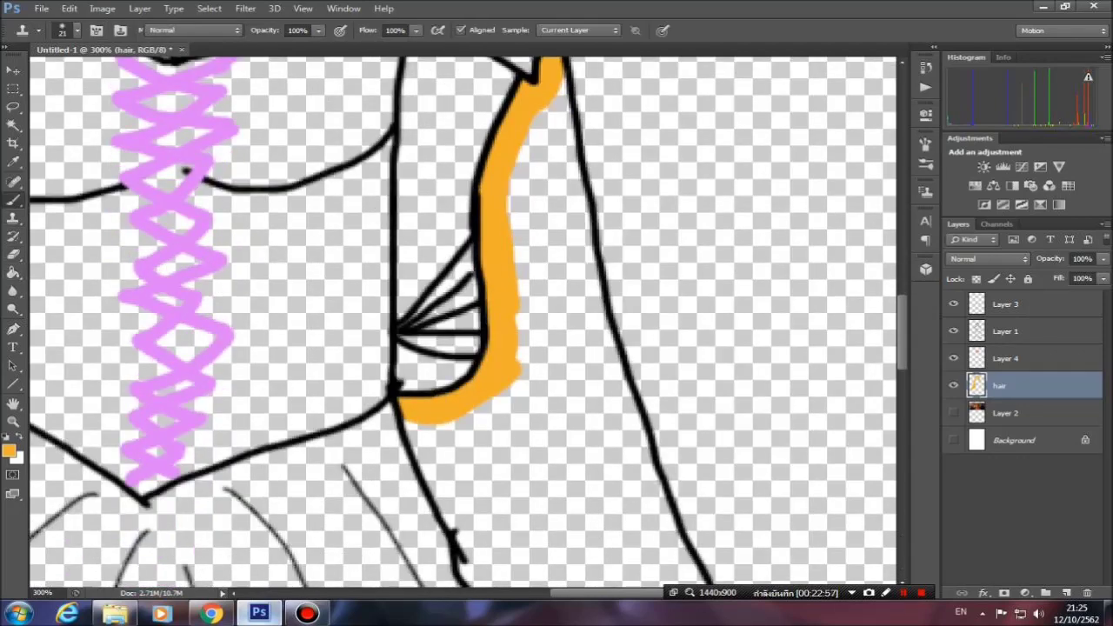
{"action": "key", "text": "b"}
{"action": "scroll", "coordinate": [522, 304], "scroll_direction": "up", "scroll_amount": 2}
Widen the orange hair fill and extend it down along the arm line.
{"action": "left_click_drag", "start_coordinate": [533, 174], "coordinate": [526, 444]}
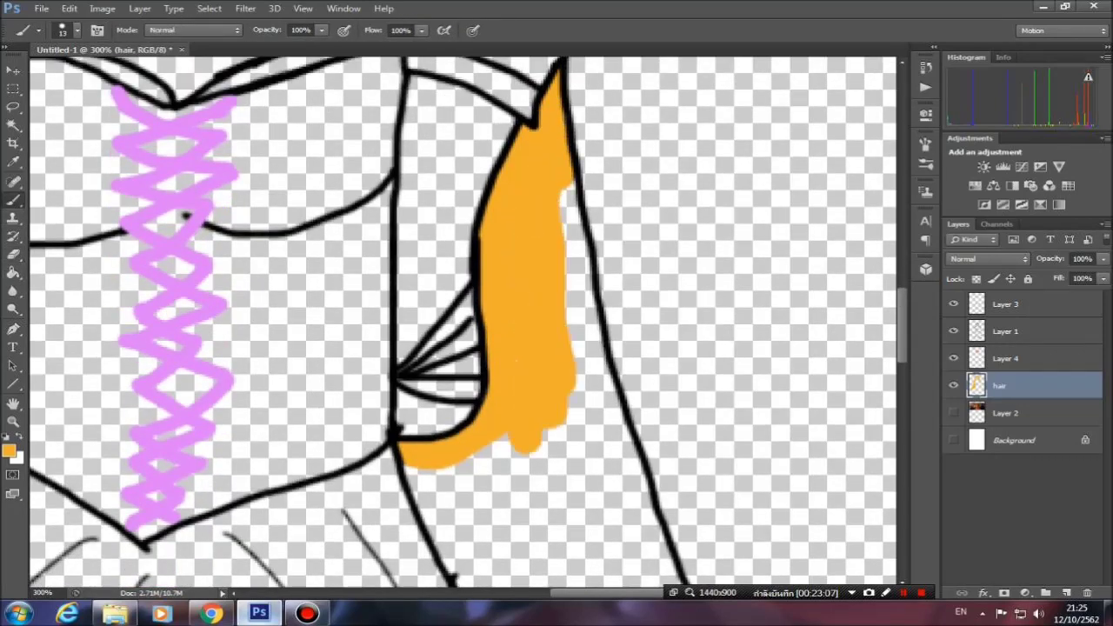
{"action": "left_click_drag", "start_coordinate": [589, 233], "coordinate": [631, 469]}
{"action": "scroll", "coordinate": [630, 469], "scroll_direction": "down", "scroll_amount": 2}
{"action": "left_click_drag", "start_coordinate": [613, 256], "coordinate": [633, 320]}
{"action": "scroll", "coordinate": [633, 320], "scroll_direction": "down", "scroll_amount": 2}
{"action": "left_click_drag", "start_coordinate": [608, 237], "coordinate": [687, 372]}
{"action": "mouse_move", "coordinate": [622, 287]}
{"action": "left_mouse_down"}
{"action": "mouse_move", "coordinate": [761, 500]}
{"action": "mouse_move", "coordinate": [604, 526]}
{"action": "mouse_move", "coordinate": [474, 387]}
{"action": "left_mouse_up"}
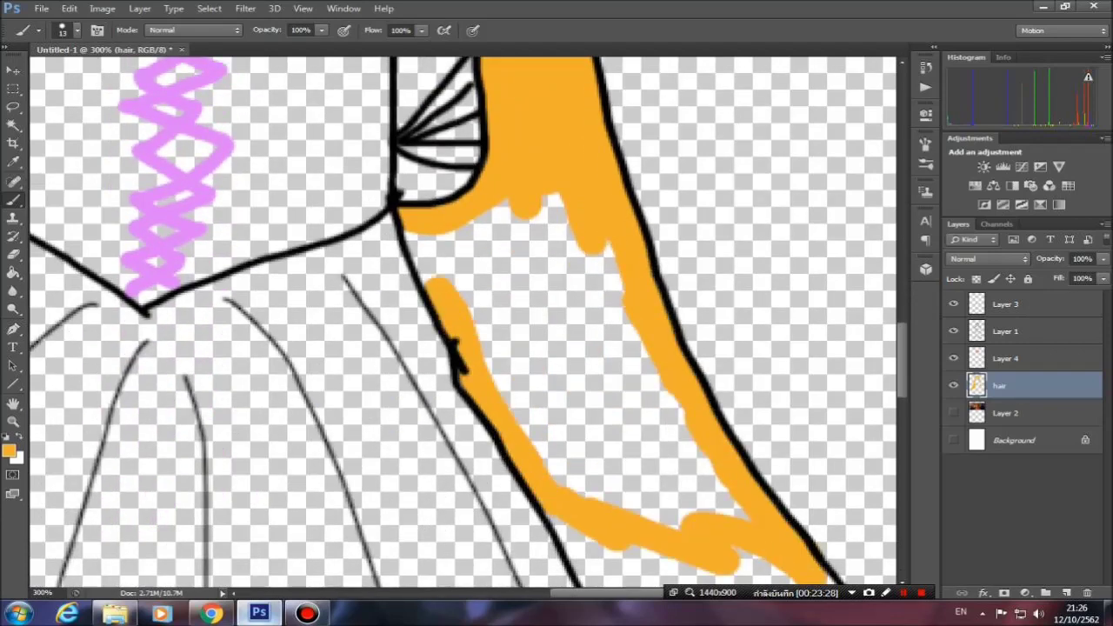
{"action": "scroll", "coordinate": [435, 278], "scroll_direction": "down", "scroll_amount": 1}
With a size-30 brush, fill the lock down to its lower edge, then shrink the brush to 12.
{"action": "right_click", "coordinate": [563, 254]}
{"action": "mouse_move", "coordinate": [531, 313]}
{"action": "left_mouse_down"}
{"action": "mouse_move", "coordinate": [470, 165]}
{"action": "mouse_move", "coordinate": [626, 434]}
{"action": "mouse_move", "coordinate": [565, 217]}
{"action": "mouse_move", "coordinate": [600, 187]}
{"action": "left_mouse_up"}
{"action": "scroll", "coordinate": [600, 261], "scroll_direction": "down", "scroll_amount": 3}
{"action": "scroll", "coordinate": [461, 322], "scroll_direction": "right", "scroll_amount": 3}
{"action": "mouse_move", "coordinate": [618, 370]}
{"action": "left_mouse_down"}
{"action": "mouse_move", "coordinate": [365, 334]}
{"action": "mouse_move", "coordinate": [566, 383]}
{"action": "left_mouse_up"}
{"action": "right_click", "coordinate": [428, 264]}
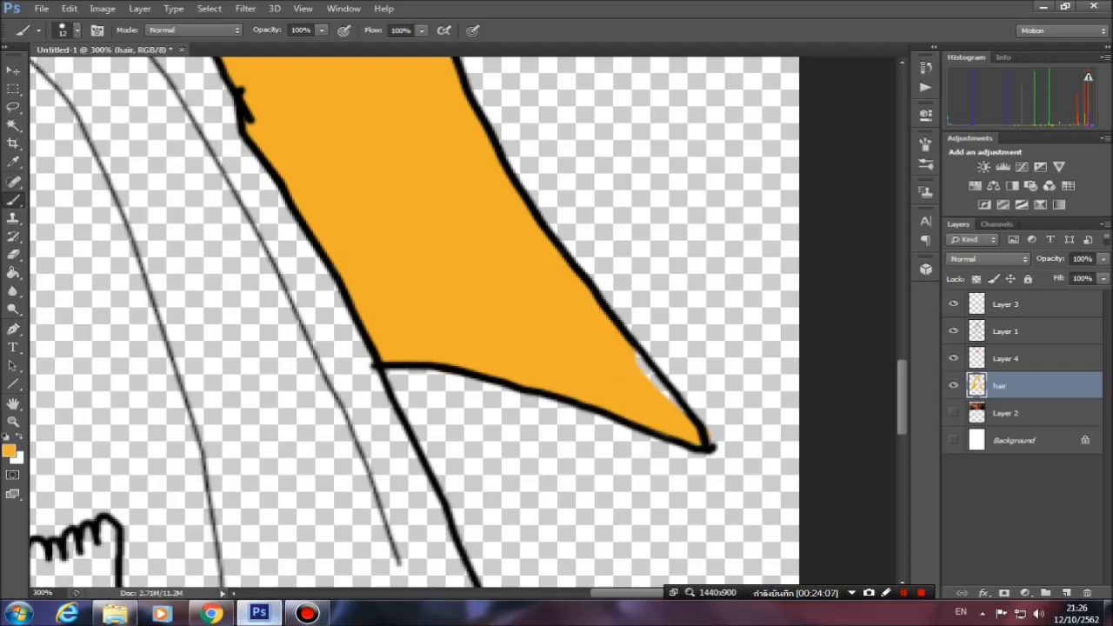
{"action": "key", "text": "e"}
{"action": "key", "text": "ctrl+minus"}
{"action": "key", "text": "ctrl+minus"}
{"action": "key", "text": "ctrl+minus"}
Sample the skin tone from the image and add a new empty layer named body.
{"action": "key", "text": "ctrl+plus"}
{"action": "key", "text": "alt+bracketleft"}
{"action": "key", "text": "i"}
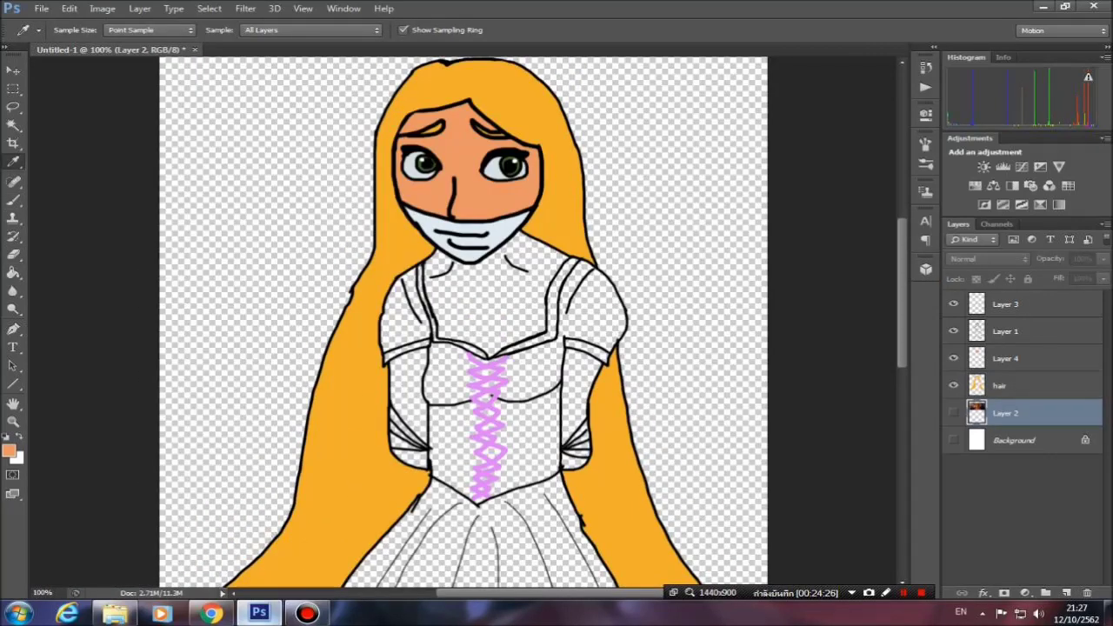
{"action": "key", "text": "ctrl+shift+alt+n"}
{"action": "type", "text": "body"}
Paint peach skin over the neck and chest with a size-32 brush.
{"action": "key", "text": "ctrl+plus"}
{"action": "key", "text": "b"}
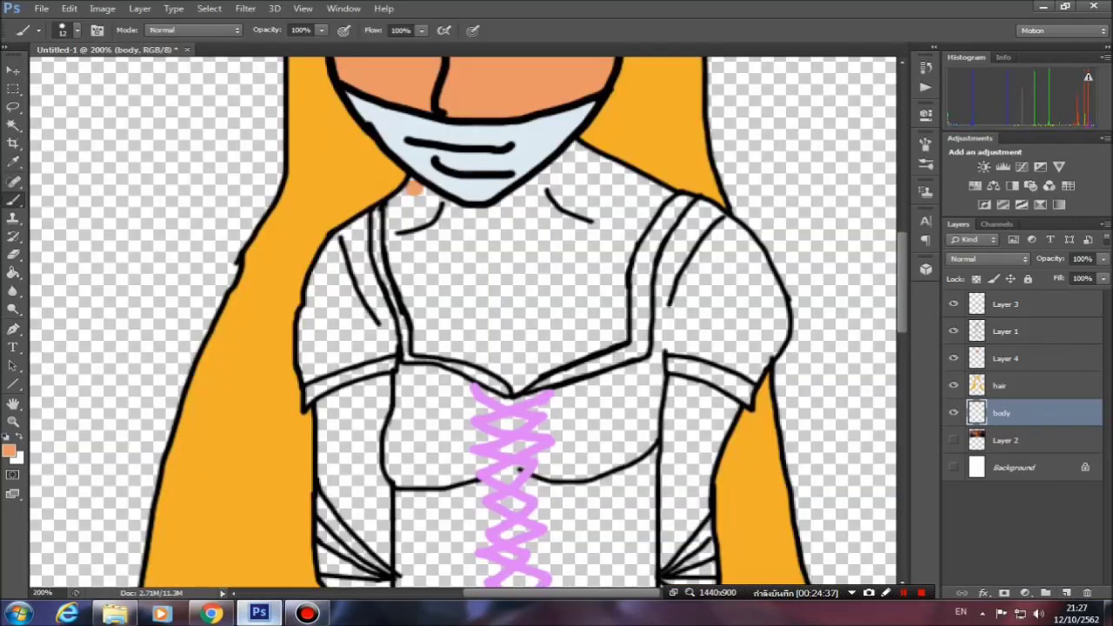
{"action": "right_click", "coordinate": [523, 205]}
{"action": "left_click_drag", "start_coordinate": [532, 231], "coordinate": [557, 231]}
{"action": "left_click_drag", "start_coordinate": [400, 228], "coordinate": [626, 218]}
{"action": "left_click_drag", "start_coordinate": [453, 261], "coordinate": [609, 278]}
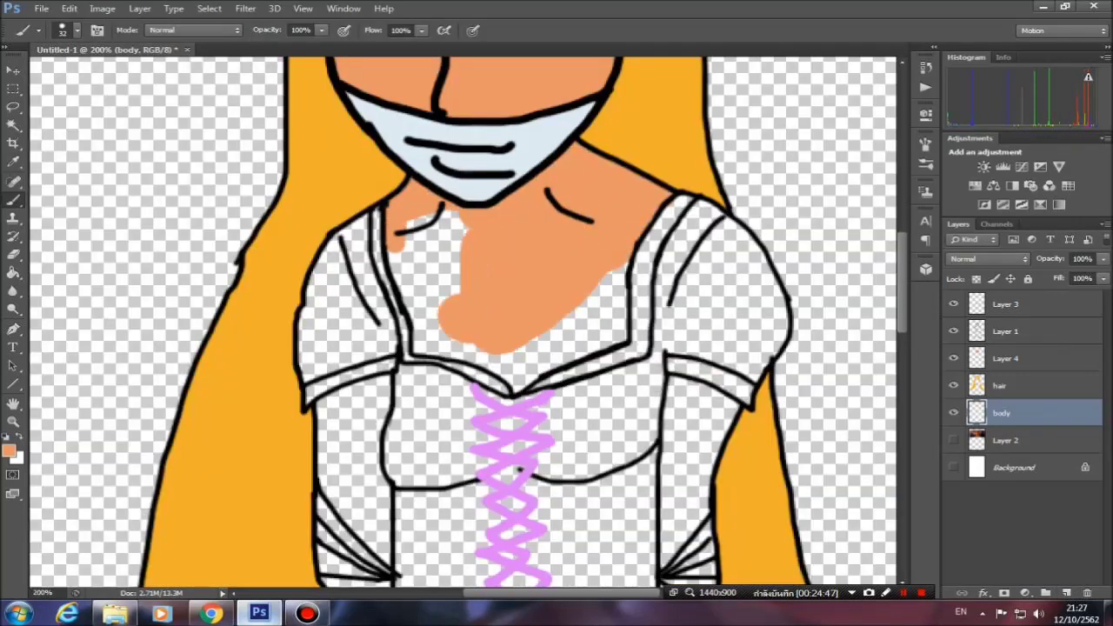
{"action": "left_click_drag", "start_coordinate": [400, 261], "coordinate": [487, 339]}
{"action": "left_click_drag", "start_coordinate": [417, 348], "coordinate": [548, 365]}
{"action": "left_click_drag", "start_coordinate": [617, 269], "coordinate": [566, 356]}
Tidy the chest edges and paint skin over the left arm beside the bodice.
{"action": "key", "text": "ctrl+plus"}
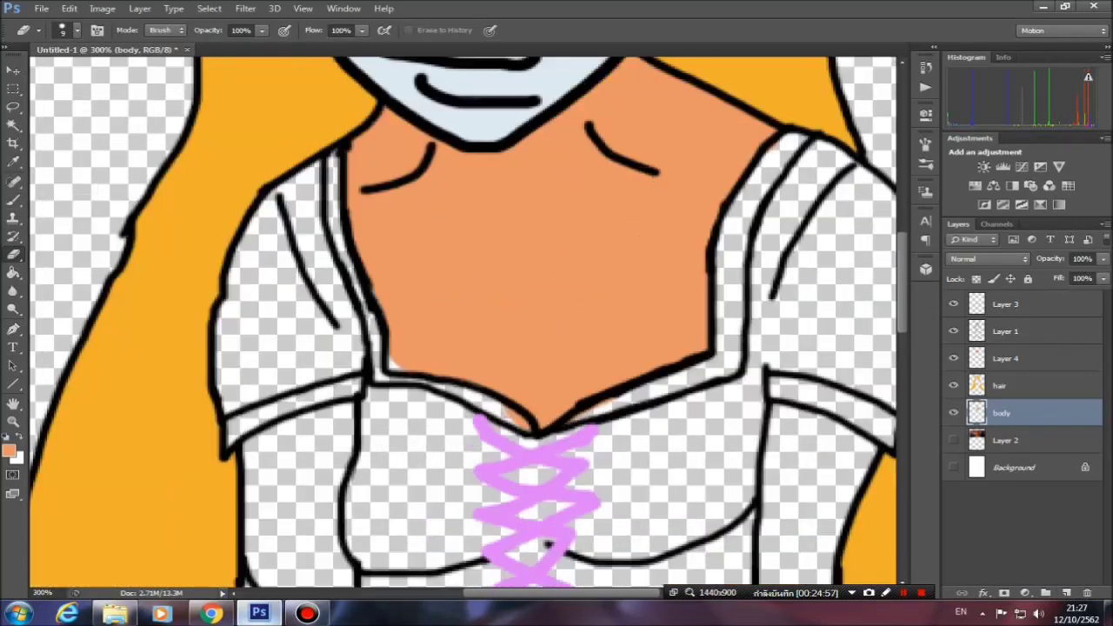
{"action": "key", "text": "e"}
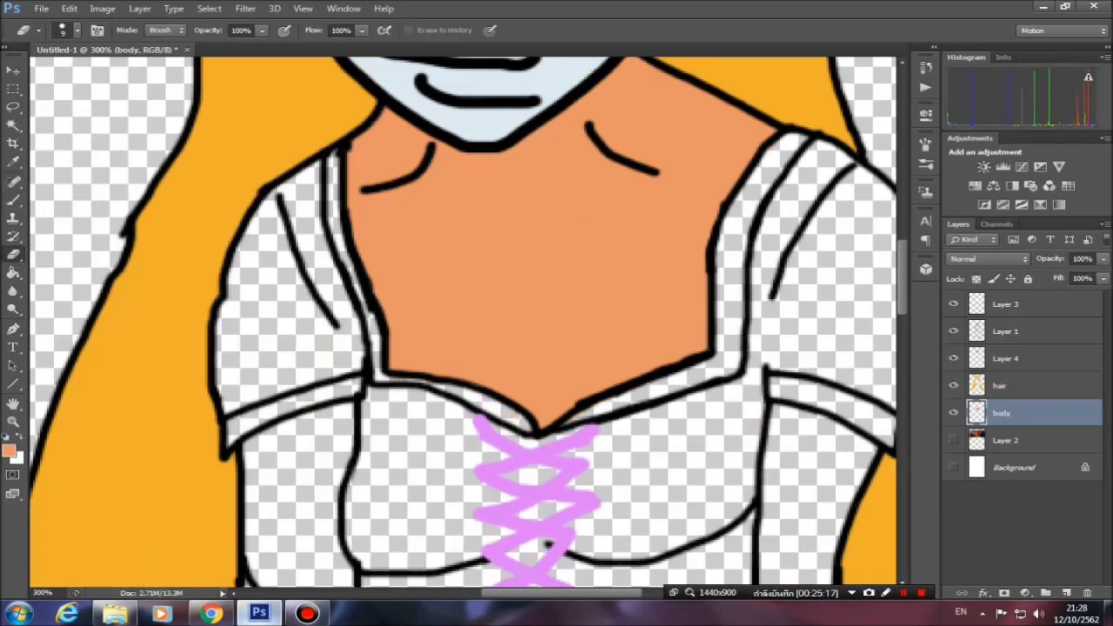
{"action": "key", "text": "b"}
{"action": "right_click", "coordinate": [370, 165]}
{"action": "scroll", "coordinate": [461, 322], "scroll_direction": "down", "scroll_amount": 5}
{"action": "mouse_move", "coordinate": [348, 167]}
{"action": "left_mouse_down"}
{"action": "mouse_move", "coordinate": [252, 208]}
{"action": "mouse_move", "coordinate": [335, 374]}
{"action": "mouse_move", "coordinate": [252, 304]}
{"action": "mouse_move", "coordinate": [304, 174]}
{"action": "left_mouse_up"}
{"action": "left_click_drag", "start_coordinate": [296, 226], "coordinate": [313, 374]}
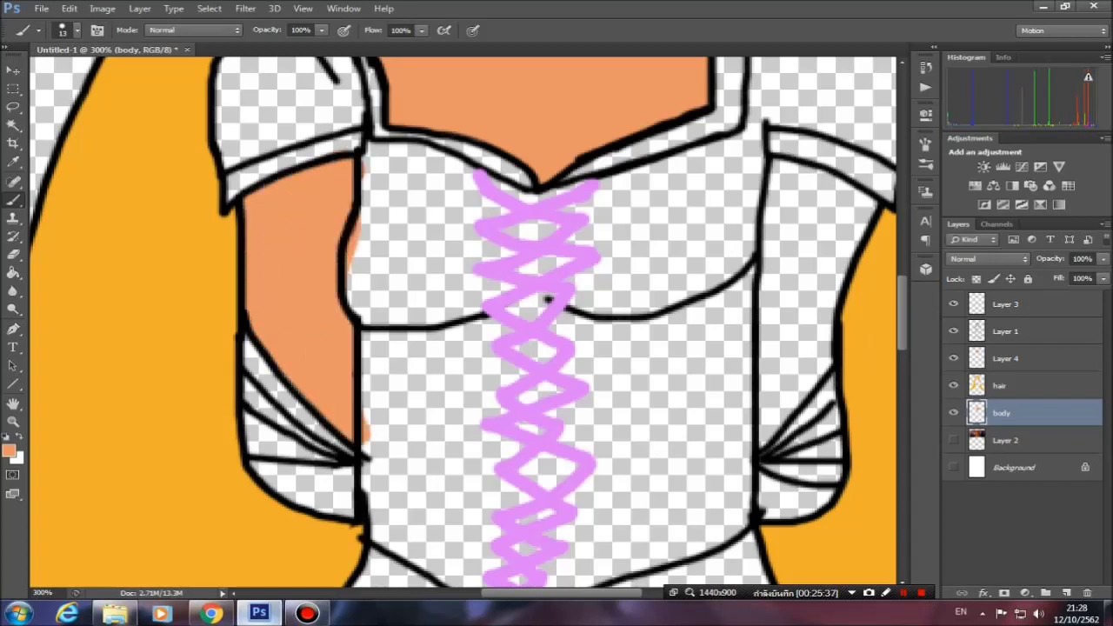
{"action": "key", "text": "e"}
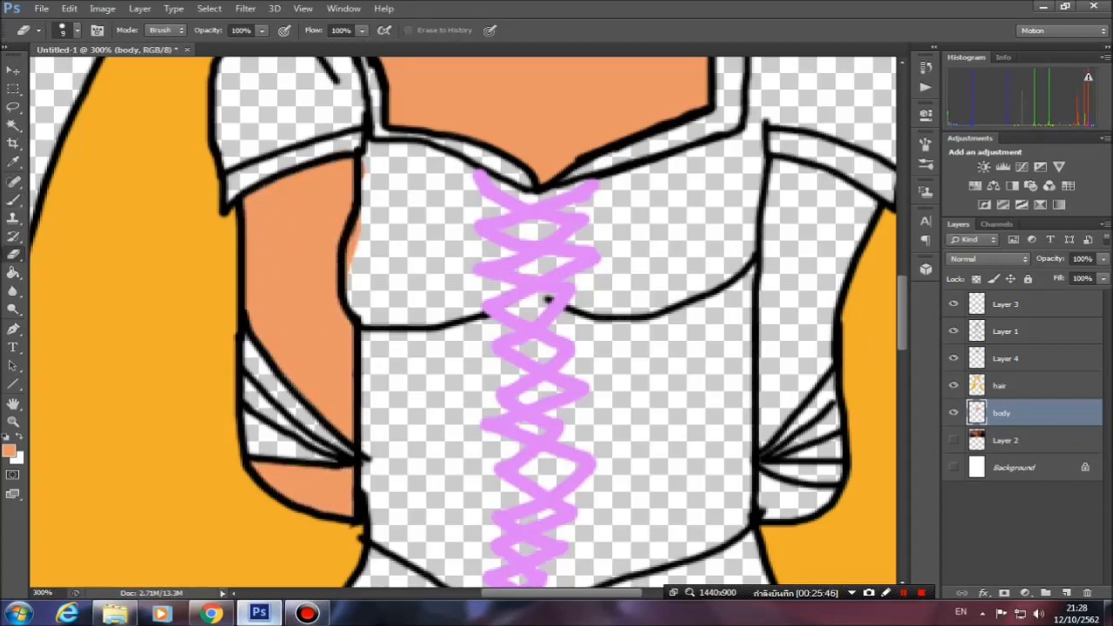
{"action": "scroll", "coordinate": [548, 321], "scroll_direction": "up", "scroll_amount": 1}
{"action": "key", "text": "b"}
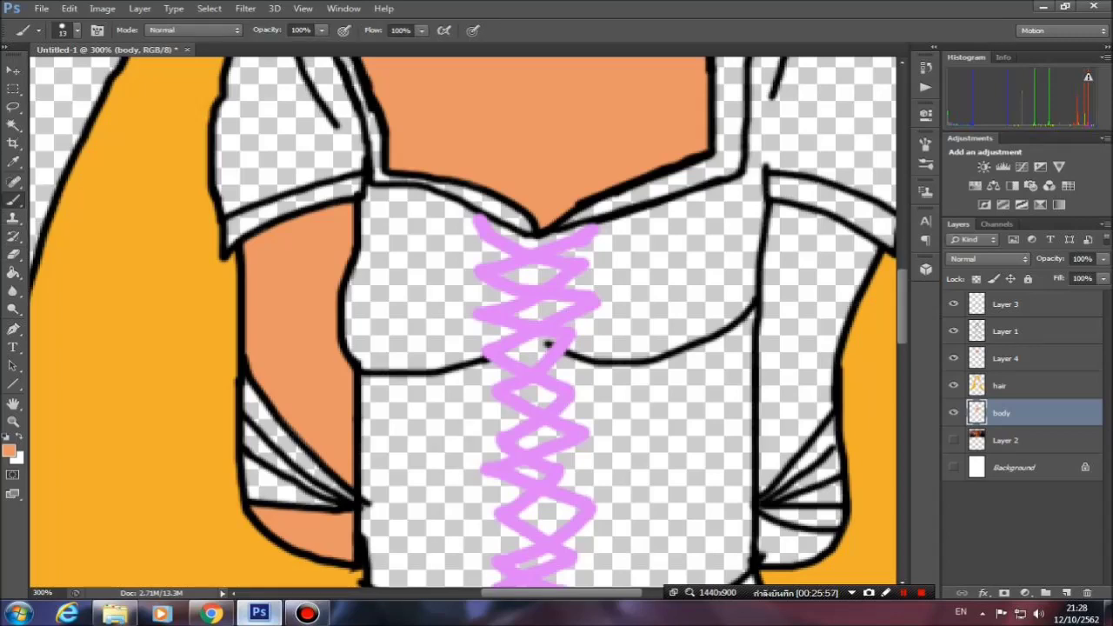
Paint skin over the right arm beside the bodice, then shrink the brush to 7.
{"action": "scroll", "coordinate": [487, 321], "scroll_direction": "right", "scroll_amount": 3}
{"action": "left_click_drag", "start_coordinate": [648, 221], "coordinate": [748, 260]}
{"action": "scroll", "coordinate": [487, 321], "scroll_direction": "up", "scroll_amount": 1}
{"action": "scroll", "coordinate": [557, 321], "scroll_direction": "down", "scroll_amount": 1}
{"action": "mouse_move", "coordinate": [658, 243]}
{"action": "left_mouse_down"}
{"action": "mouse_move", "coordinate": [650, 409]}
{"action": "mouse_move", "coordinate": [696, 365]}
{"action": "mouse_move", "coordinate": [704, 260]}
{"action": "left_mouse_up"}
{"action": "scroll", "coordinate": [695, 383], "scroll_direction": "down", "scroll_amount": 3}
{"action": "right_click", "coordinate": [695, 383]}
{"action": "key", "text": "Return"}
{"action": "scroll", "coordinate": [487, 321], "scroll_direction": "up", "scroll_amount": 1}
{"action": "left_click", "coordinate": [9, 449]}
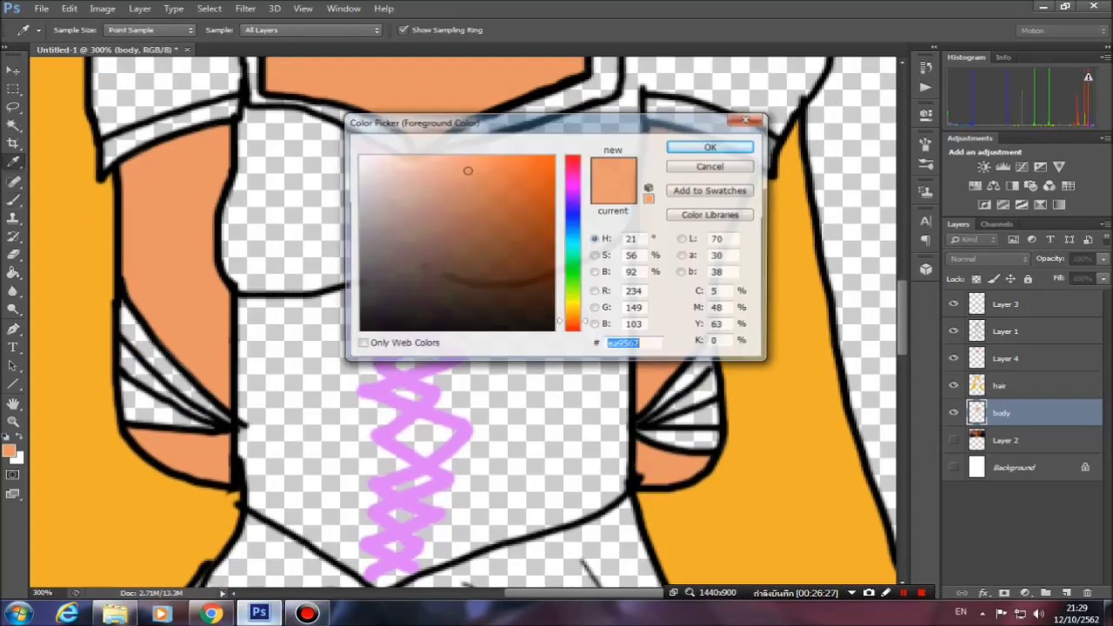
Pick a darker brown and colour the rope strands at both sides with a size-10 brush.
{"action": "left_click", "coordinate": [469, 209]}
{"action": "left_click", "coordinate": [718, 144]}
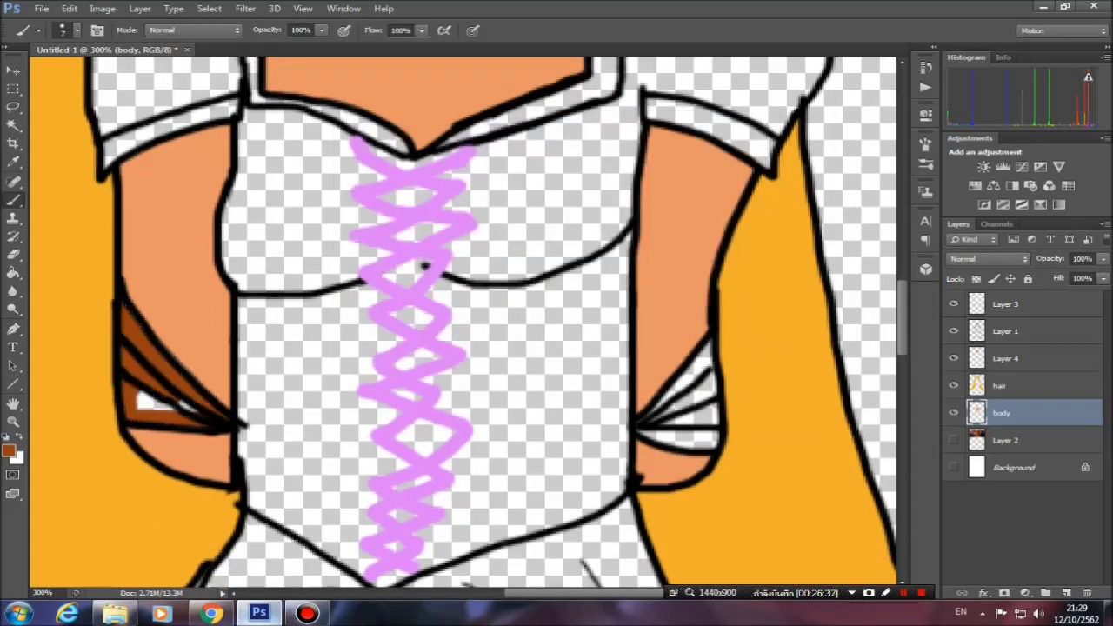
{"action": "right_click", "coordinate": [709, 349]}
{"action": "key", "text": "Return"}
{"action": "left_click_drag", "start_coordinate": [707, 366], "coordinate": [661, 435]}
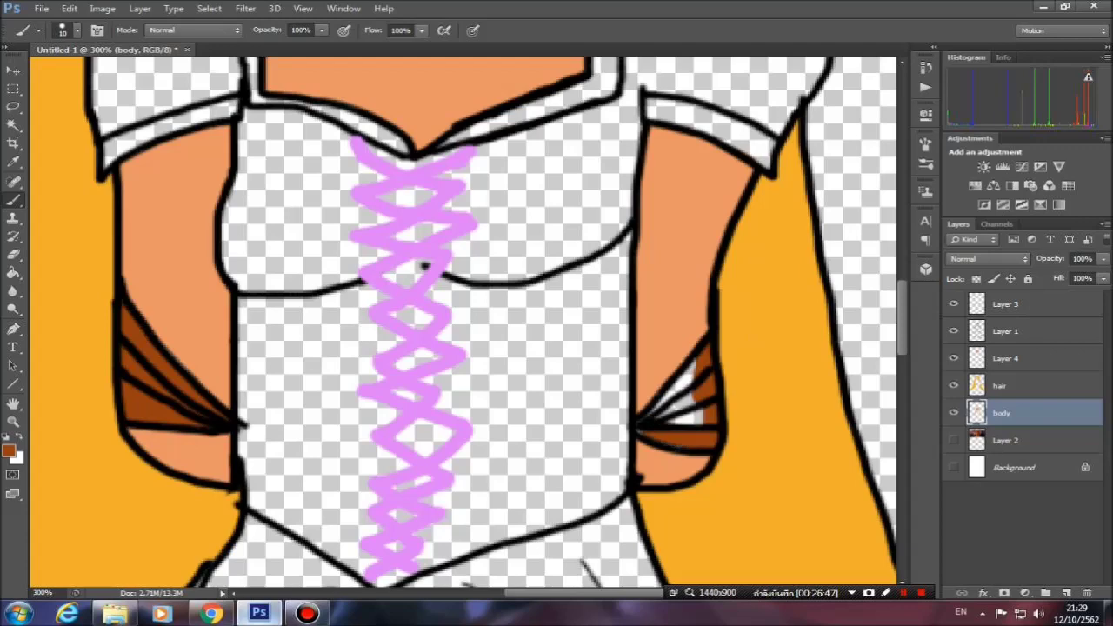
{"action": "right_click", "coordinate": [197, 412]}
{"action": "key", "text": "Return"}
{"action": "left_click_drag", "start_coordinate": [424, 265], "coordinate": [423, 430]}
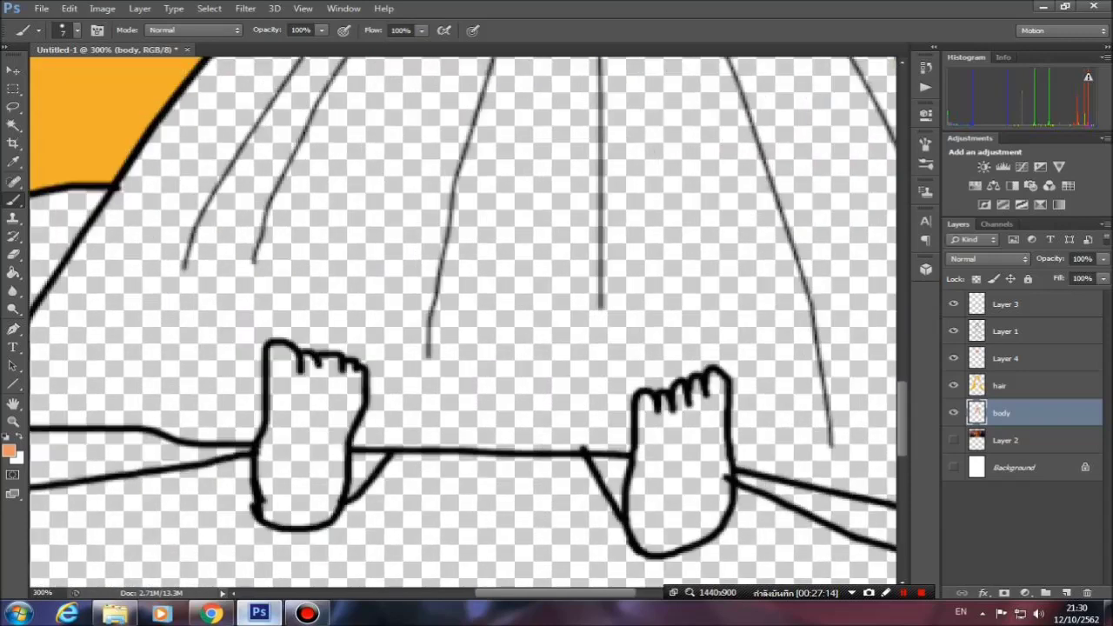
Fill both feet with skin tone, then add a new layer below body.
{"action": "scroll", "coordinate": [287, 347], "scroll_direction": "down", "scroll_amount": 1}
{"action": "mouse_move", "coordinate": [276, 309]}
{"action": "left_mouse_down"}
{"action": "mouse_move", "coordinate": [280, 357]}
{"action": "mouse_move", "coordinate": [322, 465]}
{"action": "left_mouse_up"}
{"action": "key", "text": "bracketright"}
{"action": "left_click_drag", "start_coordinate": [692, 356], "coordinate": [700, 469]}
{"action": "mouse_move", "coordinate": [643, 504]}
{"action": "left_mouse_down"}
{"action": "mouse_move", "coordinate": [661, 391]}
{"action": "mouse_move", "coordinate": [673, 474]}
{"action": "left_mouse_up"}
{"action": "key", "text": "e"}
{"action": "key", "text": "b"}
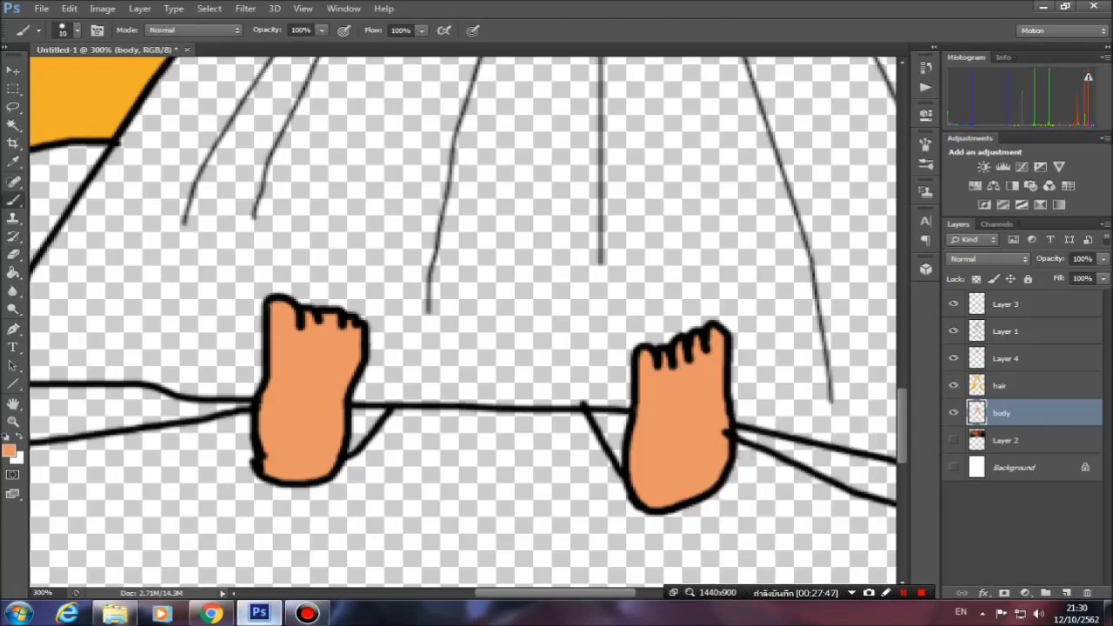
{"action": "key", "text": "ctrl+minus"}
{"action": "key", "text": "ctrl+minus"}
{"action": "key", "text": "ctrl+shift+alt+n"}
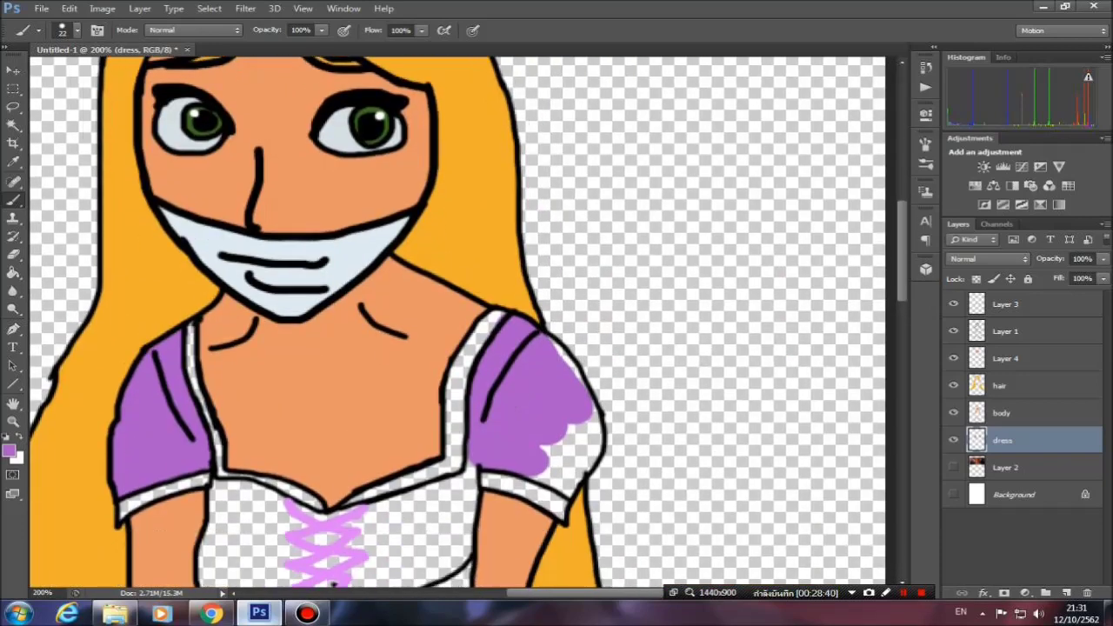
Finish filling the lower right sleeve with solid purple.
{"action": "scroll", "coordinate": [457, 521], "scroll_direction": "up", "scroll_amount": 1}
{"action": "left_click_drag", "start_coordinate": [653, 391], "coordinate": [609, 448]}
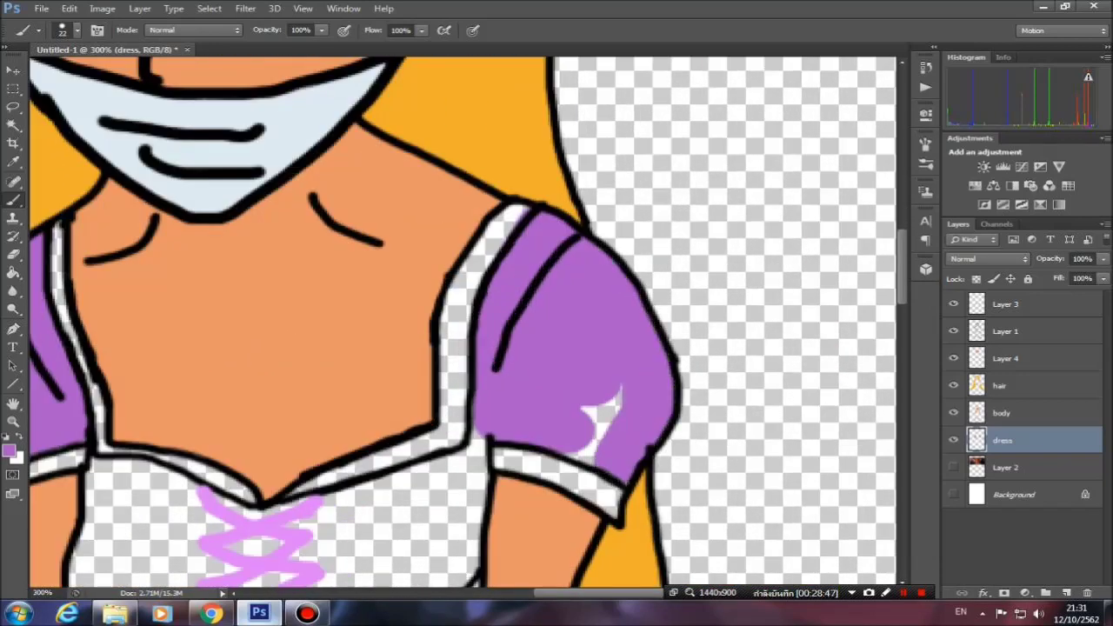
{"action": "key", "text": "e"}
{"action": "key", "text": "b"}
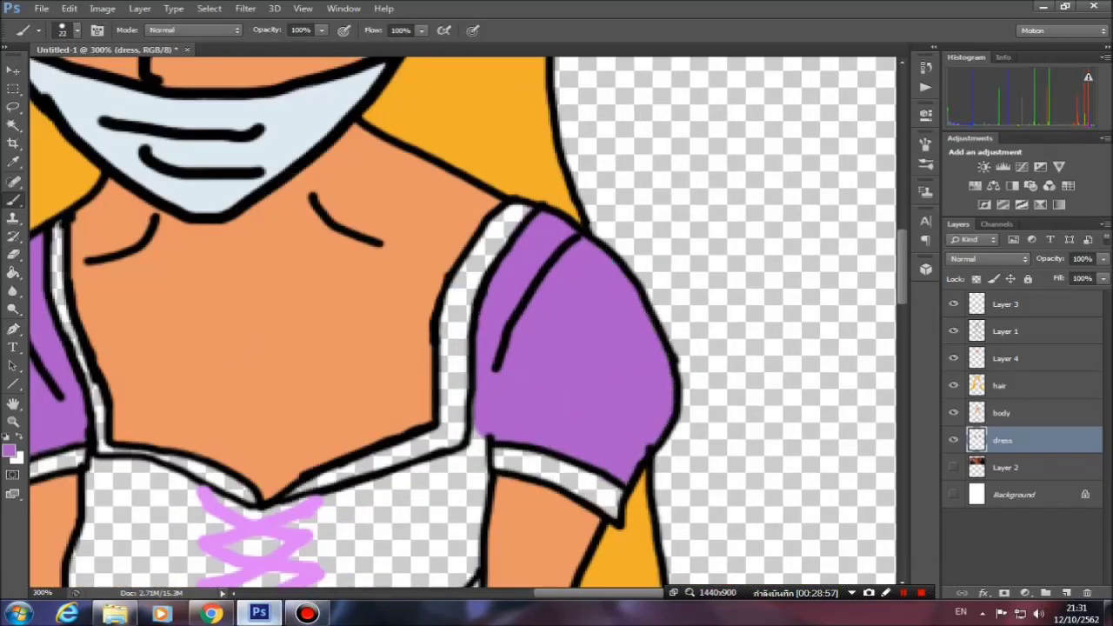
{"action": "left_click", "coordinate": [211, 614]}
{"action": "left_click", "coordinate": [259, 614]}
Choose pink and paint the bodice's upper edge and crisscross lacing with a size-11 brush.
{"action": "left_click", "coordinate": [9, 450]}
{"action": "left_click", "coordinate": [537, 174]}
{"action": "left_click", "coordinate": [721, 147]}
{"action": "left_click_drag", "start_coordinate": [544, 387], "coordinate": [518, 491]}
{"action": "left_click_drag", "start_coordinate": [187, 400], "coordinate": [170, 556]}
{"action": "right_click", "coordinate": [156, 350]}
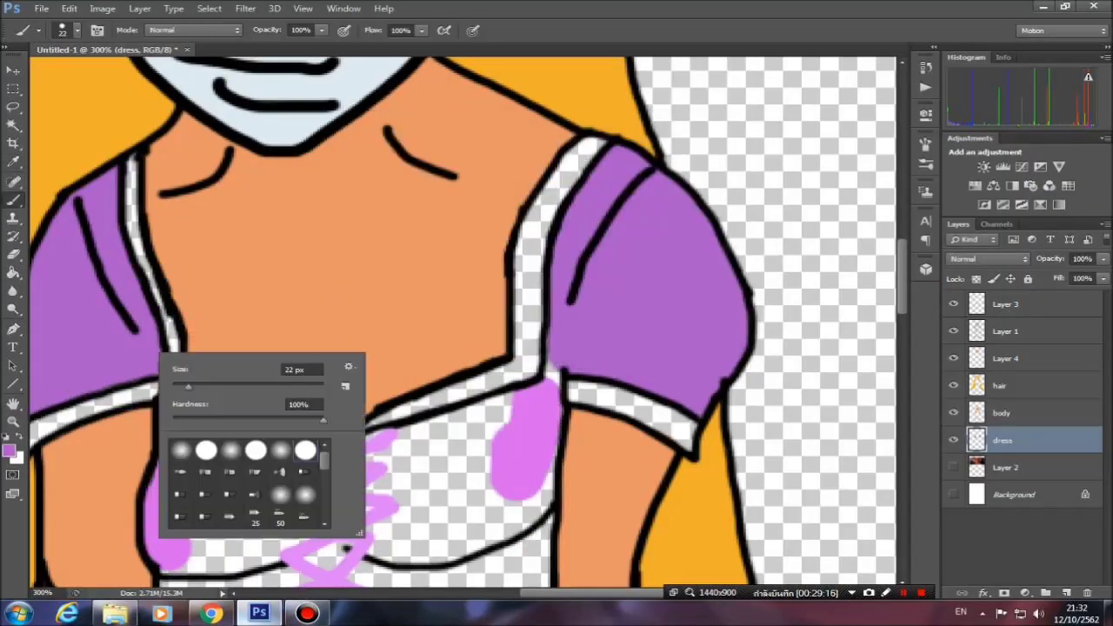
{"action": "key", "text": "Return"}
{"action": "scroll", "coordinate": [348, 391], "scroll_direction": "down", "scroll_amount": 2}
{"action": "left_click_drag", "start_coordinate": [205, 361], "coordinate": [300, 382]}
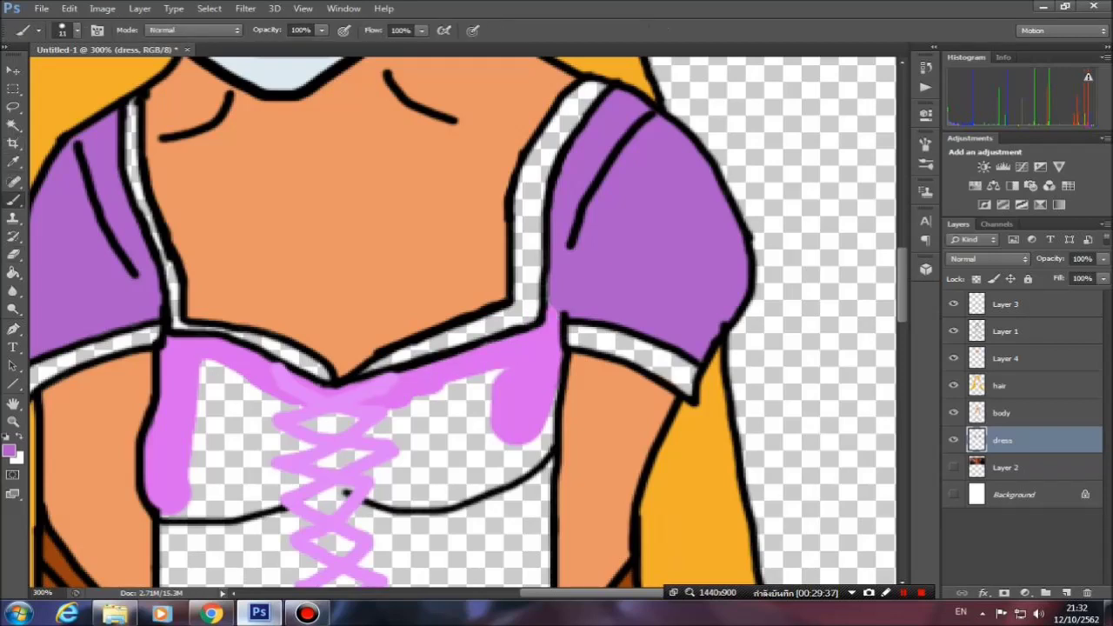
{"action": "scroll", "coordinate": [346, 493], "scroll_direction": "down", "scroll_amount": 2}
{"action": "scroll", "coordinate": [345, 492], "scroll_direction": "down", "scroll_amount": 4}
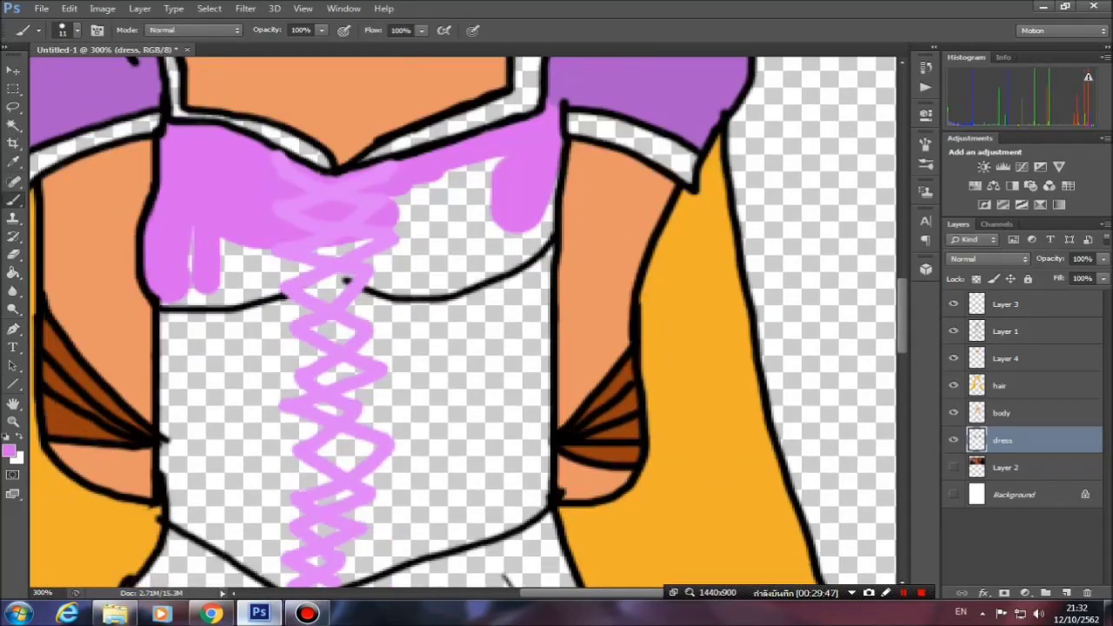
Check the Rapunzel reference images and paint pink across the whole bodice with a size-13 brush.
{"action": "left_click", "coordinate": [210, 614]}
{"action": "left_click", "coordinate": [258, 614]}
{"action": "mouse_move", "coordinate": [261, 330]}
{"action": "left_mouse_down"}
{"action": "mouse_move", "coordinate": [513, 113]}
{"action": "mouse_move", "coordinate": [522, 452]}
{"action": "mouse_move", "coordinate": [195, 228]}
{"action": "mouse_move", "coordinate": [479, 392]}
{"action": "left_mouse_up"}
{"action": "right_click", "coordinate": [457, 412]}
{"action": "left_click_drag", "start_coordinate": [522, 437], "coordinate": [487, 436]}
{"action": "left_click_drag", "start_coordinate": [260, 526], "coordinate": [348, 543]}
{"action": "scroll", "coordinate": [461, 322], "scroll_direction": "up", "scroll_amount": 1}
Pick a light pink and paint a strip behind the lacing, covering the dark blotch.
{"action": "left_click", "coordinate": [10, 451]}
{"action": "left_click", "coordinate": [721, 141]}
{"action": "mouse_move", "coordinate": [274, 143]}
{"action": "left_mouse_down"}
{"action": "mouse_move", "coordinate": [300, 581]}
{"action": "mouse_move", "coordinate": [352, 496]}
{"action": "mouse_move", "coordinate": [378, 252]}
{"action": "left_mouse_up"}
{"action": "scroll", "coordinate": [348, 348], "scroll_direction": "down", "scroll_amount": 1}
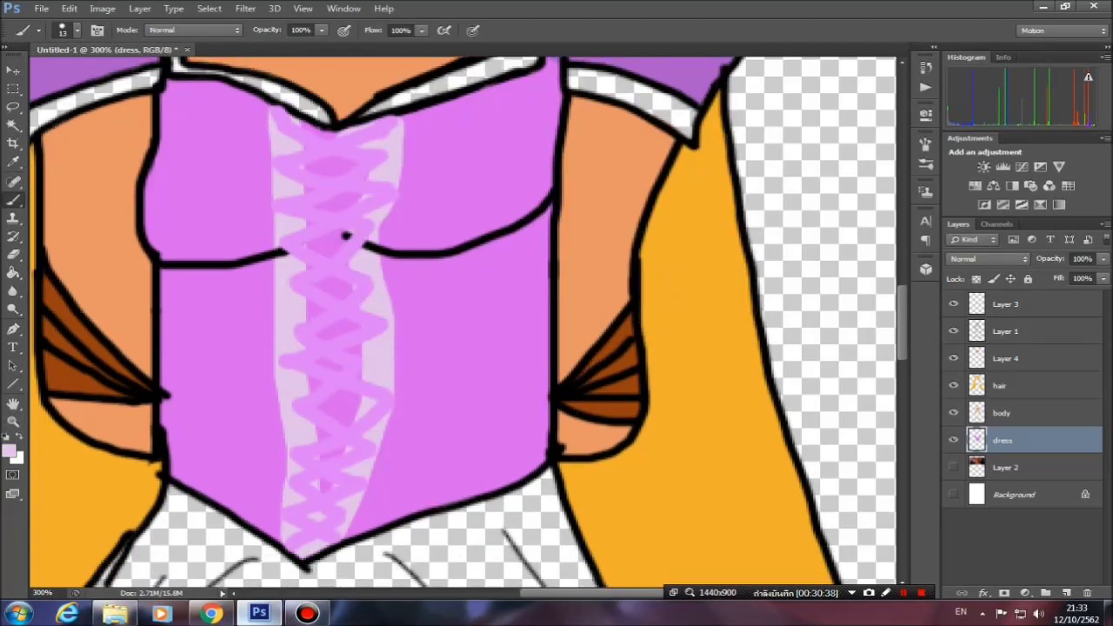
{"action": "left_click_drag", "start_coordinate": [341, 361], "coordinate": [335, 426]}
{"action": "scroll", "coordinate": [460, 322], "scroll_direction": "up", "scroll_amount": 1}
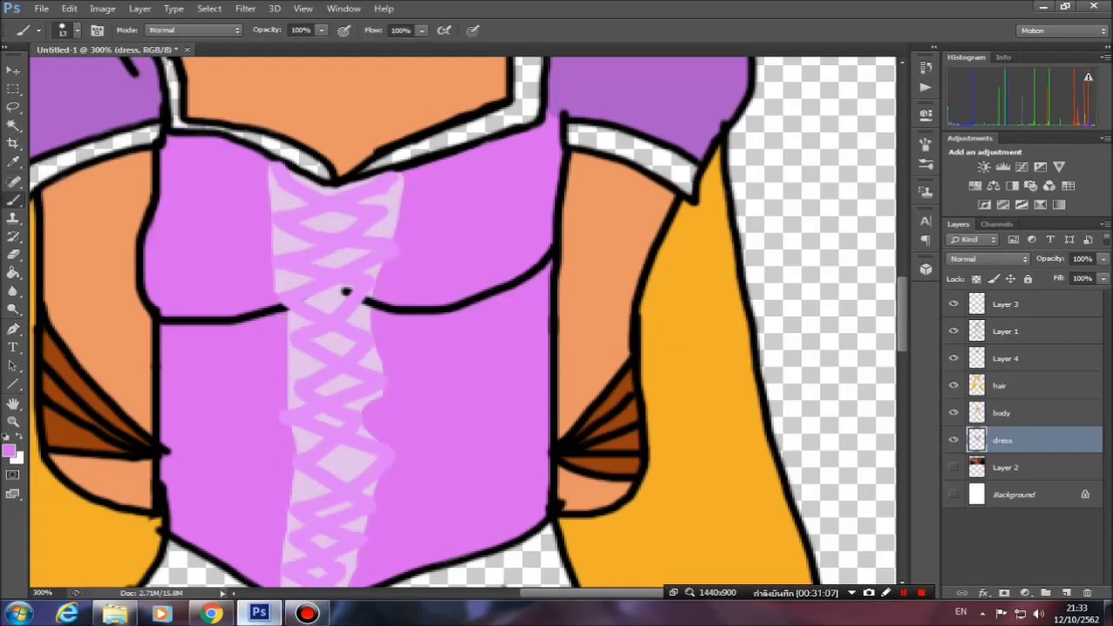
{"action": "scroll", "coordinate": [461, 322], "scroll_direction": "down", "scroll_amount": 1}
{"action": "key", "text": "ctrl+minus"}
{"action": "left_click", "coordinate": [209, 613]}
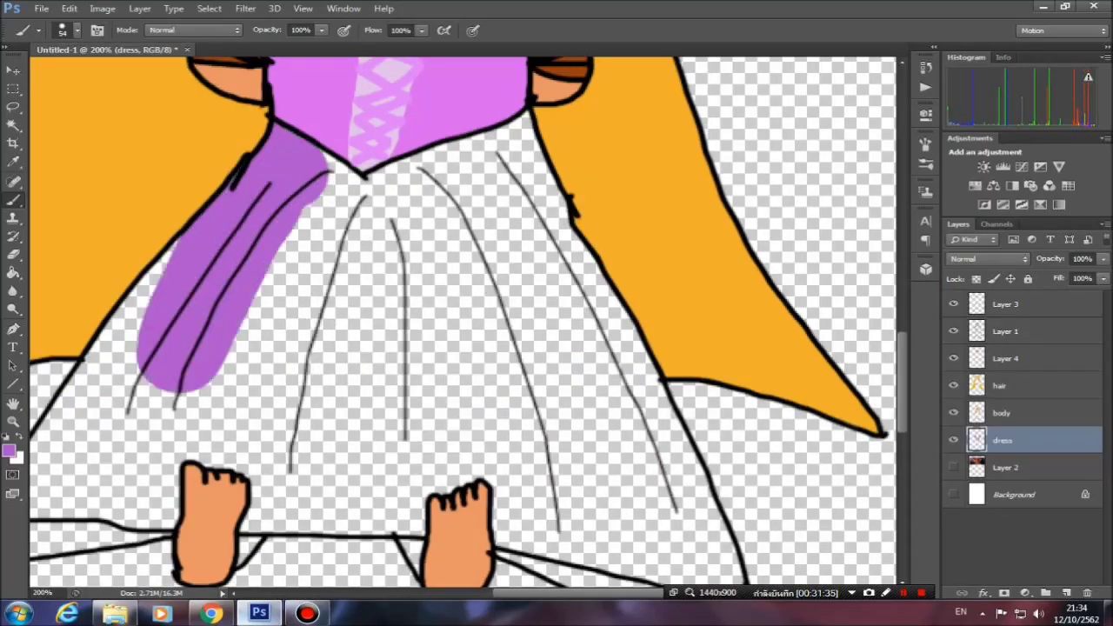
Paint purple across the skirt top, lower skirt, around the feet and its left side.
{"action": "left_click_drag", "start_coordinate": [313, 208], "coordinate": [522, 165]}
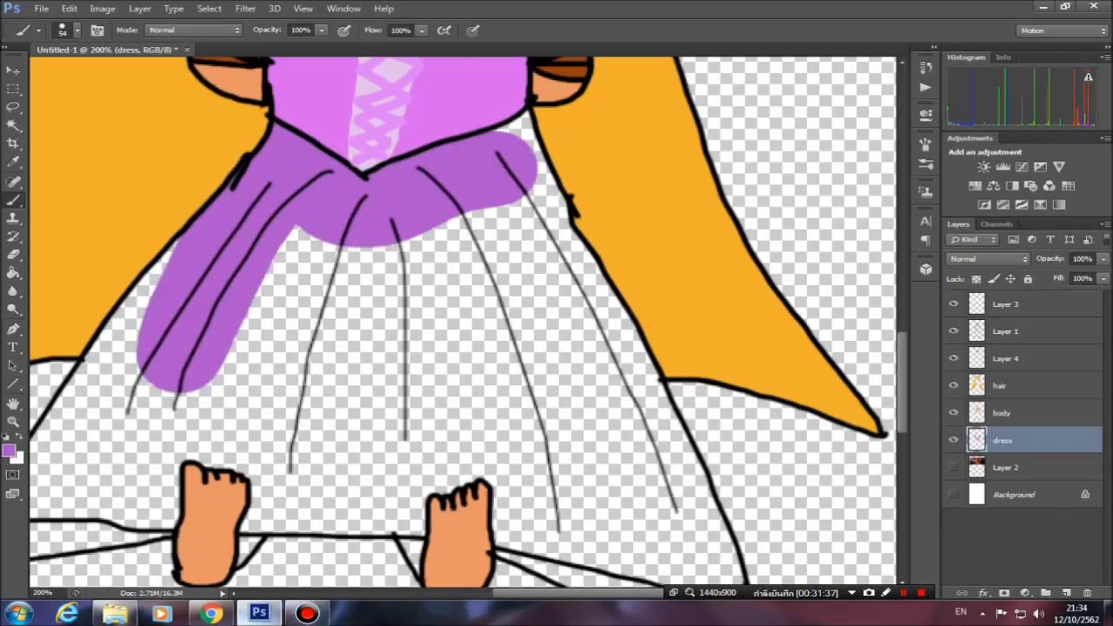
{"action": "left_click_drag", "start_coordinate": [156, 365], "coordinate": [643, 374]}
{"action": "left_click_drag", "start_coordinate": [261, 287], "coordinate": [539, 260]}
{"action": "left_click_drag", "start_coordinate": [609, 387], "coordinate": [669, 426]}
{"action": "scroll", "coordinate": [461, 348], "scroll_direction": "down", "scroll_amount": 2}
{"action": "left_click_drag", "start_coordinate": [557, 470], "coordinate": [383, 382]}
{"action": "left_click_drag", "start_coordinate": [261, 374], "coordinate": [417, 461]}
{"action": "scroll", "coordinate": [461, 347], "scroll_direction": "left", "scroll_amount": 5}
{"action": "mouse_move", "coordinate": [191, 374]}
{"action": "left_mouse_down"}
{"action": "mouse_move", "coordinate": [278, 409]}
{"action": "mouse_move", "coordinate": [469, 418]}
{"action": "left_mouse_up"}
{"action": "left_click_drag", "start_coordinate": [296, 452], "coordinate": [418, 191]}
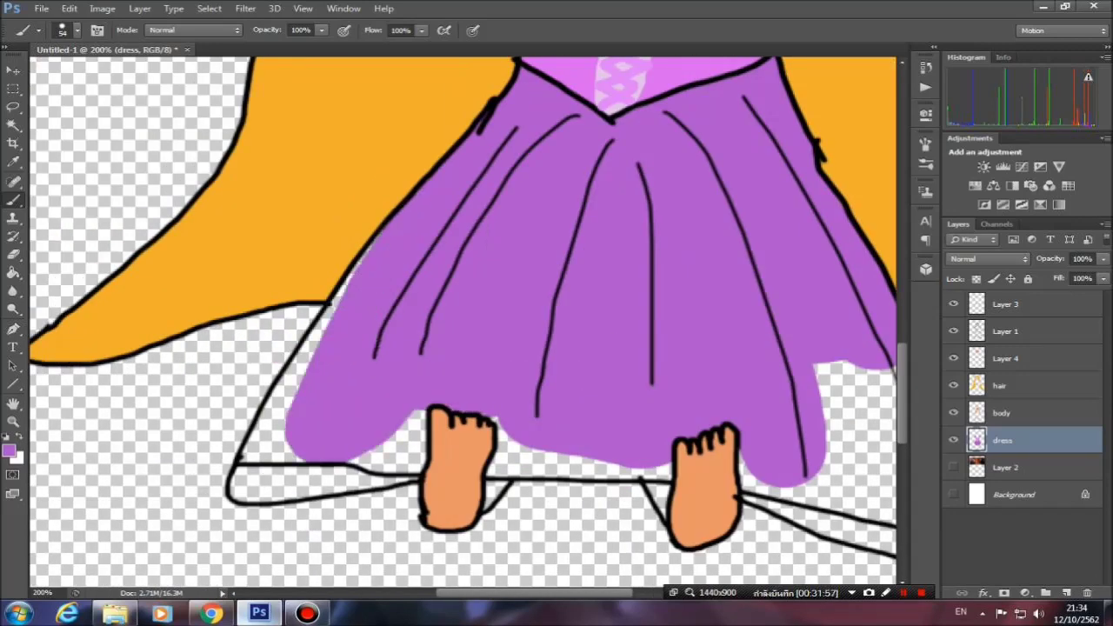
{"action": "scroll", "coordinate": [451, 517], "scroll_direction": "up", "scroll_amount": 1}
Refine the skirt edges with brush sizes 22, 10 and 42, down to the lower-right tip.
{"action": "right_click", "coordinate": [349, 310]}
{"action": "mouse_move", "coordinate": [261, 205]}
{"action": "left_mouse_down"}
{"action": "mouse_move", "coordinate": [169, 387]}
{"action": "mouse_move", "coordinate": [226, 435]}
{"action": "left_mouse_up"}
{"action": "right_click", "coordinate": [188, 401]}
{"action": "left_click_drag", "start_coordinate": [528, 592], "coordinate": [639, 592]}
{"action": "right_click", "coordinate": [549, 410]}
{"action": "mouse_move", "coordinate": [461, 295]}
{"action": "left_mouse_down"}
{"action": "mouse_move", "coordinate": [496, 304]}
{"action": "mouse_move", "coordinate": [626, 418]}
{"action": "left_mouse_up"}
{"action": "scroll", "coordinate": [608, 392], "scroll_direction": "up", "scroll_amount": 2}
{"action": "scroll", "coordinate": [609, 391], "scroll_direction": "down", "scroll_amount": 4}
{"action": "left_click_drag", "start_coordinate": [522, 261], "coordinate": [556, 357]}
{"action": "left_click_drag", "start_coordinate": [692, 409], "coordinate": [739, 482]}
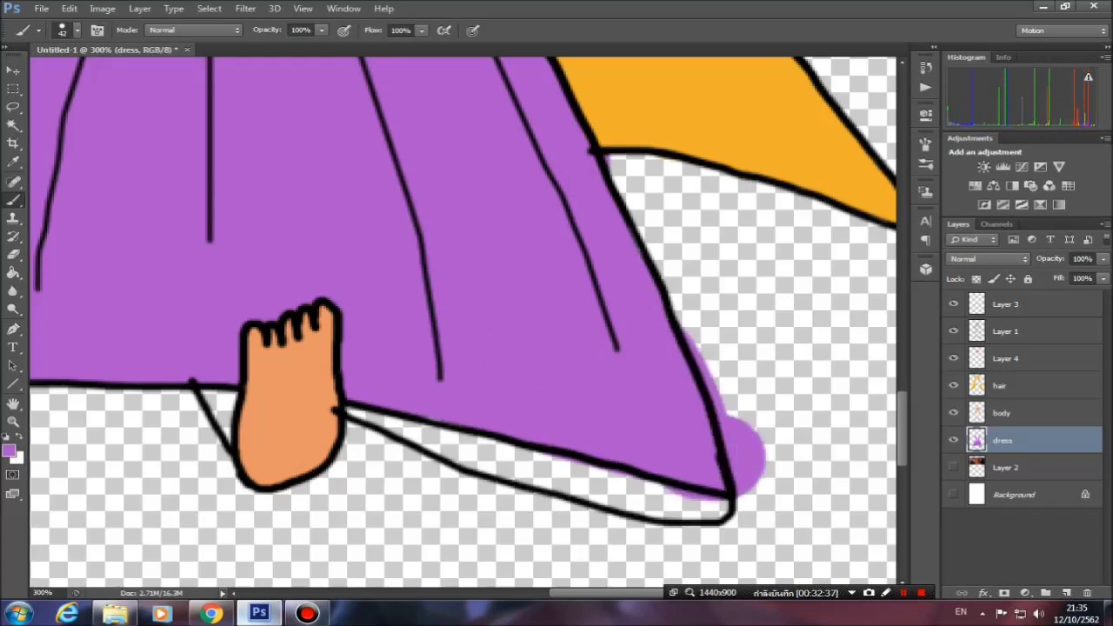
Erase the purple spilling past the hem tip.
{"action": "key", "text": "e"}
{"action": "right_click", "coordinate": [710, 320]}
{"action": "key", "text": "Escape"}
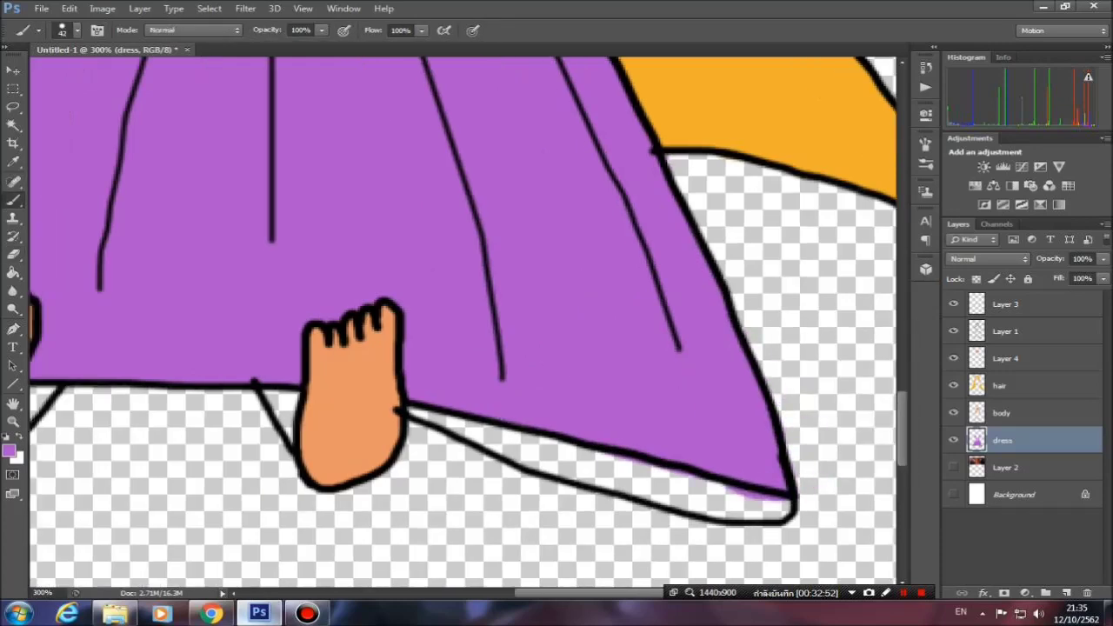
{"action": "left_click_drag", "start_coordinate": [609, 261], "coordinate": [669, 278]}
{"action": "key", "text": "ctrl+minus"}
{"action": "key", "text": "i"}
{"action": "left_click", "coordinate": [8, 450]}
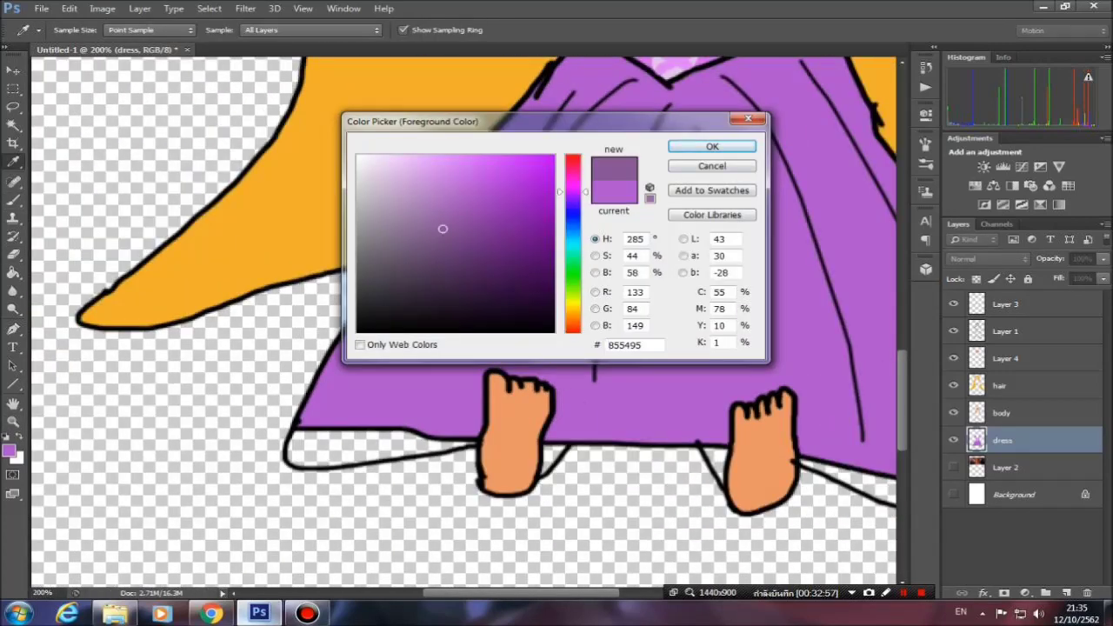
Shade the hem underside in darker grey-purple, filling the gap beside the left foot at size 10.
{"action": "key", "text": "Return"}
{"action": "key", "text": "b"}
{"action": "right_click", "coordinate": [360, 409]}
{"action": "left_click_drag", "start_coordinate": [295, 444], "coordinate": [406, 444]}
{"action": "right_click", "coordinate": [572, 410]}
{"action": "type", "text": "10"}
{"action": "key", "text": "Return"}
{"action": "left_click_drag", "start_coordinate": [561, 440], "coordinate": [546, 470]}
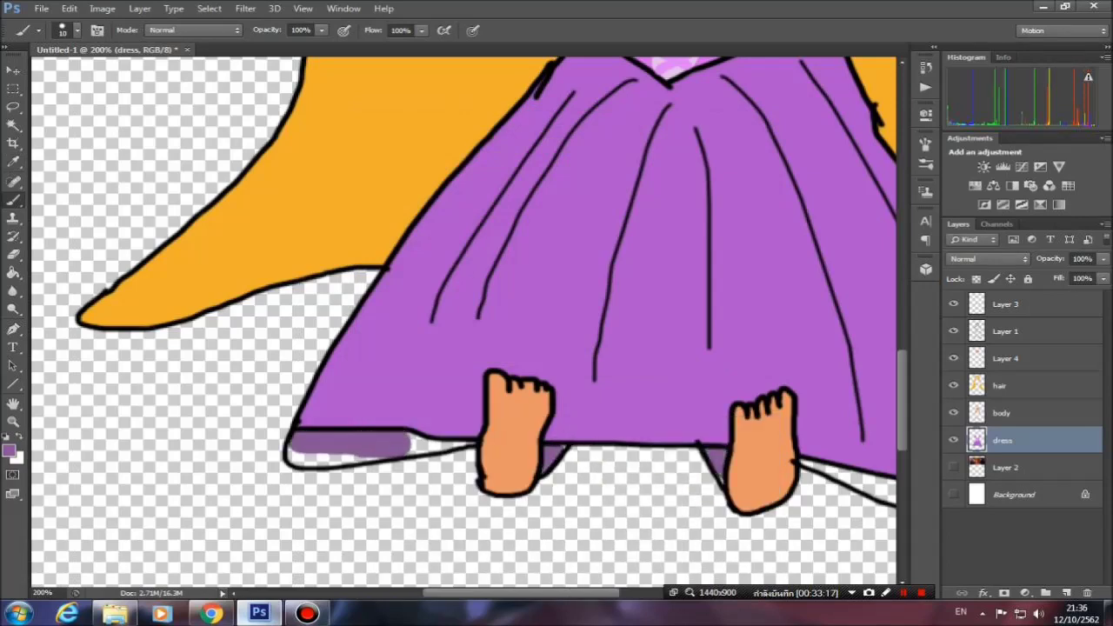
Shade the lower and right hem strips darker purple with an 11 px brush.
{"action": "scroll", "coordinate": [461, 459], "scroll_direction": "up", "scroll_amount": 1}
{"action": "scroll", "coordinate": [461, 460], "scroll_direction": "up", "scroll_amount": 1}
{"action": "key", "text": "bracketleft"}
{"action": "key", "text": "bracketleft"}
{"action": "key", "text": "bracketleft"}
{"action": "right_click", "coordinate": [233, 412]}
{"action": "type", "text": "11"}
{"action": "key", "text": "Return"}
{"action": "left_click_drag", "start_coordinate": [122, 442], "coordinate": [260, 452]}
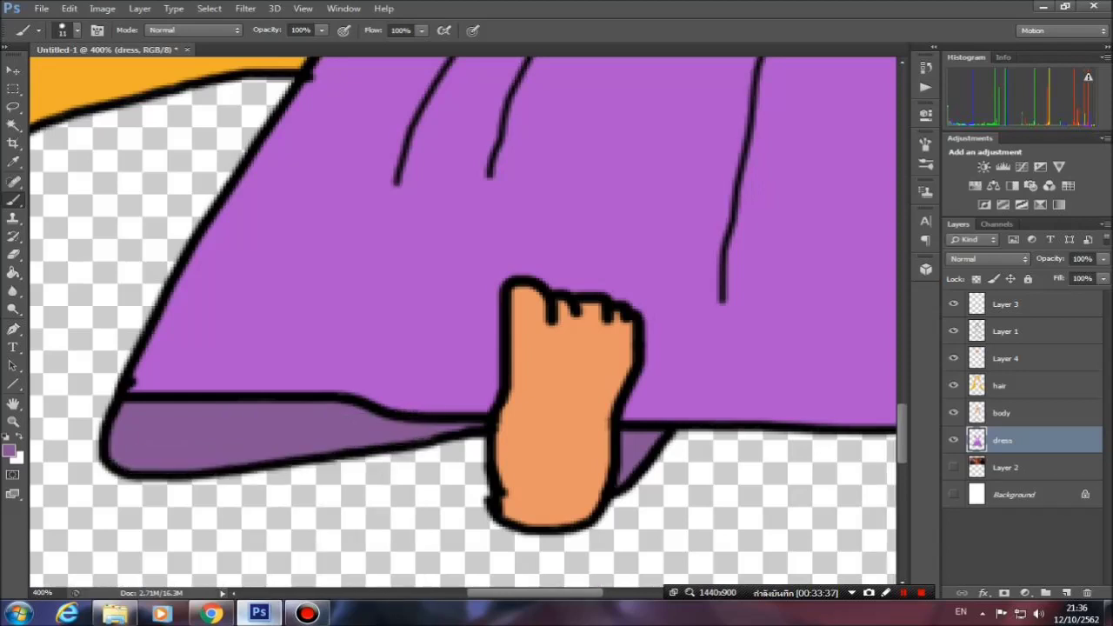
{"action": "left_click_drag", "start_coordinate": [609, 348], "coordinate": [204, 317]}
{"action": "left_click_drag", "start_coordinate": [239, 401], "coordinate": [748, 522]}
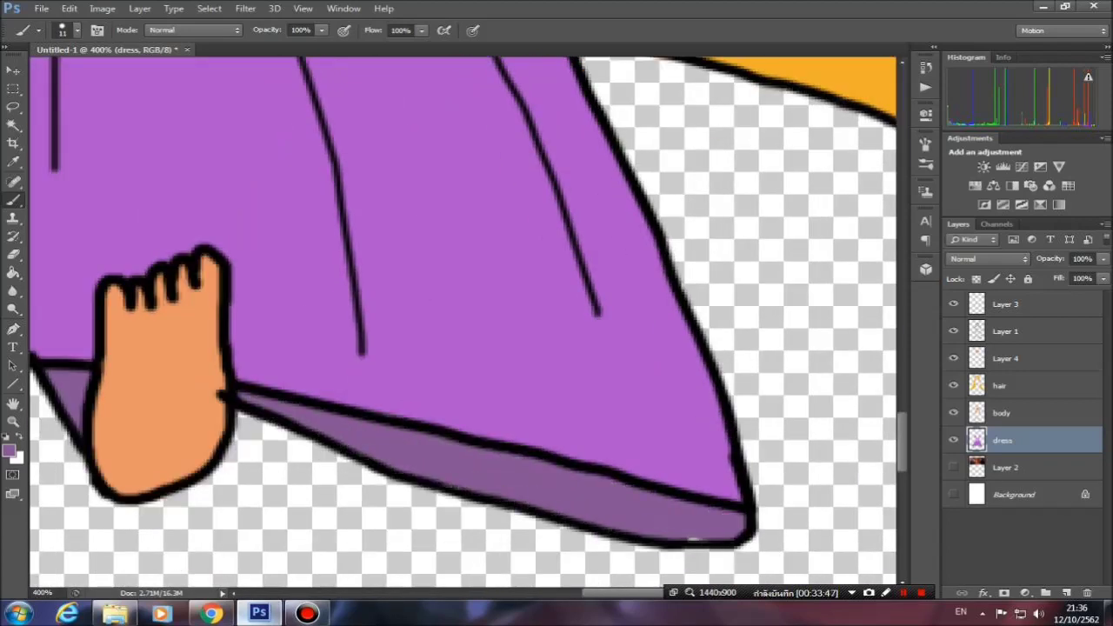
Save the drawing and zoom out to show both feet.
{"action": "key", "text": "e"}
{"action": "scroll", "coordinate": [463, 318], "scroll_direction": "down", "scroll_amount": 1}
{"action": "key", "text": "b"}
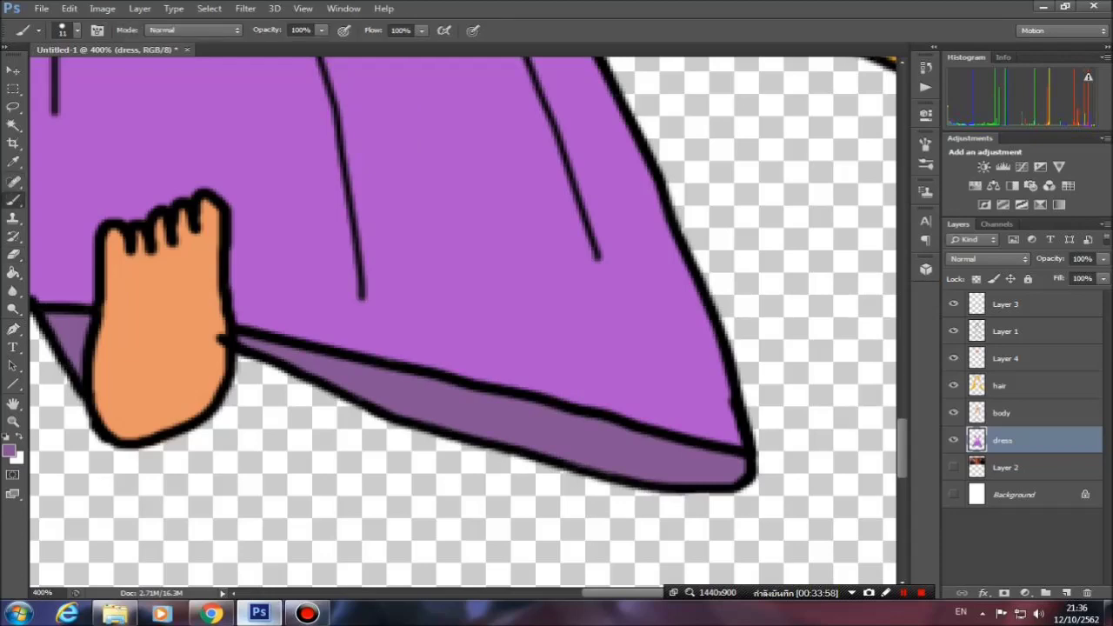
{"action": "key", "text": "ctrl+s"}
{"action": "key", "text": "Escape"}
{"action": "key", "text": "ctrl+minus"}
{"action": "key", "text": "ctrl+minus"}
Paint a light-coloured trim line along the skirt hem edge.
{"action": "left_click", "coordinate": [9, 449]}
{"action": "left_click", "coordinate": [705, 142]}
{"action": "right_click", "coordinate": [287, 361]}
{"action": "key", "text": "Return"}
{"action": "left_click_drag", "start_coordinate": [246, 377], "coordinate": [326, 377]}
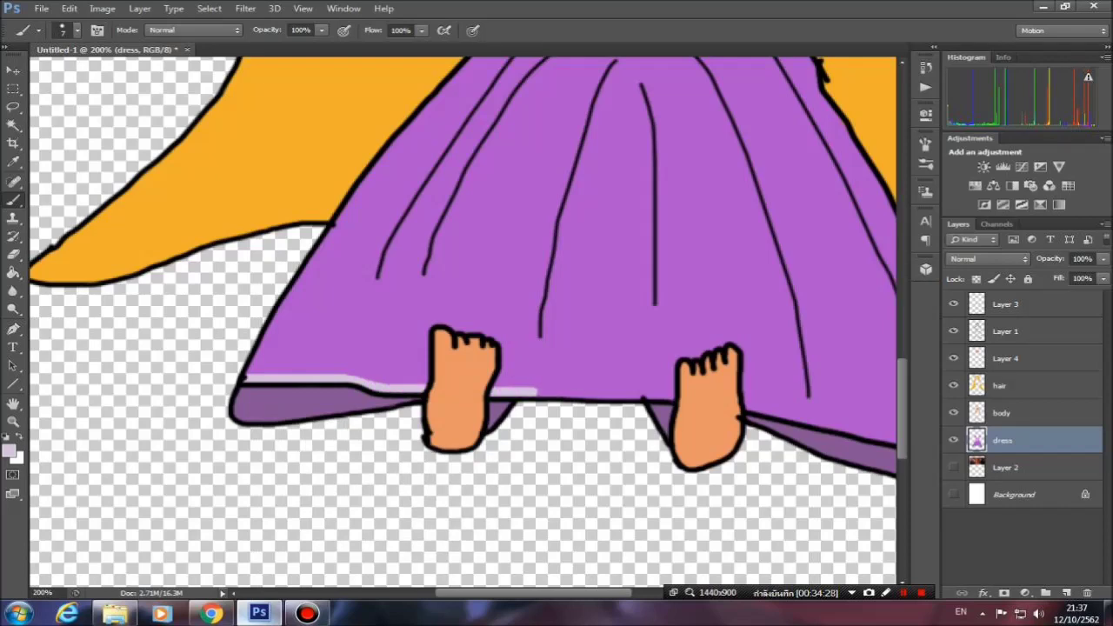
{"action": "left_click_drag", "start_coordinate": [752, 405], "coordinate": [478, 405]}
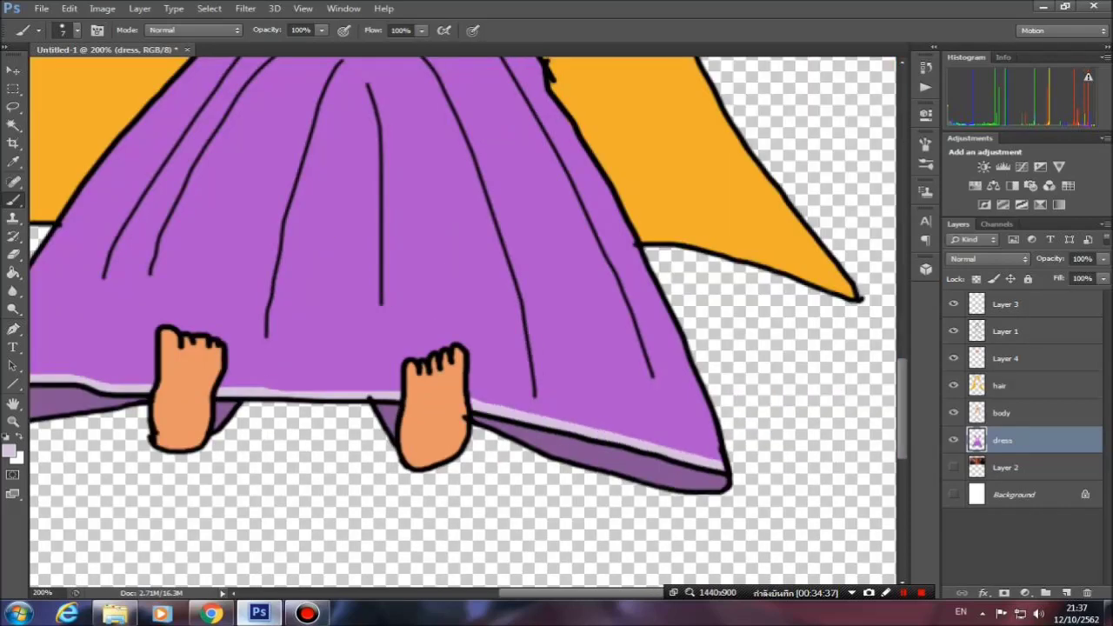
Compare with the Rapunzel reference images and pick light lavender d5c0dc for the trim.
{"action": "key", "text": "ctrl+0"}
{"action": "key", "text": "alt+Tab"}
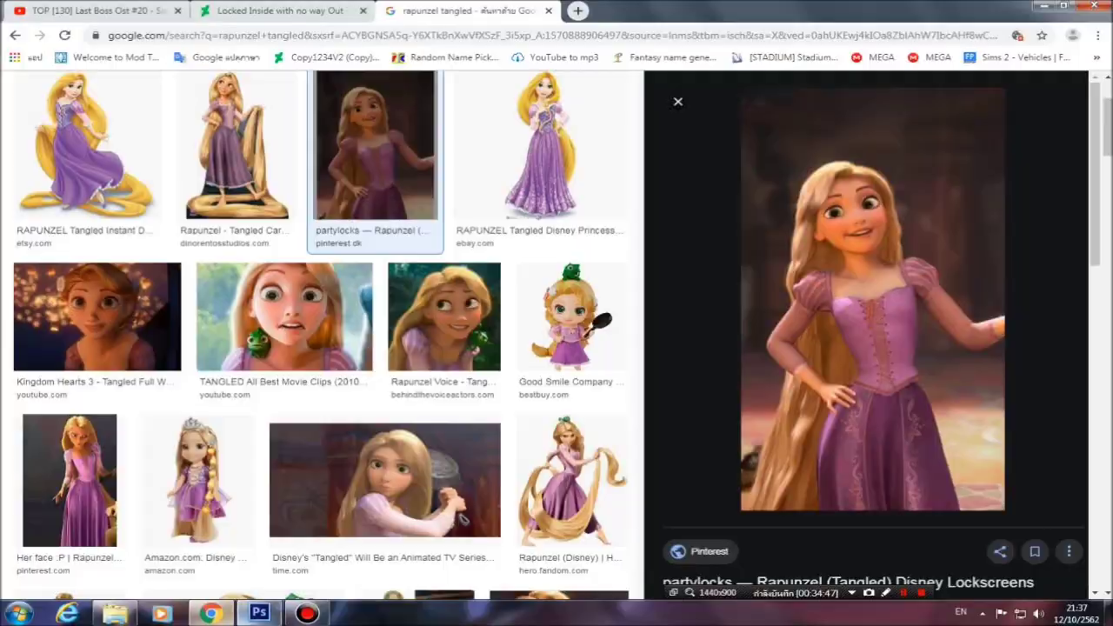
{"action": "left_click", "coordinate": [258, 614]}
{"action": "key", "text": "ctrl+plus"}
{"action": "key", "text": "ctrl+plus"}
{"action": "left_click", "coordinate": [9, 449]}
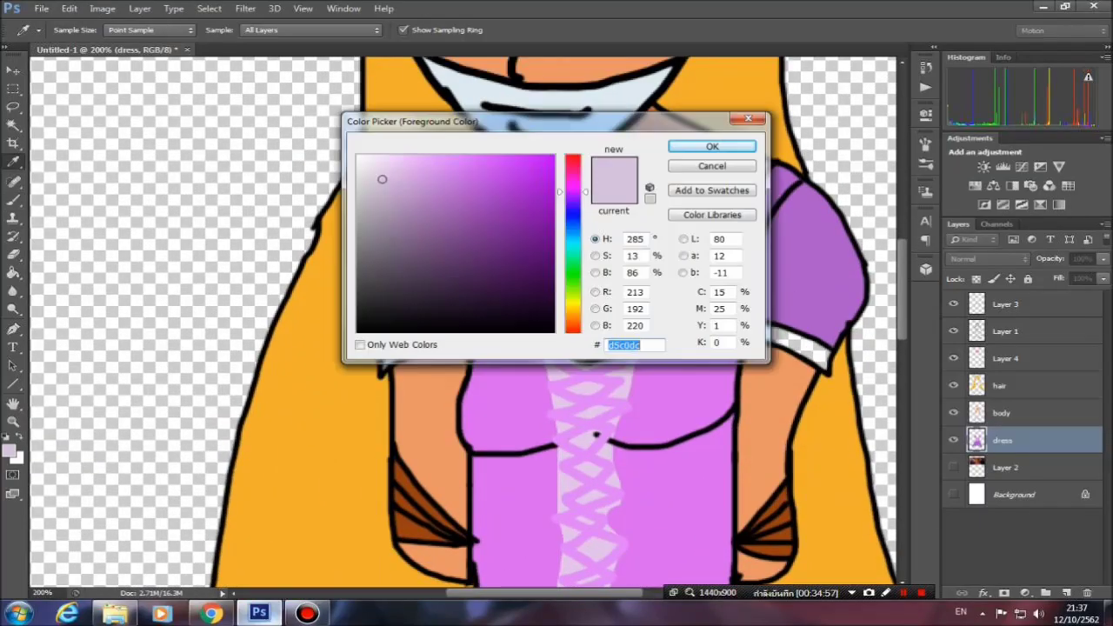
Ready a lavender brush at 300% on the bodice and undo a bad left-neckline stroke.
{"action": "key", "text": "Return"}
{"action": "key", "text": "b"}
{"action": "right_click", "coordinate": [382, 346]}
{"action": "key", "text": "Escape"}
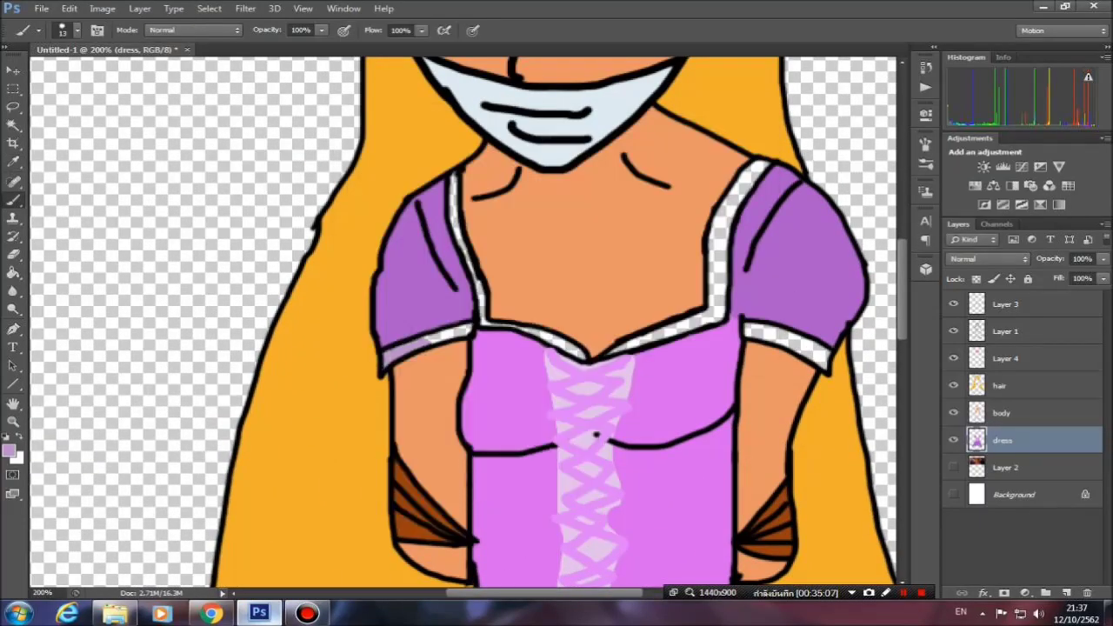
{"action": "key", "text": "ctrl+plus"}
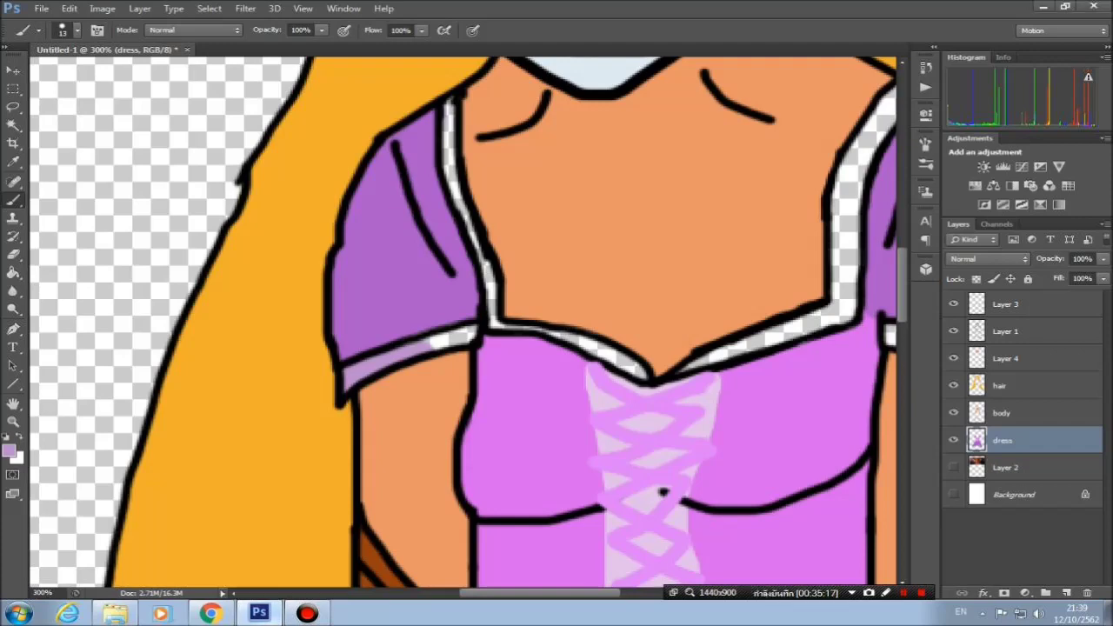
{"action": "scroll", "coordinate": [463, 321], "scroll_direction": "right", "scroll_amount": 5}
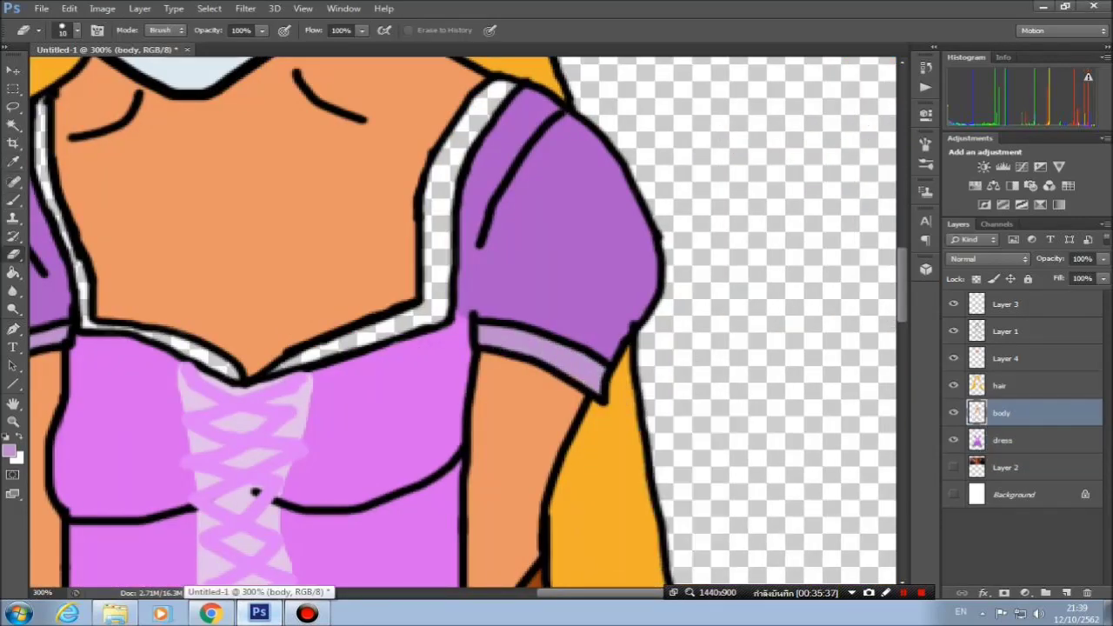
{"action": "left_click", "coordinate": [255, 492], "text": "ctrl"}
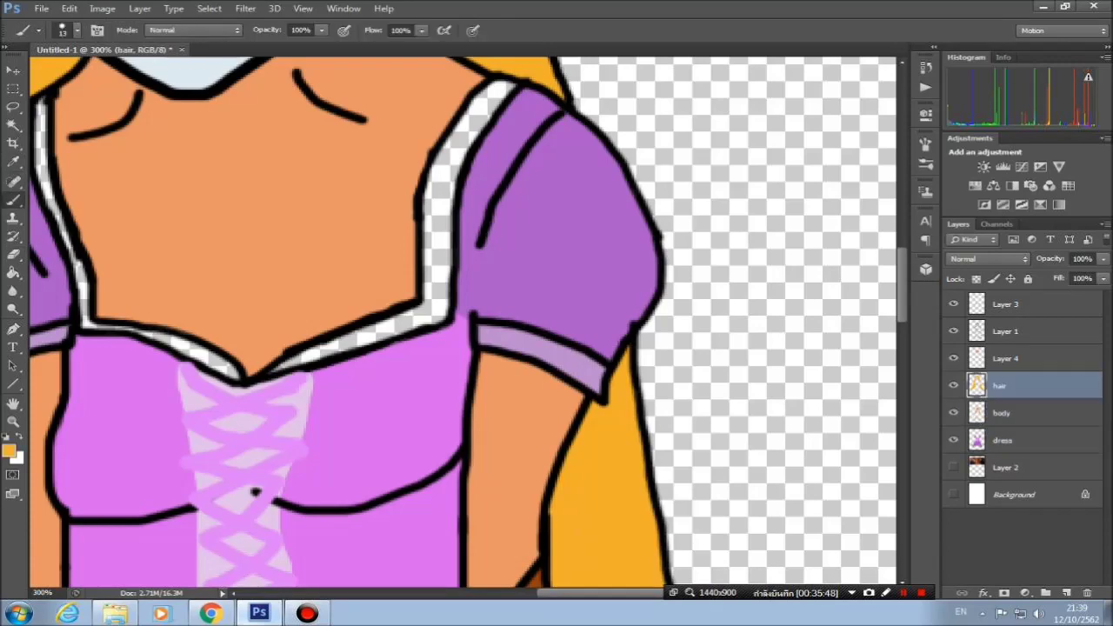
{"action": "left_click_drag", "start_coordinate": [255, 493], "coordinate": [576, 525]}
{"action": "left_click", "coordinate": [576, 526], "text": "alt"}
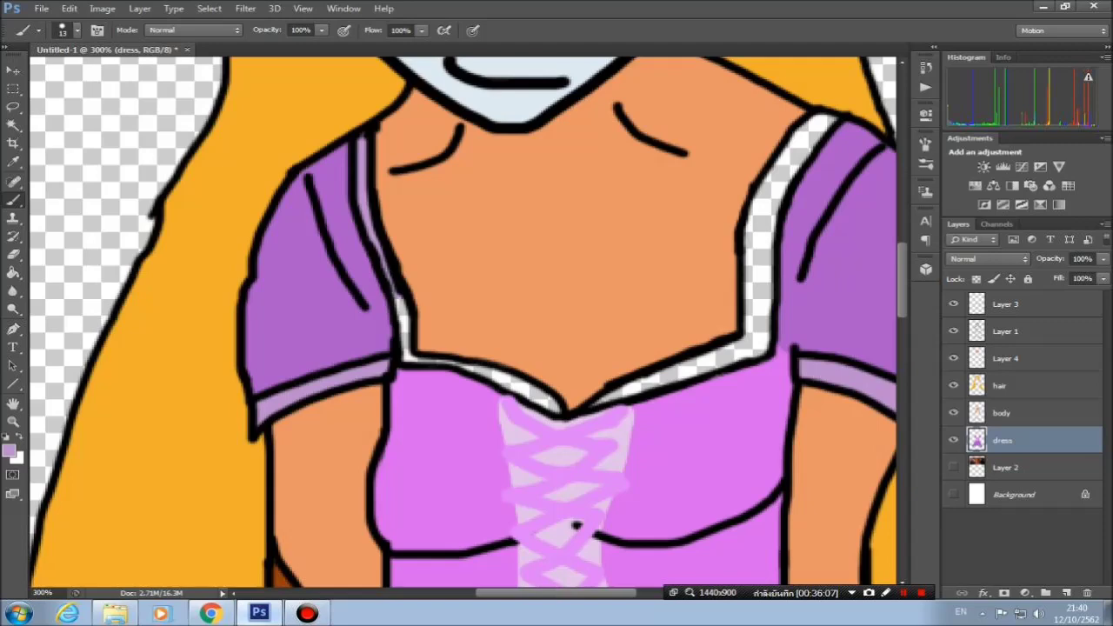
{"action": "key", "text": "ctrl+z"}
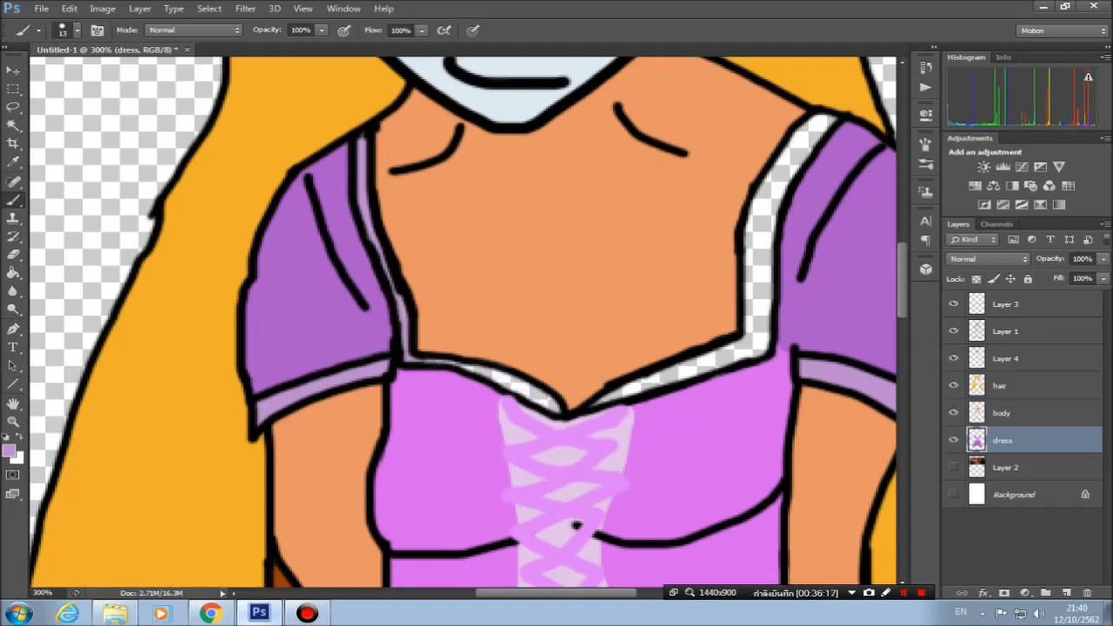
Paint the lavender trim strip along the right neckline at 400% zoom.
{"action": "key", "text": "ctrl+plus"}
{"action": "mouse_move", "coordinate": [383, 431]}
{"action": "left_mouse_down"}
{"action": "mouse_move", "coordinate": [600, 335]}
{"action": "mouse_move", "coordinate": [584, 217]}
{"action": "left_mouse_up"}
{"action": "scroll", "coordinate": [469, 321], "scroll_direction": "up", "scroll_amount": 1}
{"action": "scroll", "coordinate": [470, 322], "scroll_direction": "up", "scroll_amount": 2}
{"action": "left_click_drag", "start_coordinate": [619, 261], "coordinate": [700, 146]}
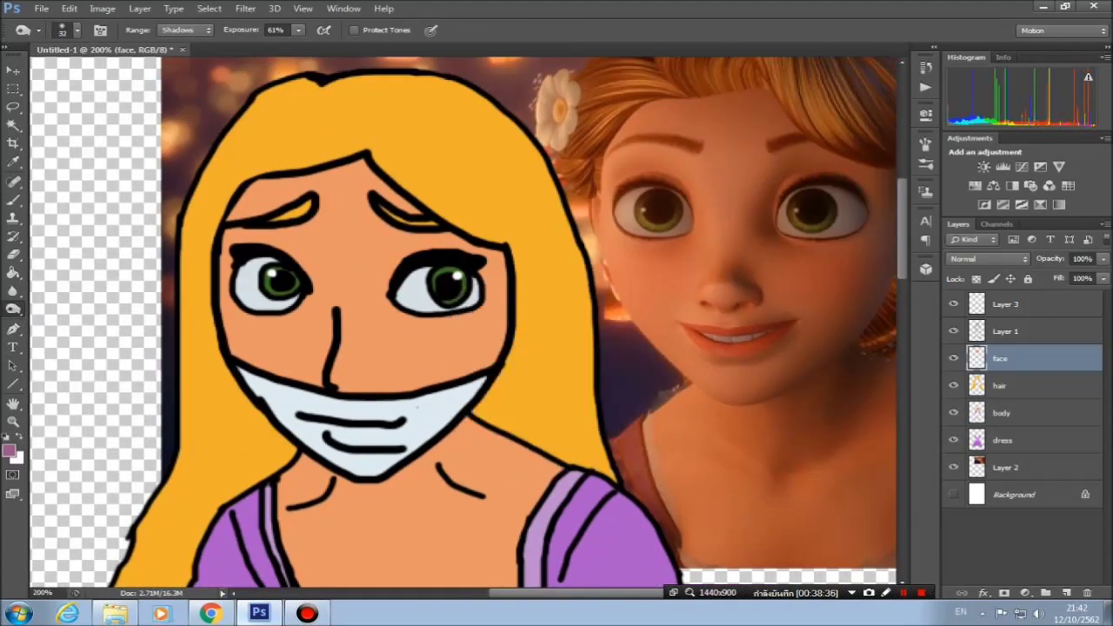
Burn darker shading onto the cheek below the right eye and the chest below the neck.
{"action": "left_click_drag", "start_coordinate": [487, 296], "coordinate": [387, 313]}
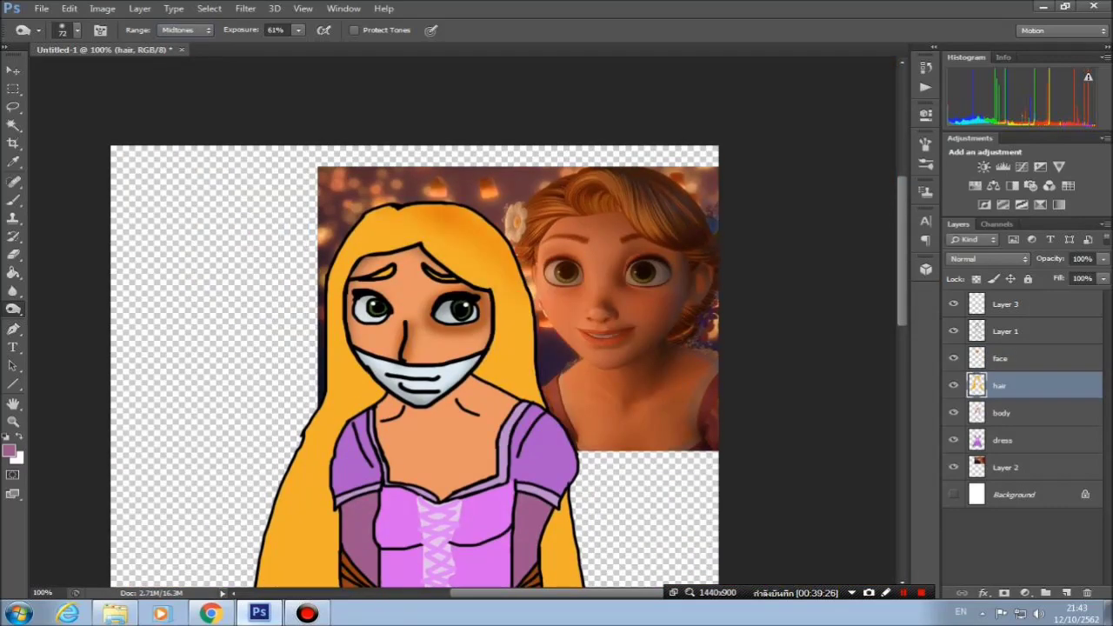
{"action": "scroll", "coordinate": [414, 348], "scroll_direction": "down", "scroll_amount": 5}
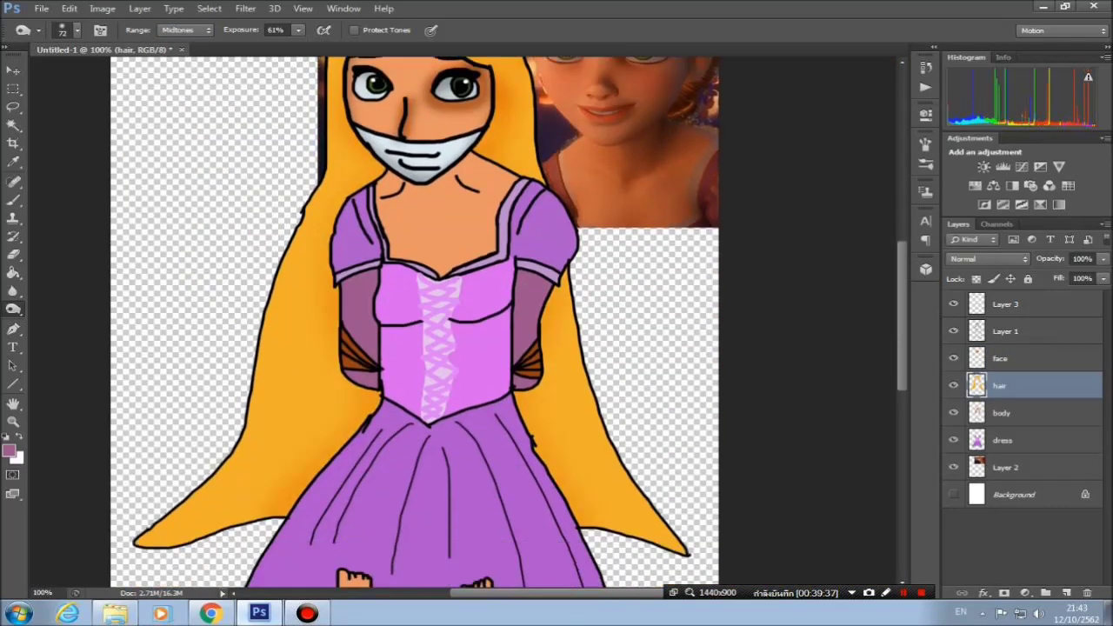
{"action": "scroll", "coordinate": [414, 322], "scroll_direction": "down", "scroll_amount": 2}
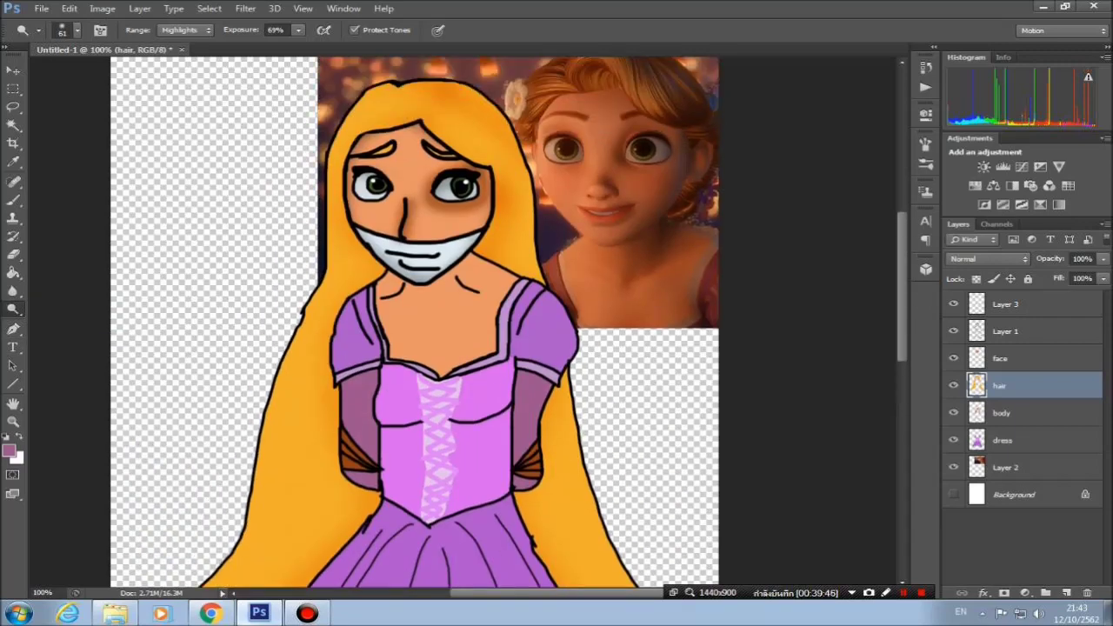
{"action": "scroll", "coordinate": [414, 331], "scroll_direction": "down", "scroll_amount": 3}
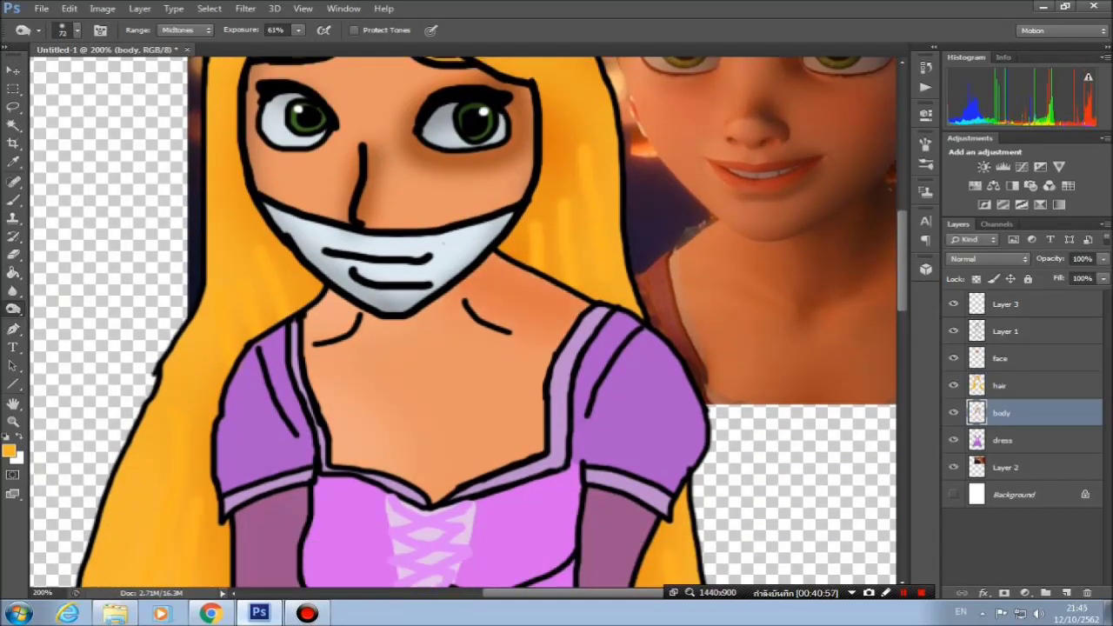
{"action": "left_click_drag", "start_coordinate": [426, 391], "coordinate": [531, 409]}
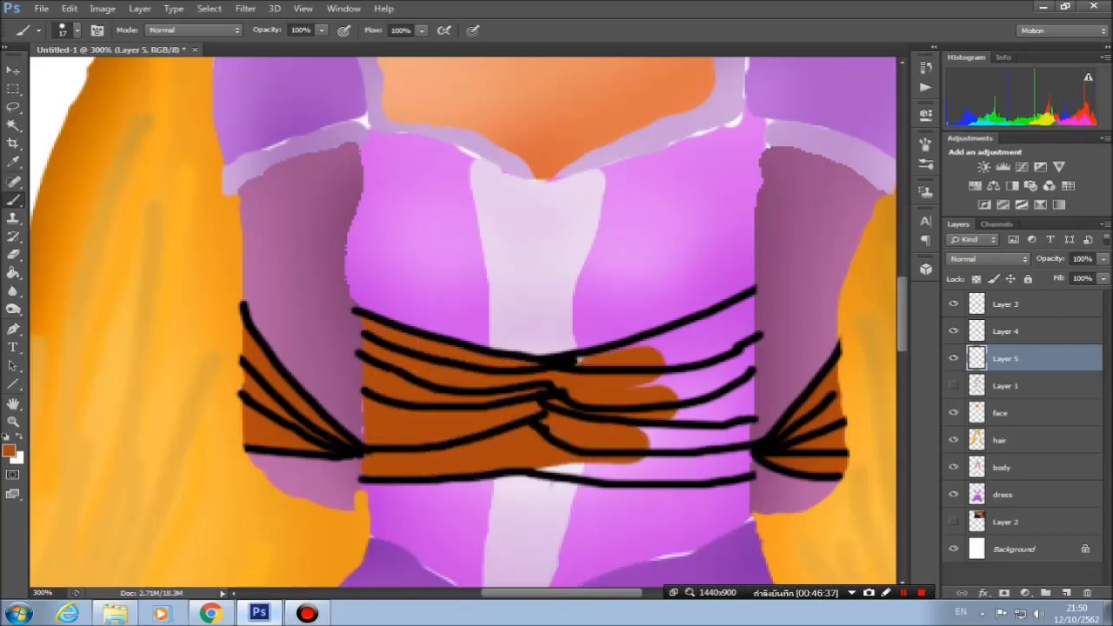
Paint brown into the upper rope coils and remaining lower rope gaps, then reshow the line art.
{"action": "left_click_drag", "start_coordinate": [578, 359], "coordinate": [746, 314]}
{"action": "left_click_drag", "start_coordinate": [748, 466], "coordinate": [548, 471]}
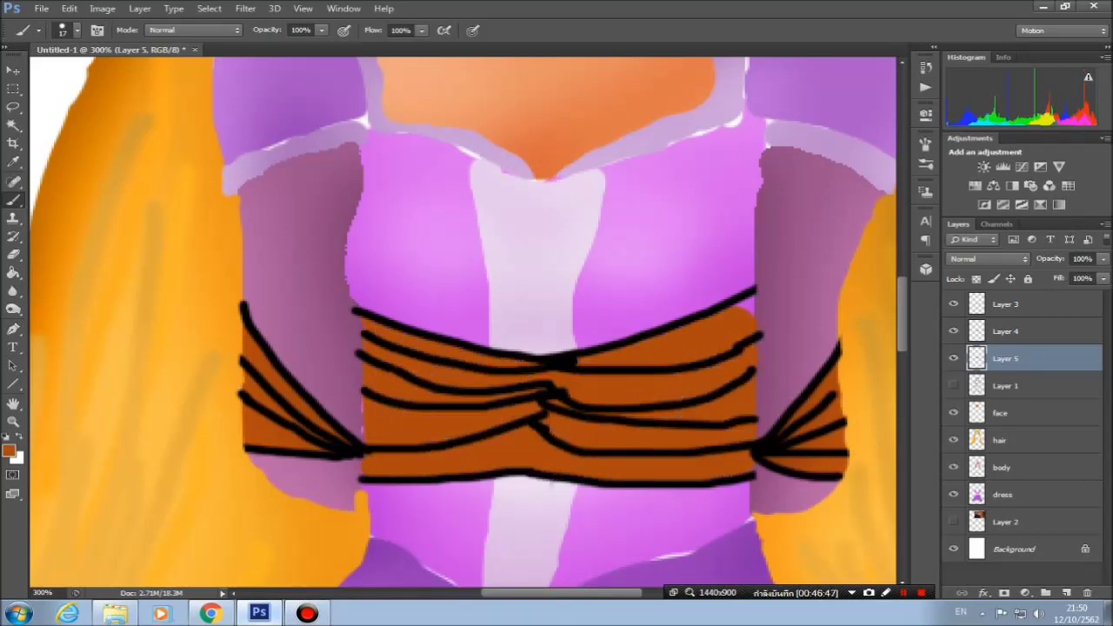
{"action": "key", "text": "e"}
{"action": "left_click", "coordinate": [953, 385]}
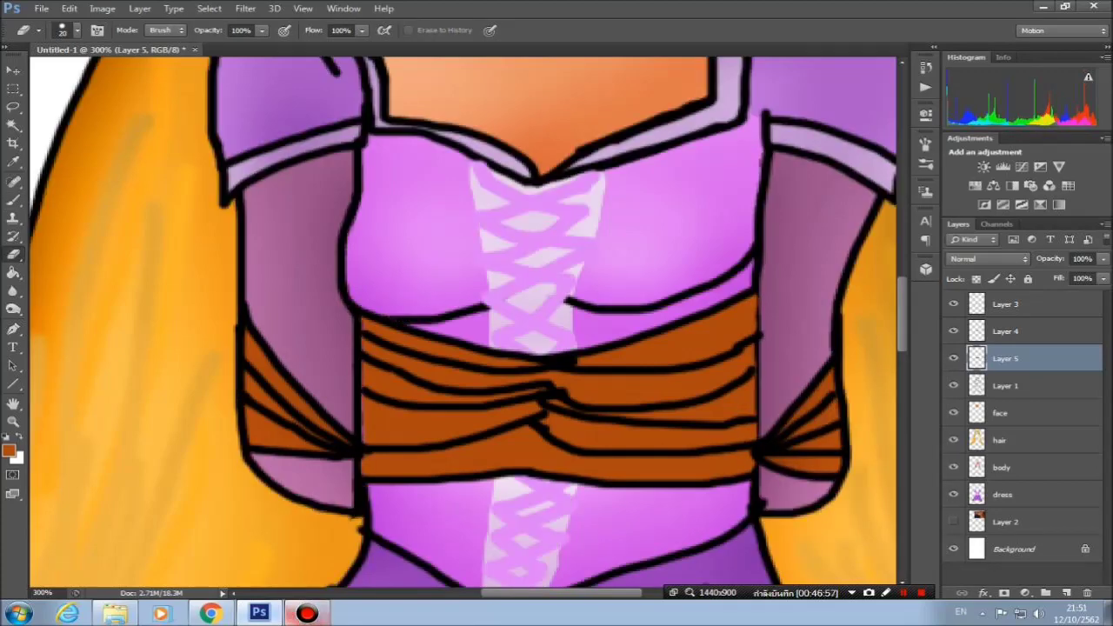
Burn the centre of the brown rope band darker with the Burn tool set to Midtones.
{"action": "key", "text": "o"}
{"action": "key", "text": "ctrl+minus"}
{"action": "scroll", "coordinate": [462, 321], "scroll_direction": "up", "scroll_amount": 2}
{"action": "key", "text": "alt+shift+m"}
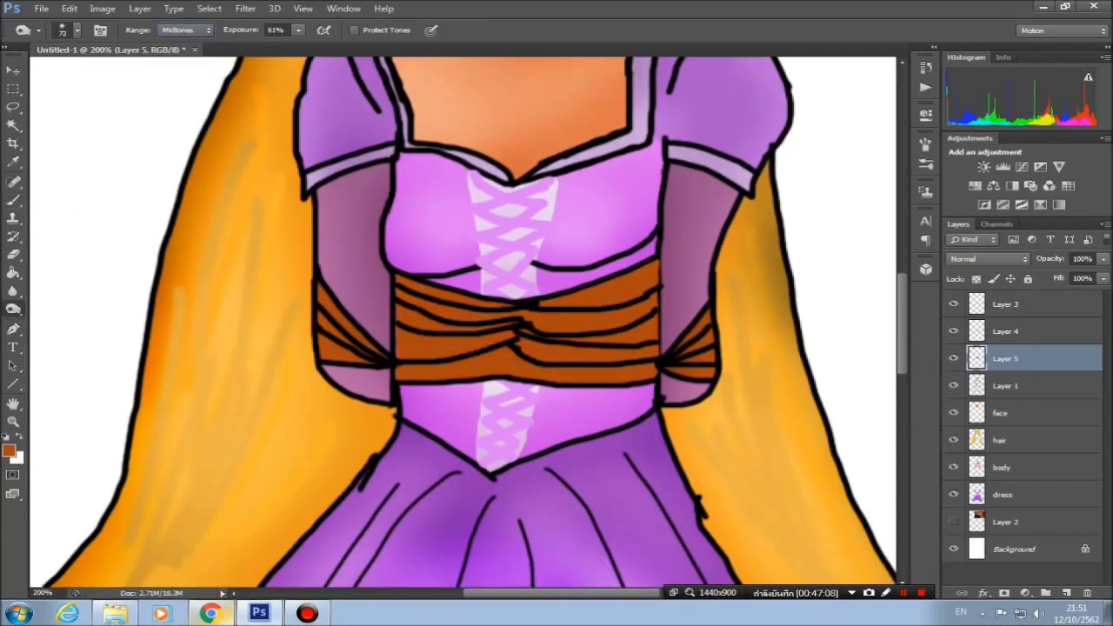
{"action": "left_click_drag", "start_coordinate": [439, 361], "coordinate": [596, 343]}
Fit the canvas in view and flip it horizontally via Image Rotation.
{"action": "key", "text": "ctrl+minus"}
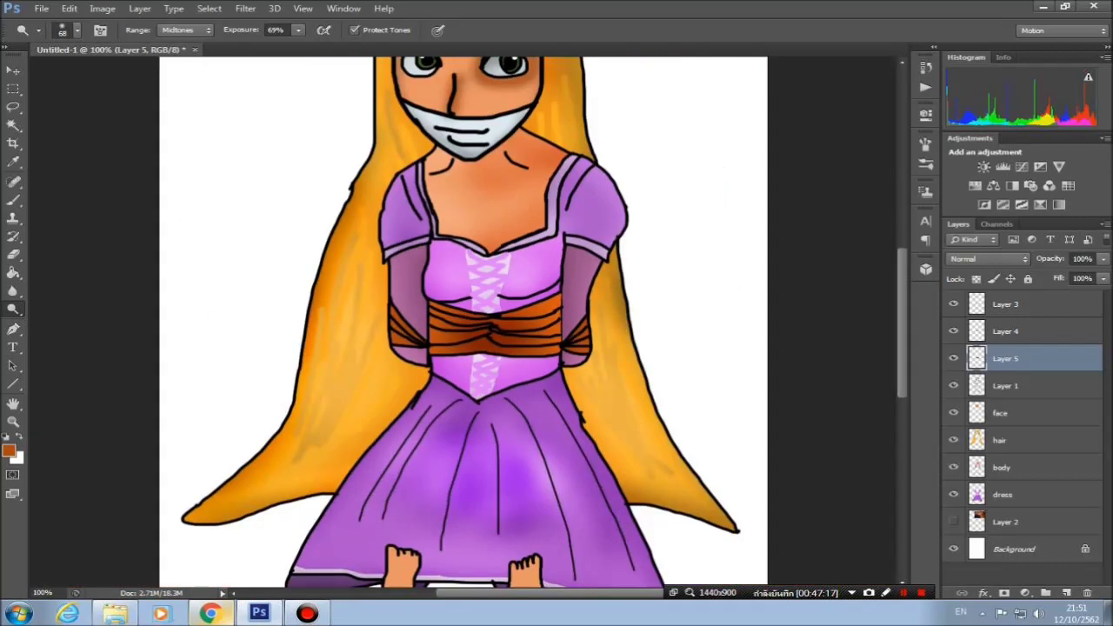
{"action": "key", "text": "ctrl+minus"}
{"action": "key", "text": "alt+comma"}
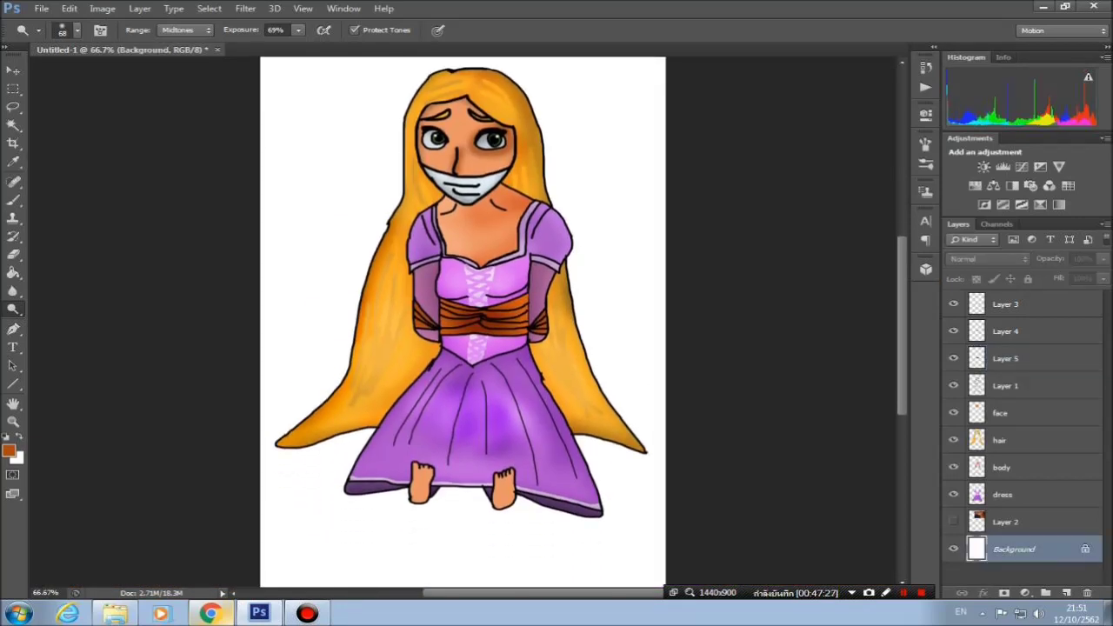
{"action": "left_click", "coordinate": [101, 8]}
{"action": "left_click", "coordinate": [313, 193]}
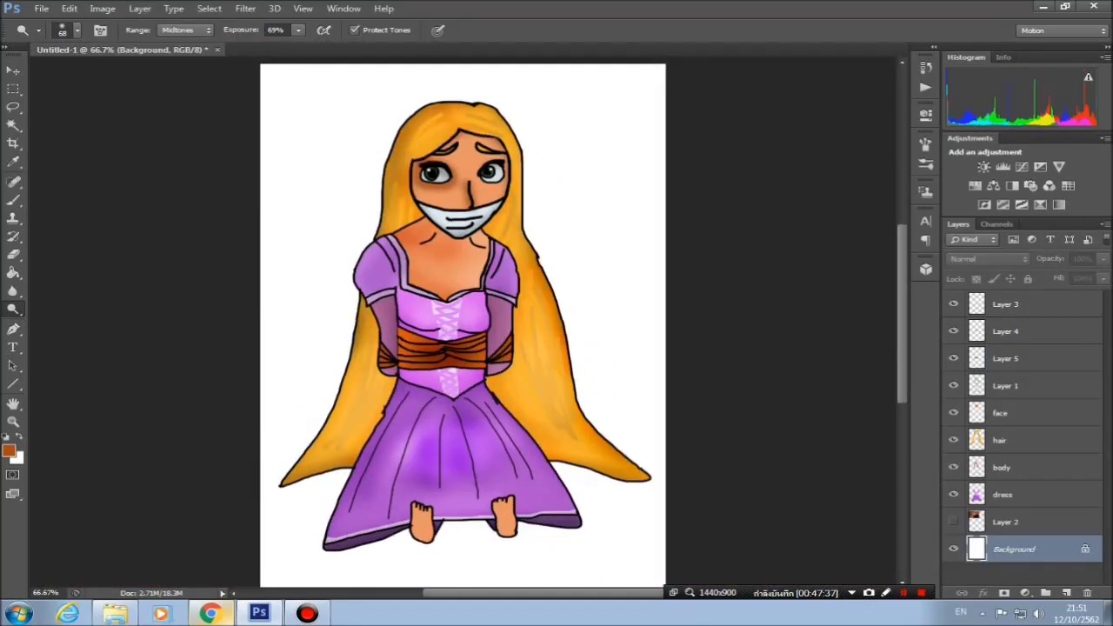
{"action": "key", "text": "ctrl+plus"}
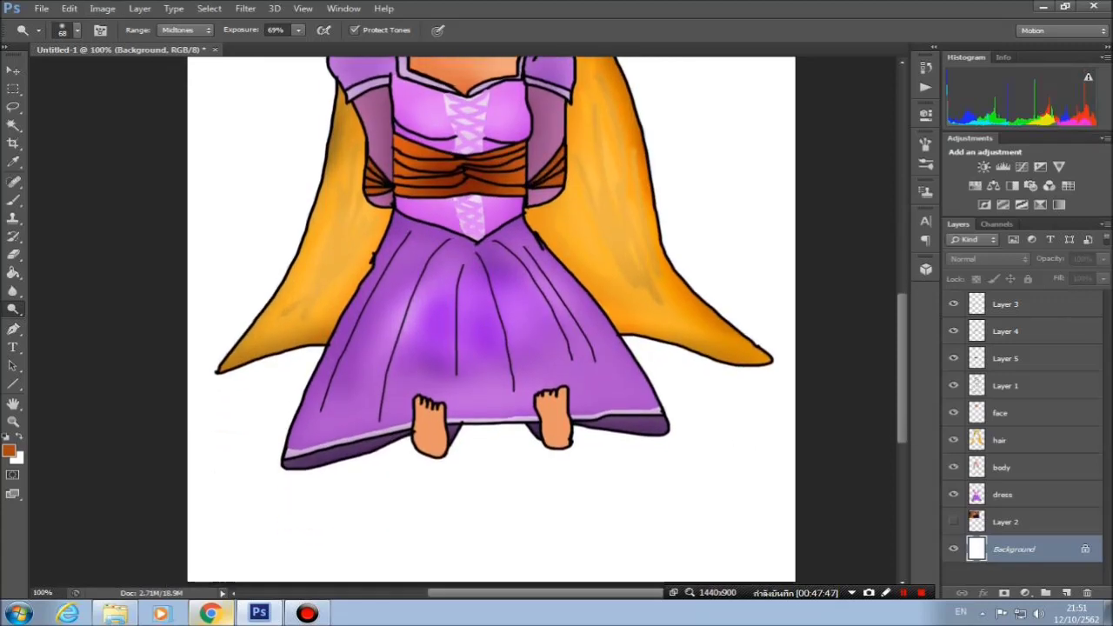
Make Layer 5 active and zoom in on the feet.
{"action": "left_click", "coordinate": [1006, 359]}
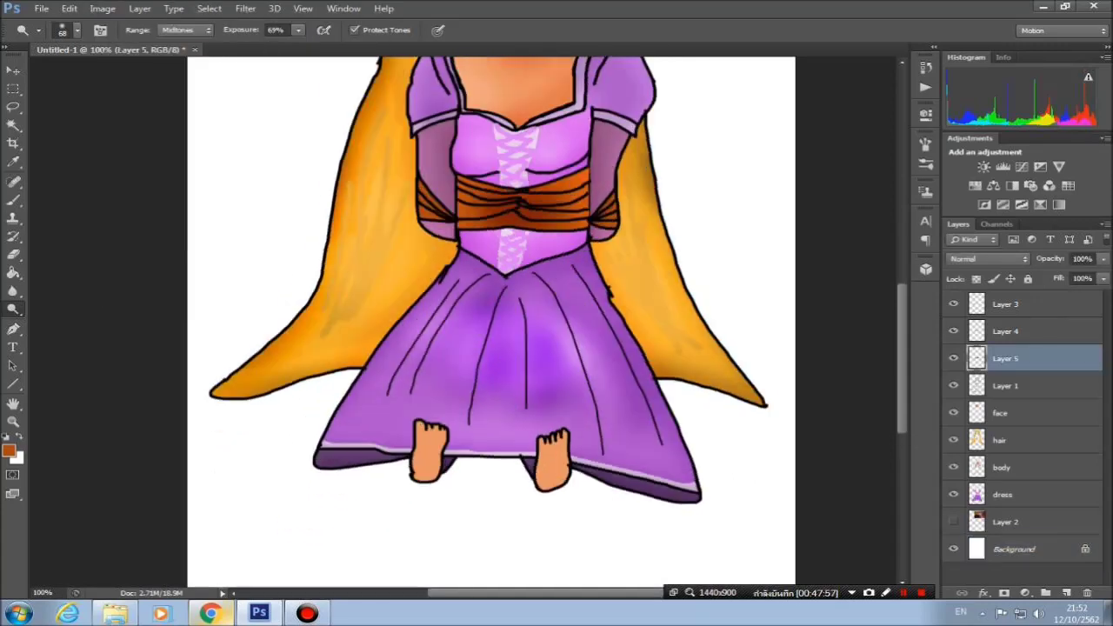
{"action": "key", "text": "ctrl+minus"}
{"action": "key", "text": "ctrl+plus"}
{"action": "key", "text": "ctrl+plus"}
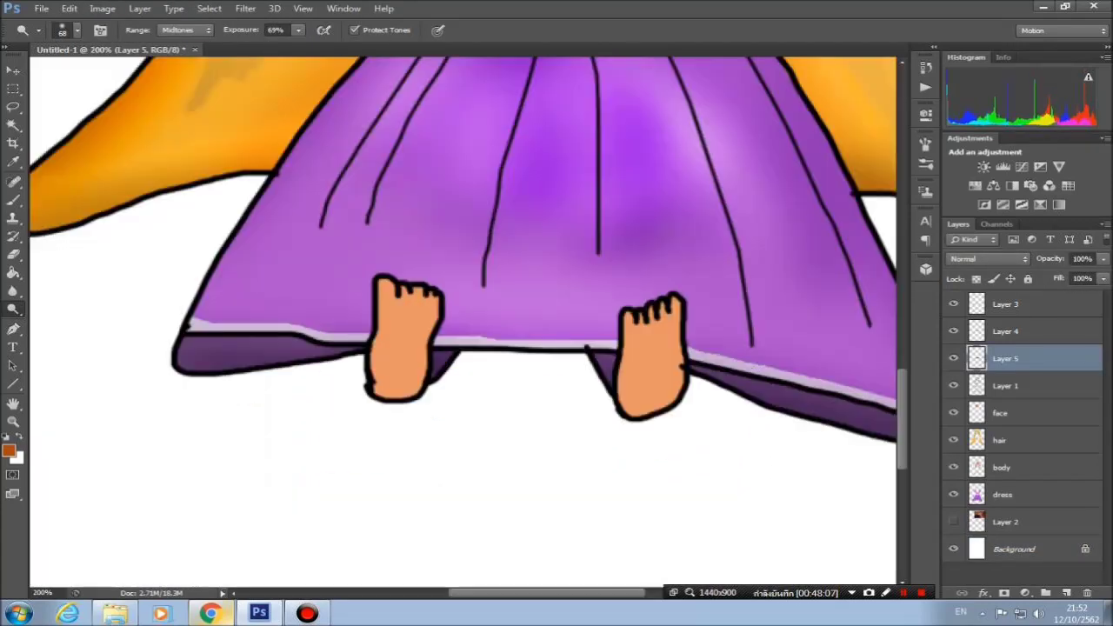
{"action": "key", "text": "w"}
{"action": "key", "text": "shift+w"}
{"action": "scroll", "coordinate": [463, 273], "scroll_direction": "up", "scroll_amount": 1}
{"action": "key", "text": "alt+bracketleft"}
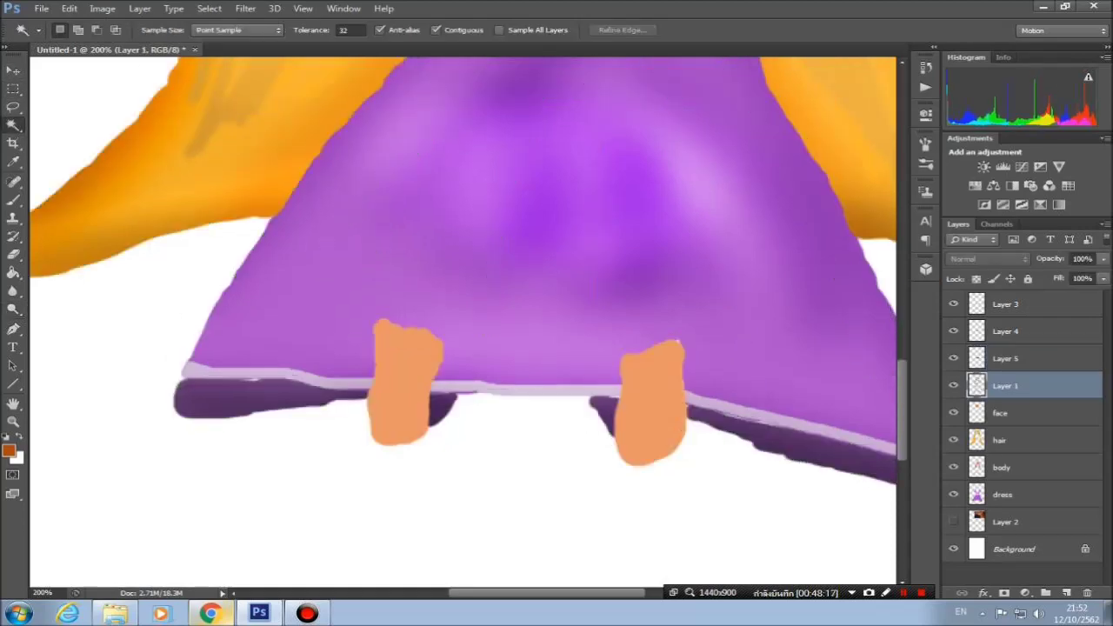
Mirror the selected left-foot outline on Layer 1 by setting its width to -100%.
{"action": "key", "text": "l"}
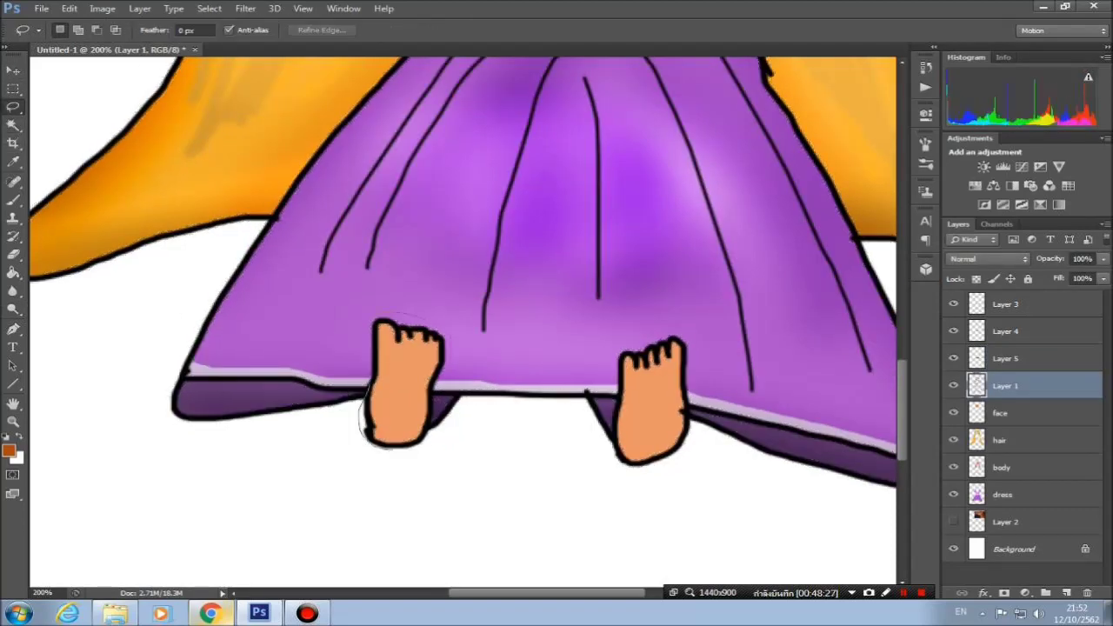
{"action": "key", "text": "m"}
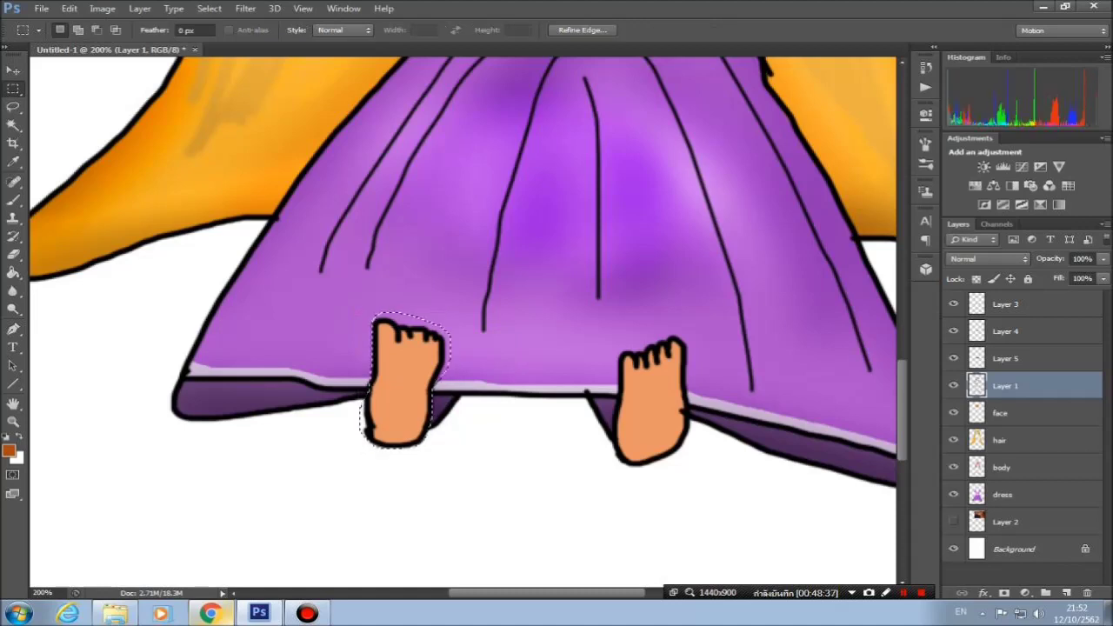
{"action": "key", "text": "ctrl+t"}
{"action": "type", "text": "-100"}
{"action": "key", "text": "Return"}
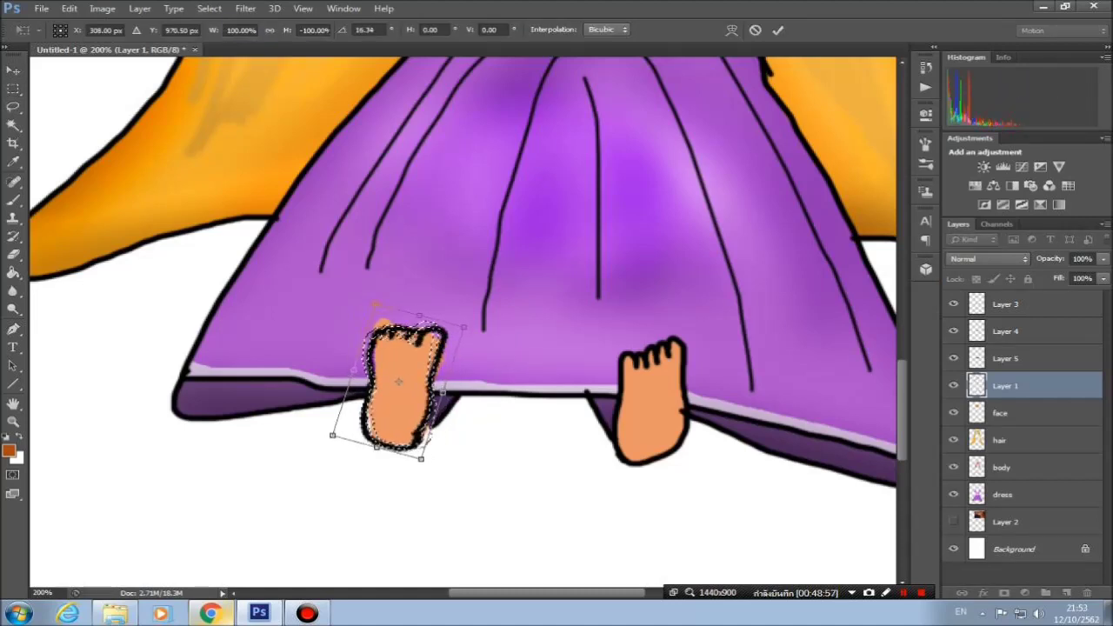
{"action": "key", "text": "Return"}
{"action": "key", "text": "ctrl+d"}
{"action": "key", "text": "ctrl+plus"}
Set the brush to black at size 5.
{"action": "left_click", "coordinate": [9, 451]}
{"action": "left_click", "coordinate": [374, 330]}
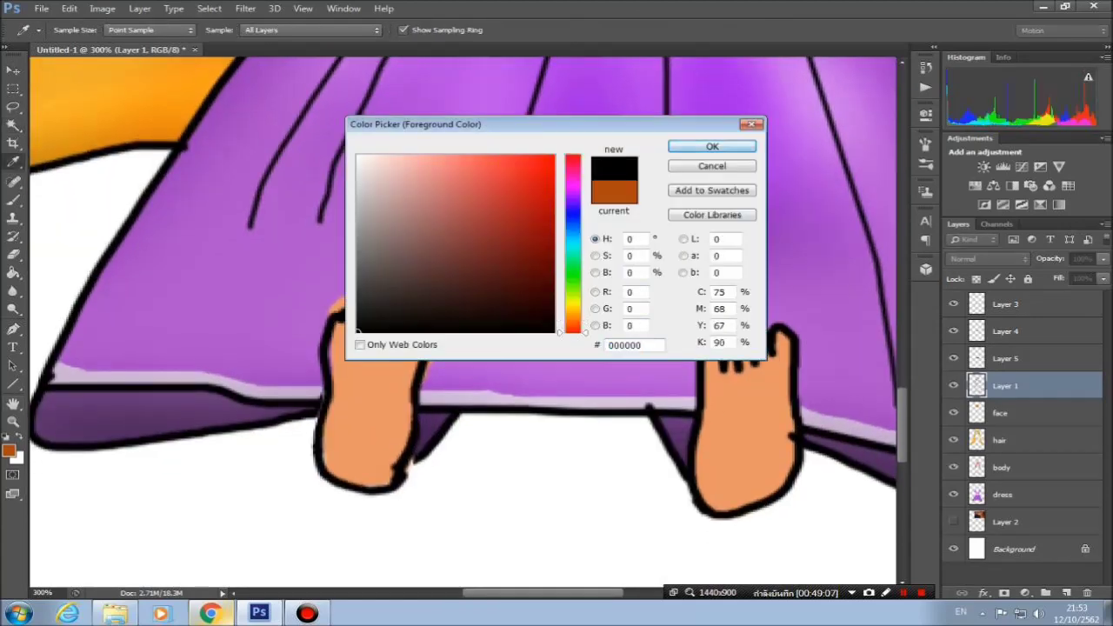
{"action": "left_click", "coordinate": [708, 147]}
{"action": "key", "text": "b"}
{"action": "key", "text": "bracketleft"}
{"action": "key", "text": "bracketleft"}
{"action": "key", "text": "bracketleft"}
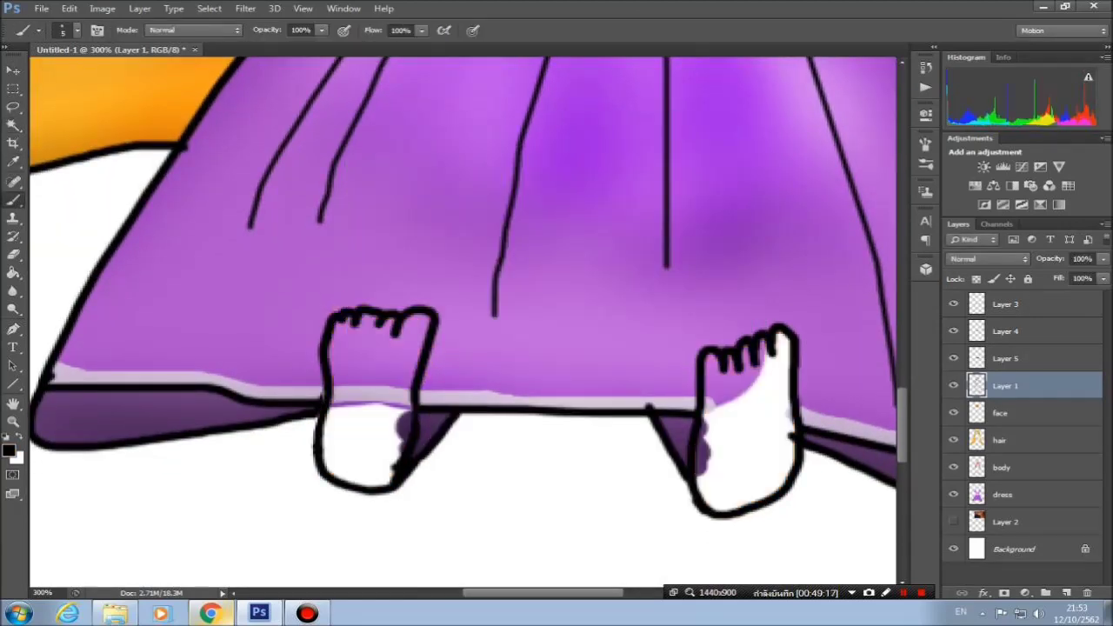
Select the left foot's skin fill on the body layer and rotate it to fit the outline.
{"action": "key", "text": "v"}
{"action": "left_click", "coordinate": [1001, 467]}
{"action": "key", "text": "m"}
{"action": "left_click_drag", "start_coordinate": [310, 298], "coordinate": [455, 509]}
{"action": "key", "text": "ctrl+t"}
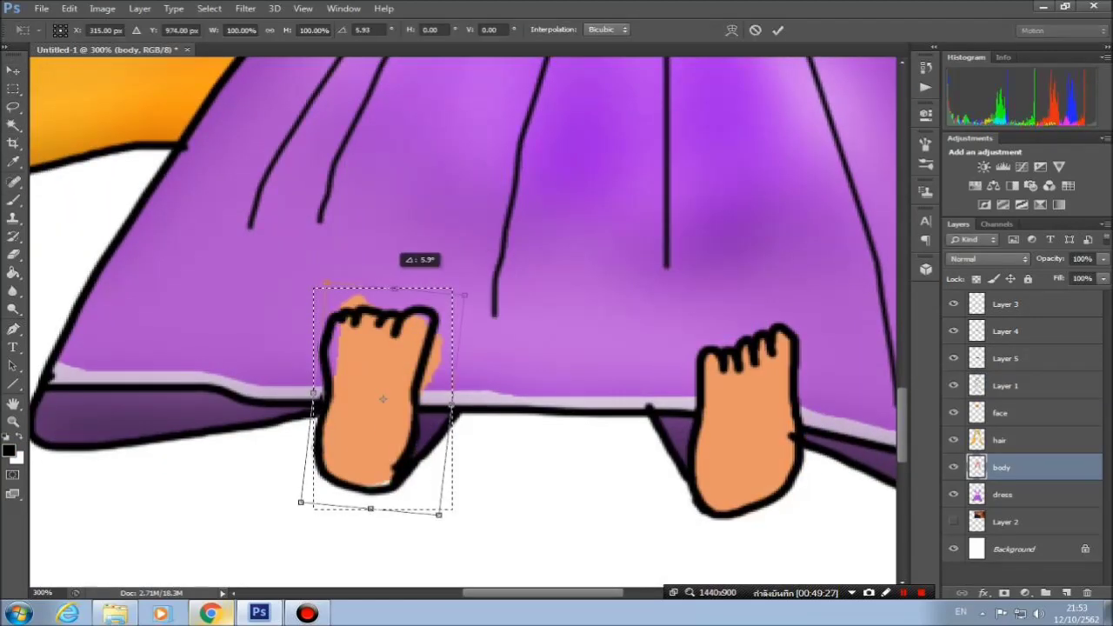
{"action": "left_click_drag", "start_coordinate": [423, 258], "coordinate": [383, 286]}
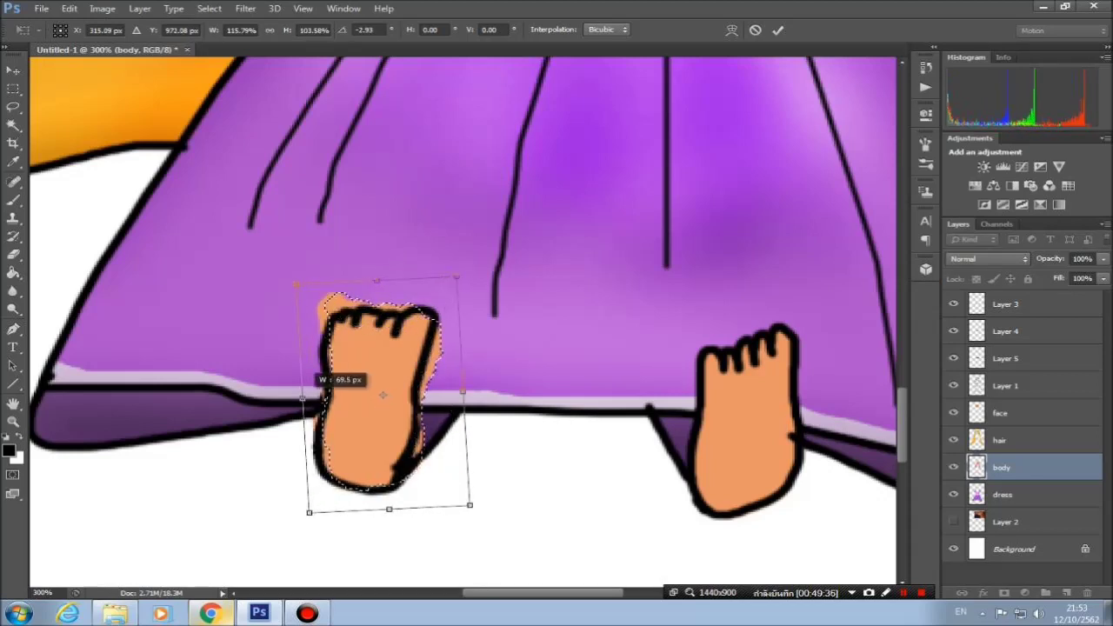
{"action": "key", "text": "Return"}
Erase leftover fill around the left foot and sample the foot's skin colour.
{"action": "key", "text": "e"}
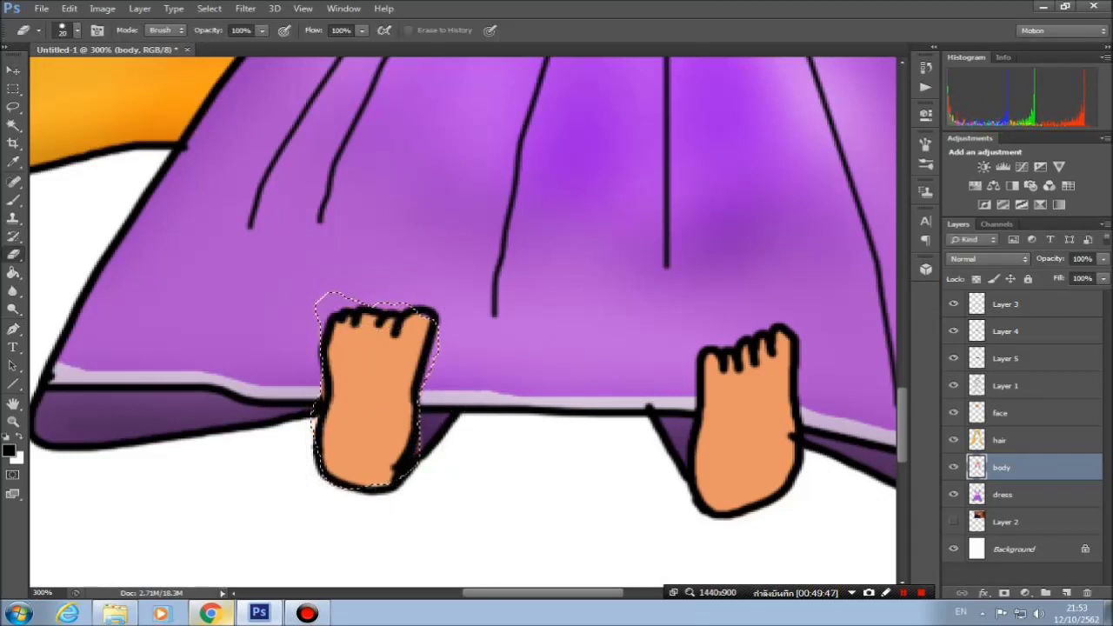
{"action": "key", "text": "ctrl+d"}
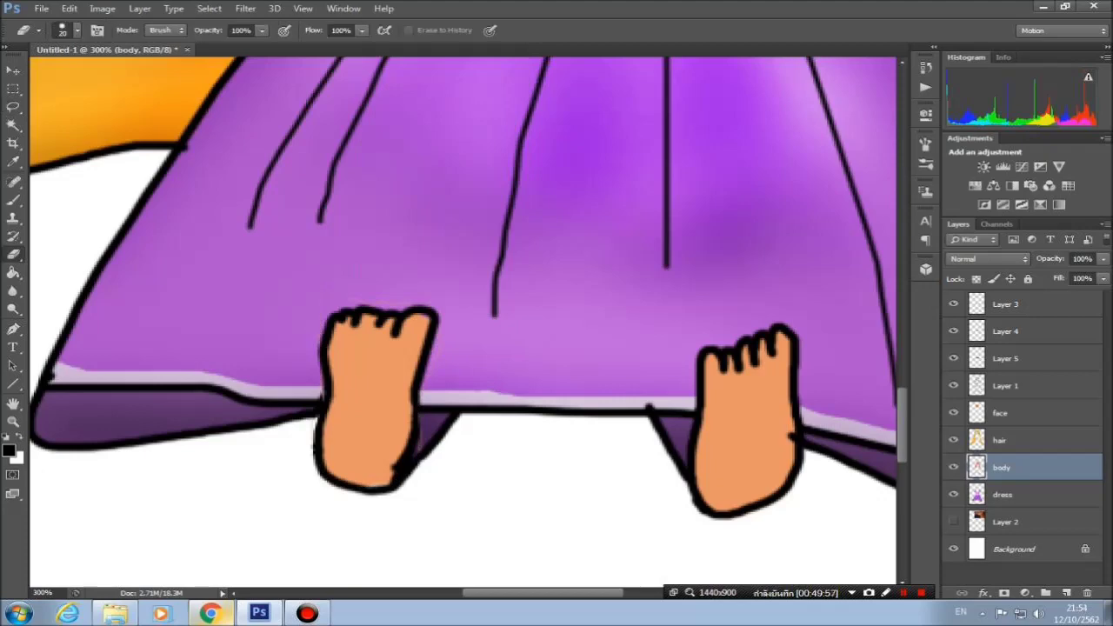
{"action": "key", "text": "b"}
{"action": "left_click", "coordinate": [417, 334], "text": "alt"}
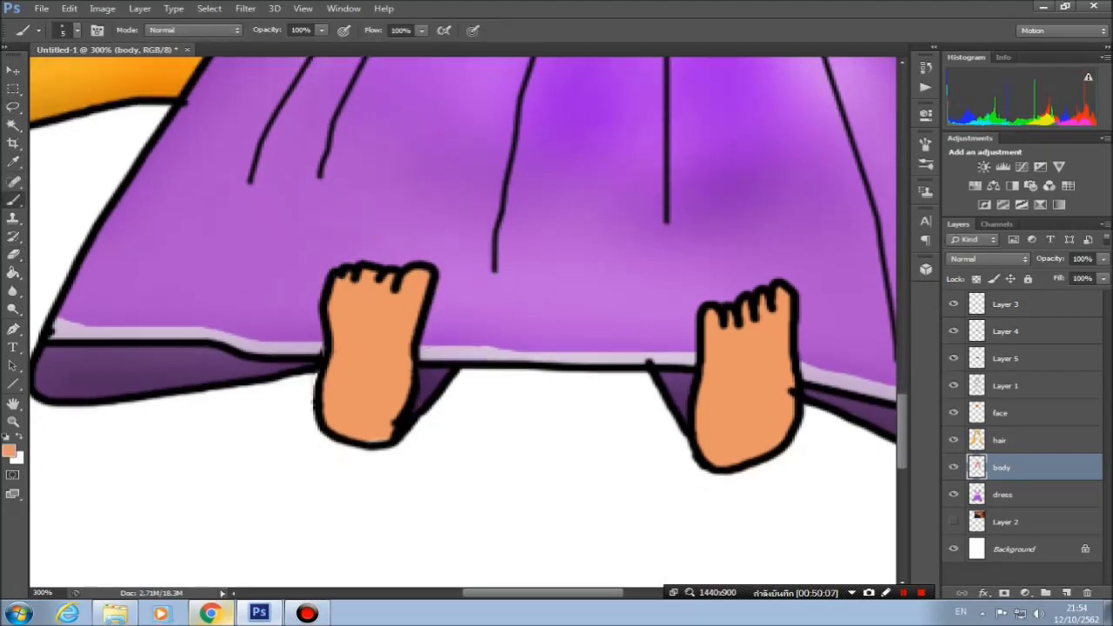
{"action": "key", "text": "ctrl+minus"}
{"action": "key", "text": "ctrl+minus"}
{"action": "key", "text": "ctrl+minus"}
{"action": "key", "text": "ctrl+minus"}
Paint sky blue across the upper Background layer behind the figure.
{"action": "left_click", "coordinate": [1014, 548]}
{"action": "left_click", "coordinate": [8, 449]}
{"action": "left_click", "coordinate": [573, 229]}
{"action": "left_click", "coordinate": [466, 170]}
{"action": "left_click", "coordinate": [712, 146]}
{"action": "right_click", "coordinate": [405, 294]}
{"action": "left_click_drag", "start_coordinate": [313, 365], "coordinate": [548, 365]}
{"action": "right_click", "coordinate": [507, 313]}
{"action": "left_click_drag", "start_coordinate": [313, 217], "coordinate": [613, 217]}
{"action": "left_click_drag", "start_coordinate": [330, 356], "coordinate": [600, 365]}
Paint green grass across the lower canvas.
{"action": "left_click", "coordinate": [9, 449]}
{"action": "left_click", "coordinate": [458, 179]}
{"action": "left_click", "coordinate": [714, 147]}
{"action": "left_click_drag", "start_coordinate": [313, 487], "coordinate": [613, 487]}
Paint soft light-blue cloud strokes across the sky.
{"action": "left_click", "coordinate": [9, 450]}
{"action": "left_click", "coordinate": [410, 181]}
{"action": "left_click", "coordinate": [715, 146]}
{"action": "left_click_drag", "start_coordinate": [365, 157], "coordinate": [408, 126]}
{"action": "left_click_drag", "start_coordinate": [330, 187], "coordinate": [474, 130]}
{"action": "mouse_move", "coordinate": [526, 196]}
{"action": "left_mouse_down"}
{"action": "mouse_move", "coordinate": [592, 213]}
{"action": "mouse_move", "coordinate": [609, 278]}
{"action": "left_mouse_up"}
{"action": "left_click_drag", "start_coordinate": [339, 252], "coordinate": [400, 331]}
Switch to white with brush size 7 and zoom in on the lower half.
{"action": "left_click", "coordinate": [9, 449]}
{"action": "left_click", "coordinate": [357, 152]}
{"action": "left_click", "coordinate": [715, 147]}
{"action": "right_click", "coordinate": [452, 349]}
{"action": "type", "text": "7"}
{"action": "key", "text": "Return"}
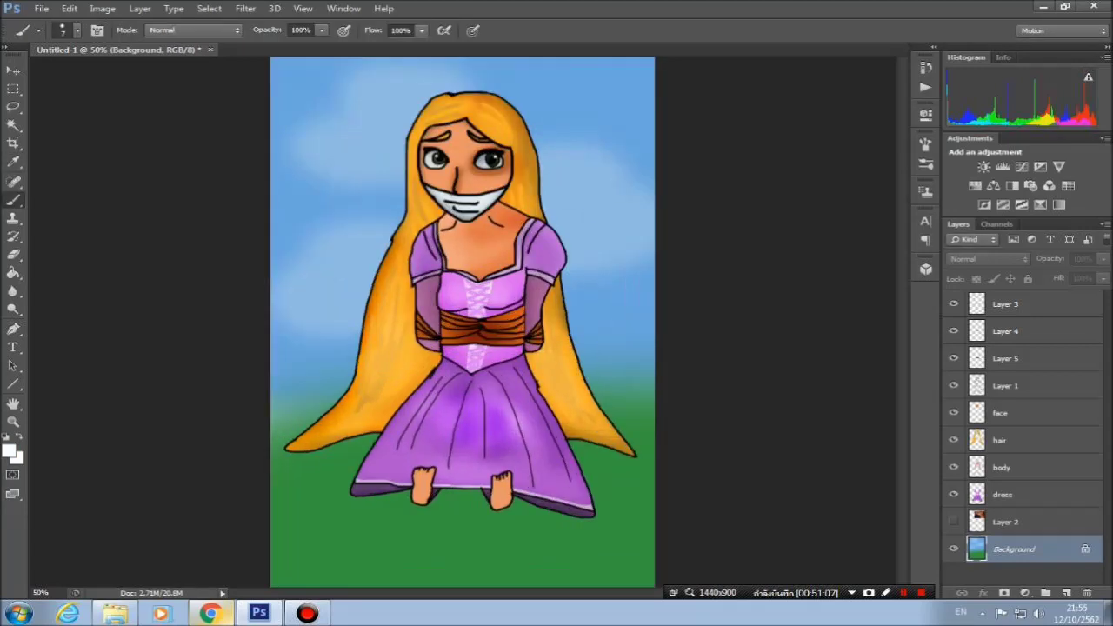
{"action": "key", "text": "ctrl+plus"}
Write a white signature and the date 12-10-62 on the grass below the skirt.
{"action": "left_click_drag", "start_coordinate": [226, 401], "coordinate": [453, 417]}
{"action": "key", "text": "ctrl+plus"}
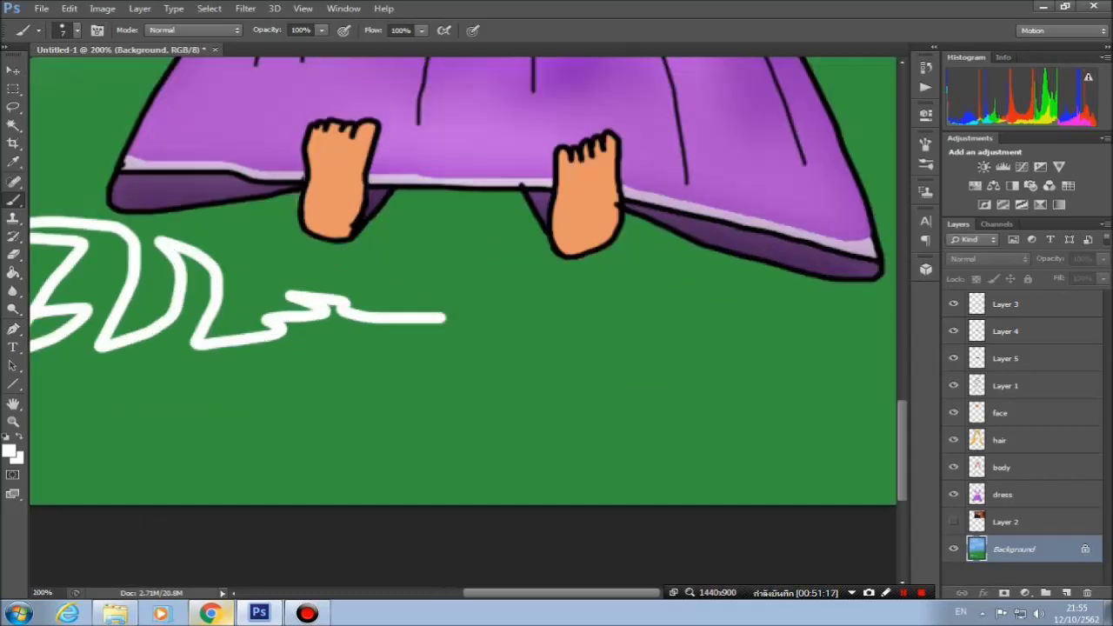
{"action": "scroll", "coordinate": [348, 348], "scroll_direction": "left", "scroll_amount": 3}
{"action": "left_click_drag", "start_coordinate": [139, 409], "coordinate": [174, 428]}
{"action": "left_click_drag", "start_coordinate": [520, 392], "coordinate": [600, 456]}
{"action": "key", "text": "ctrl+minus"}
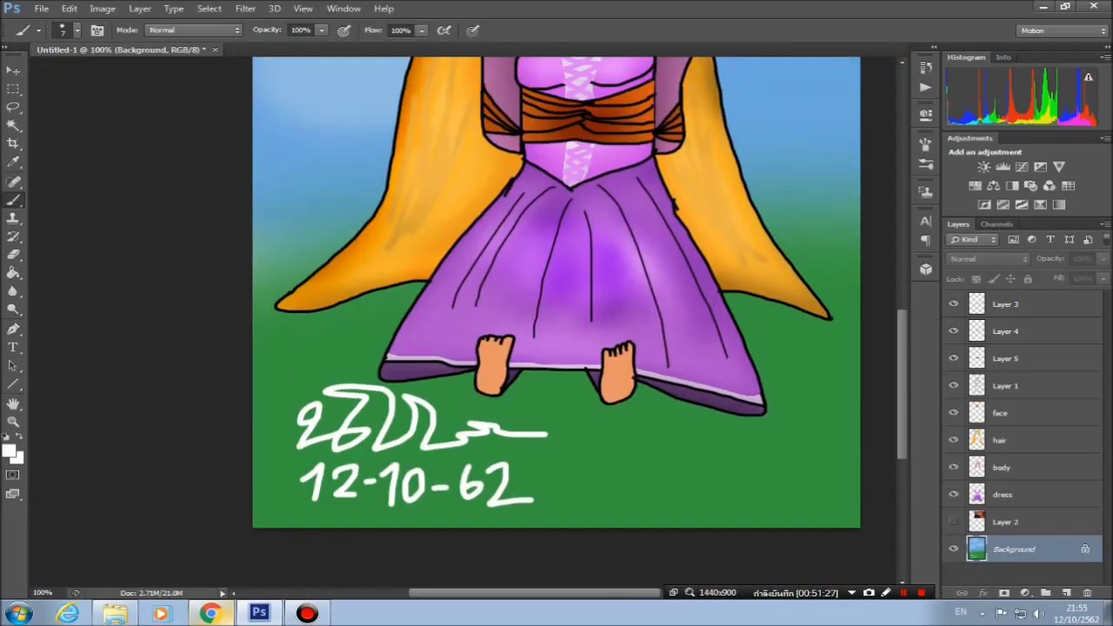
{"action": "key", "text": "ctrl+minus"}
Burn the grass beside the hair, under the dress hem and around the figure.
{"action": "key", "text": "o"}
{"action": "left_click_drag", "start_coordinate": [408, 270], "coordinate": [343, 352]}
{"action": "left_click_drag", "start_coordinate": [718, 356], "coordinate": [660, 387]}
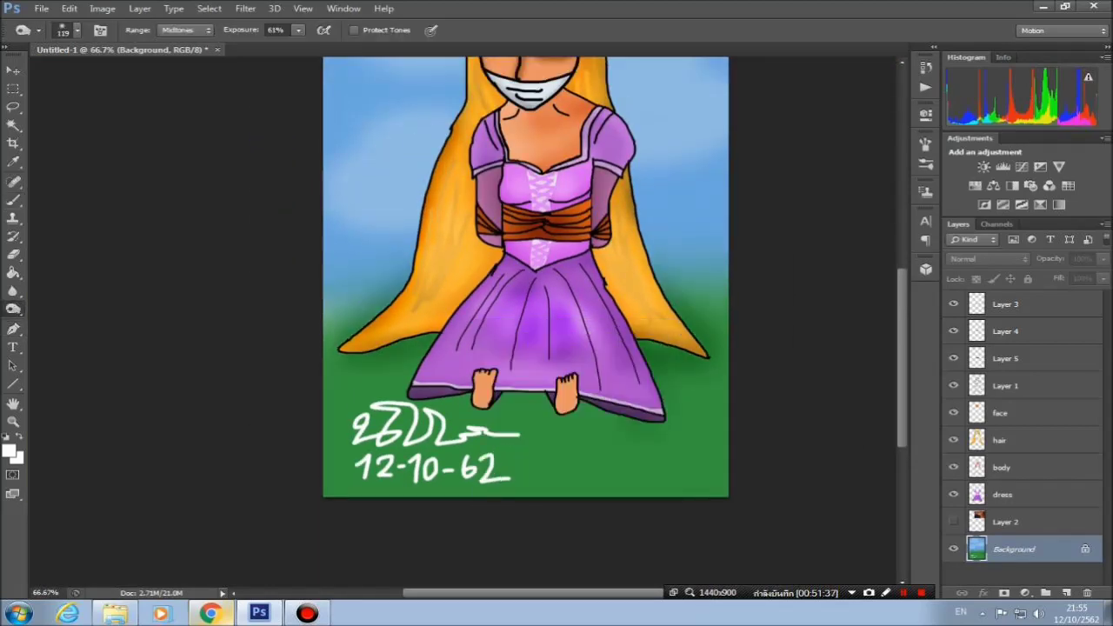
{"action": "left_click_drag", "start_coordinate": [400, 339], "coordinate": [652, 417]}
{"action": "scroll", "coordinate": [525, 322], "scroll_direction": "up", "scroll_amount": 5}
{"action": "left_click", "coordinate": [1000, 440]}
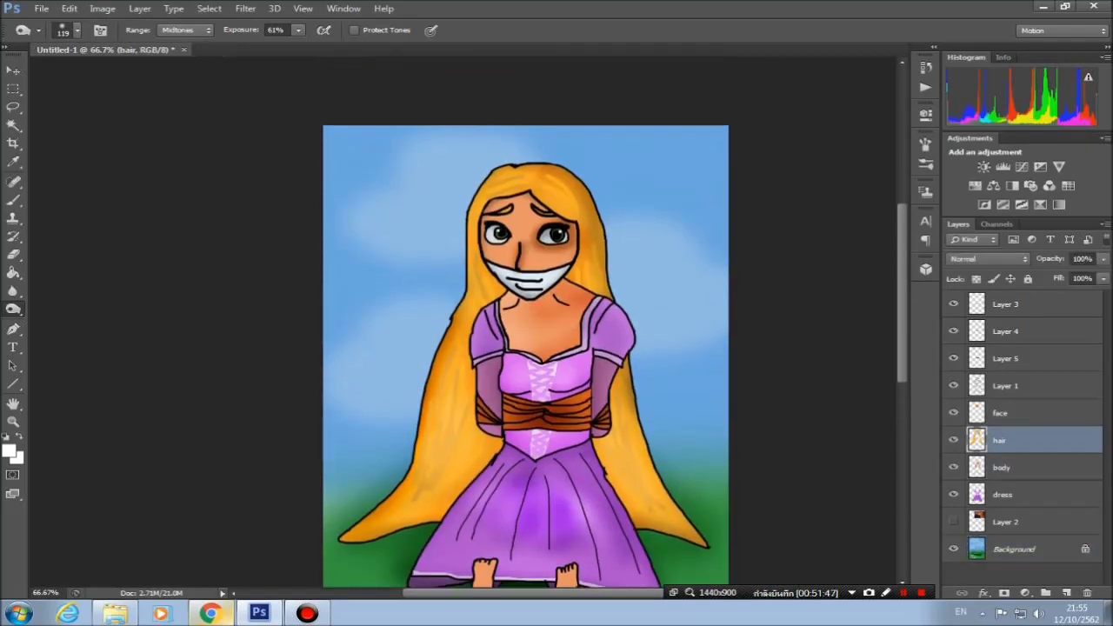